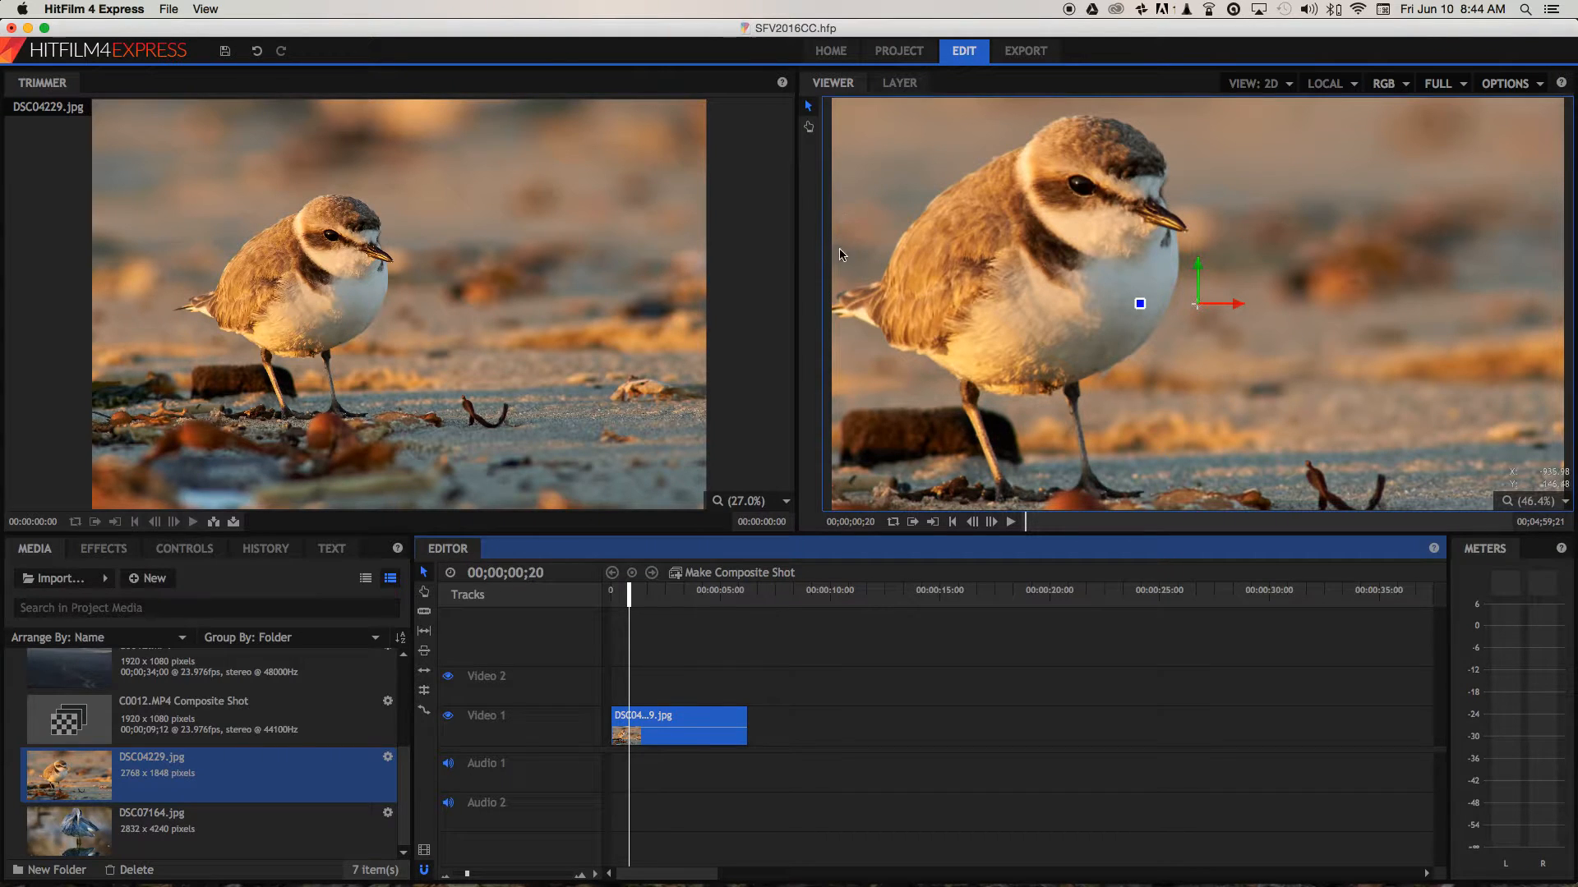
- Review the project settings and the home screen, and return to the editing workspace
{"action": "left_click", "coordinate": [904, 52]}
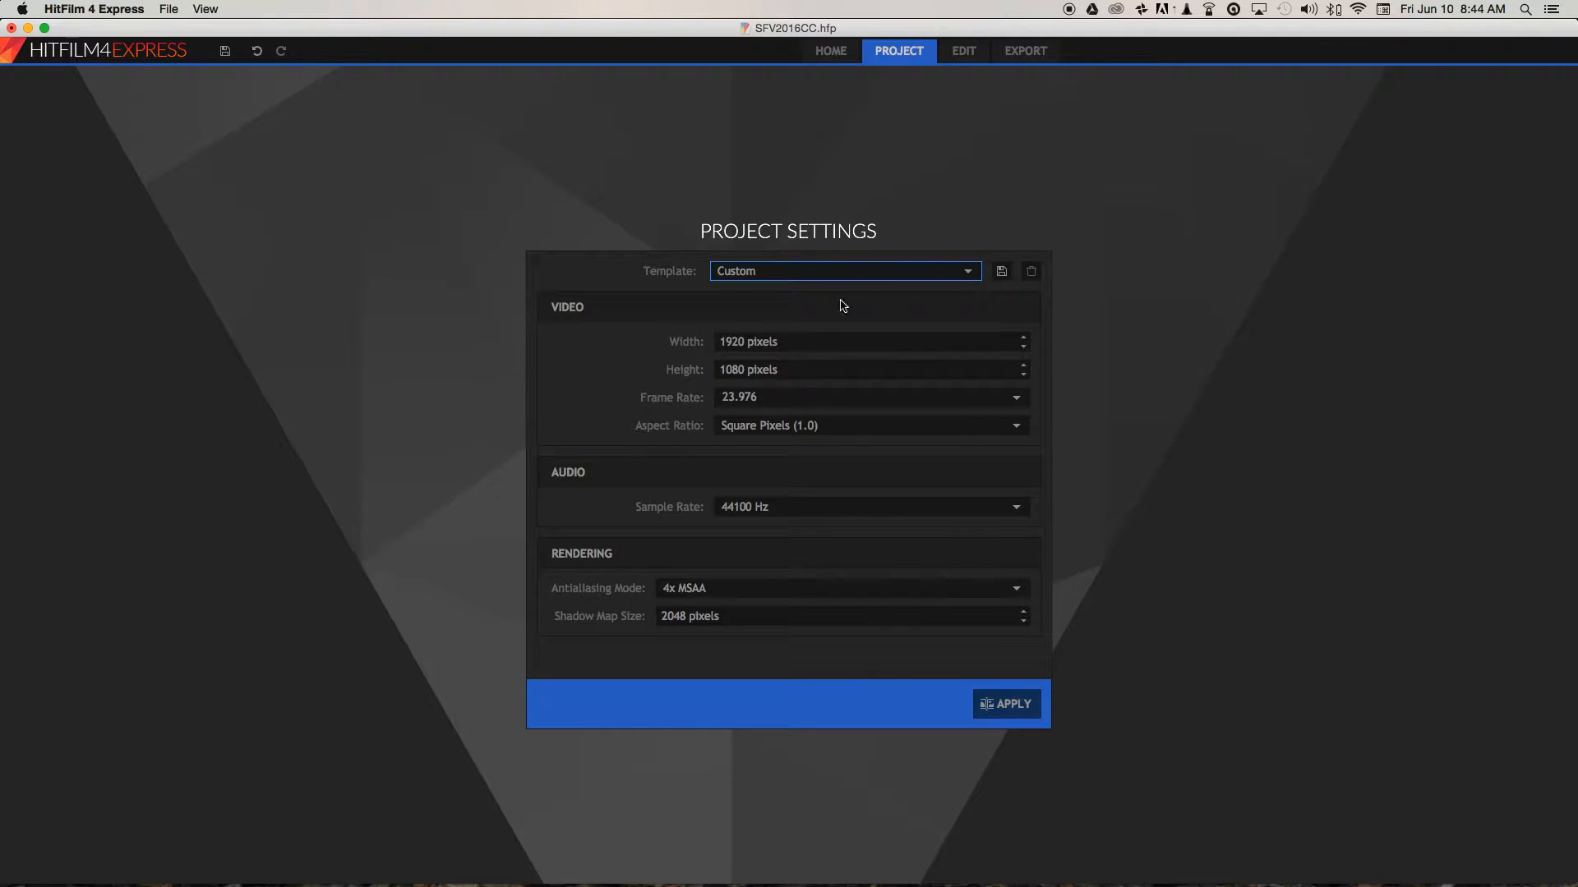
{"action": "left_click", "coordinate": [831, 51]}
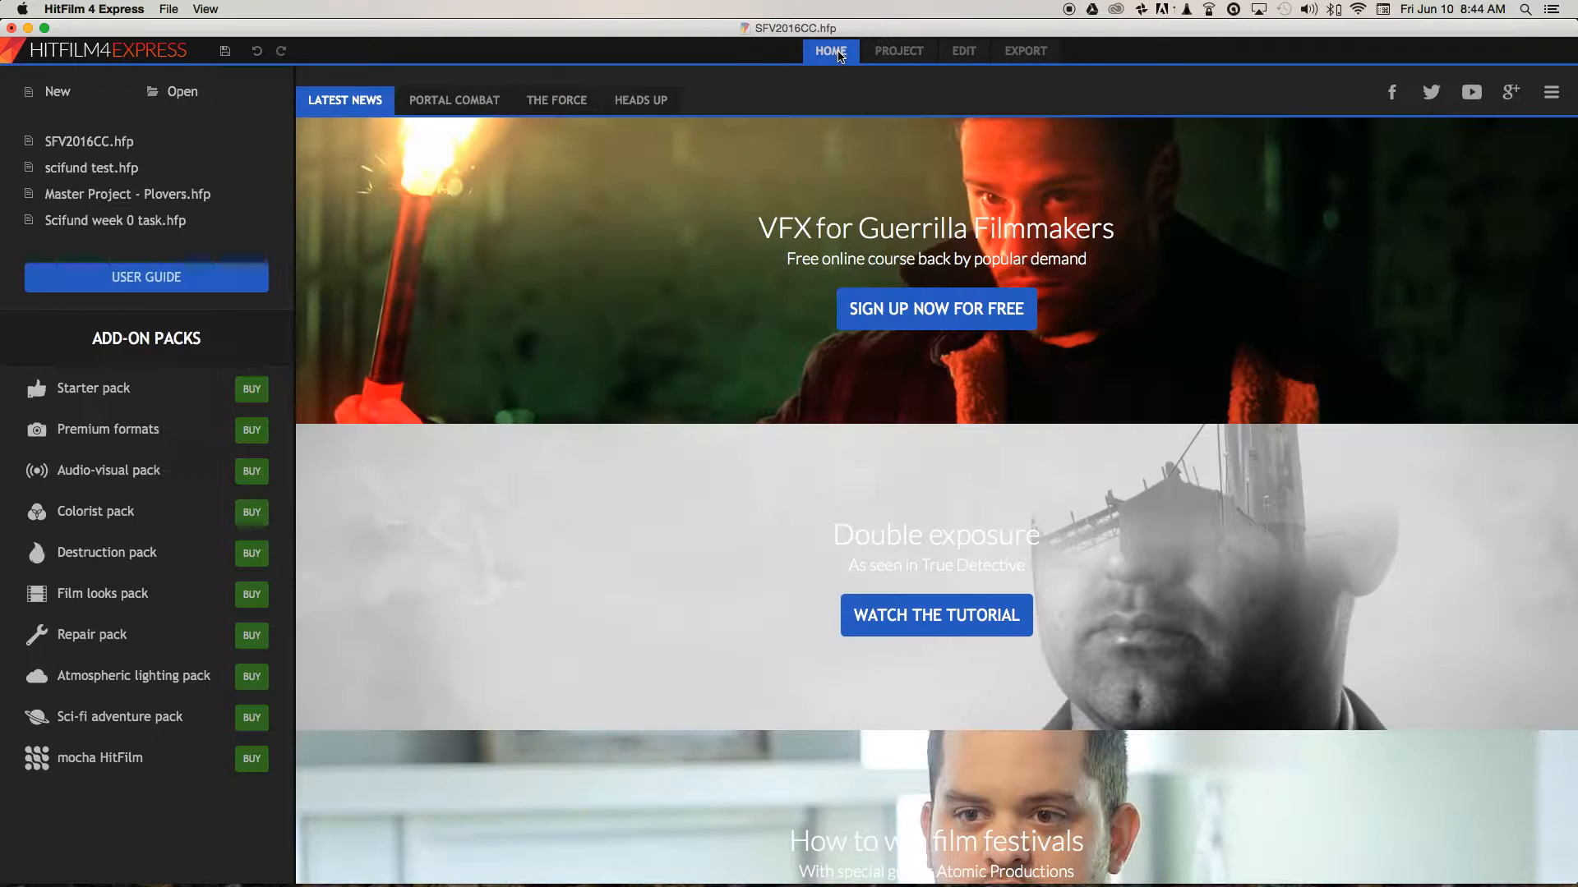
{"action": "left_click", "coordinate": [961, 51]}
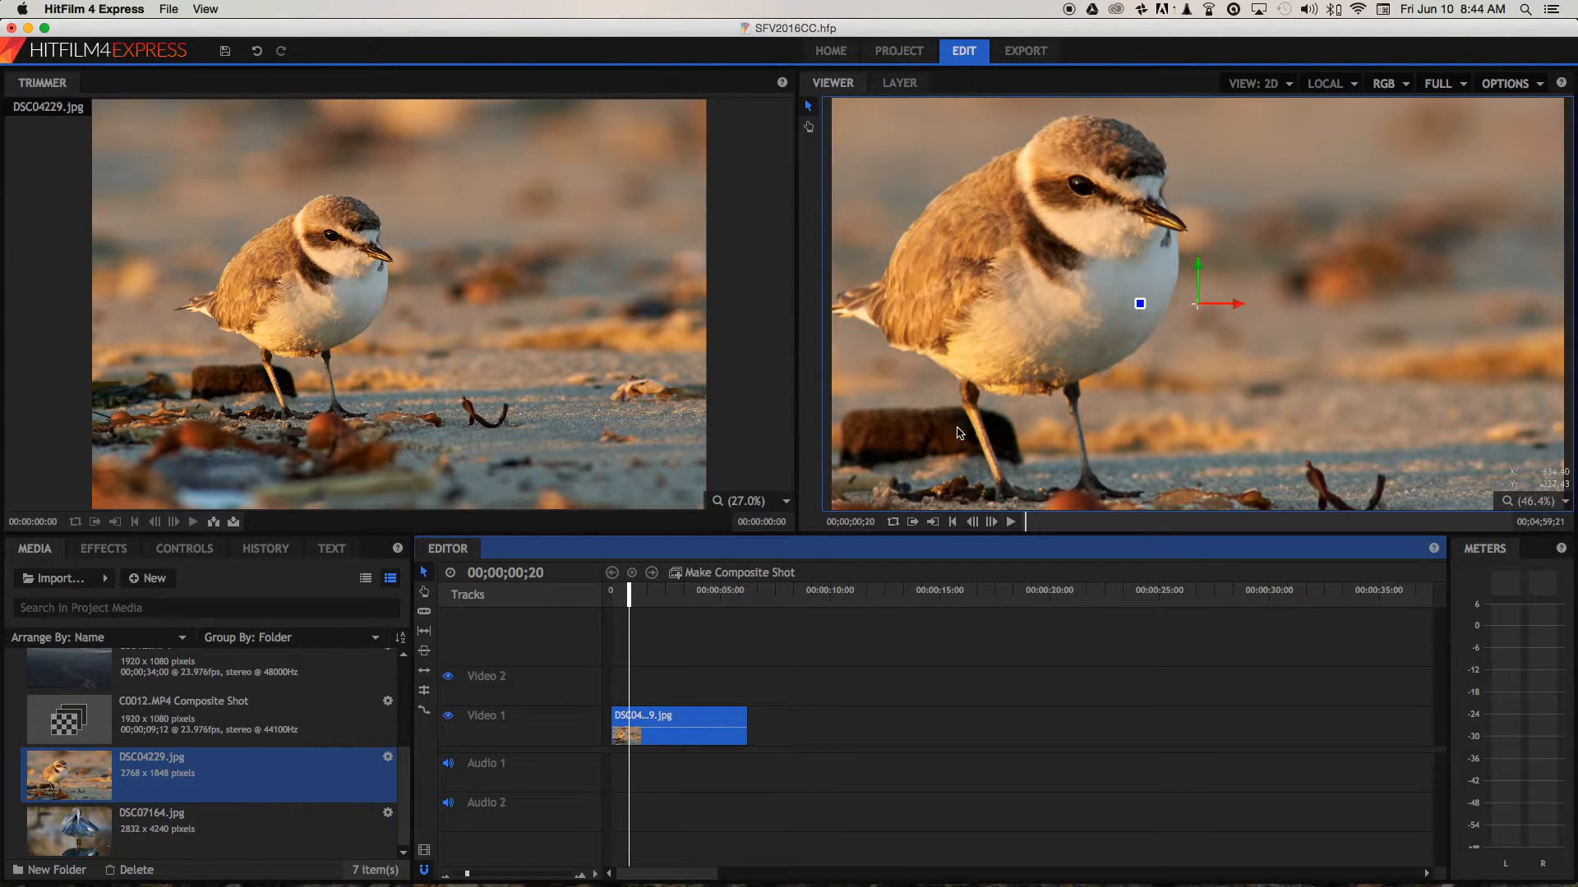
- Try different Scale values on the DSC04229.jpg clip, including 70%, 58% and 87%, and offset its Position to 205, 6
{"action": "left_click", "coordinate": [189, 549]}
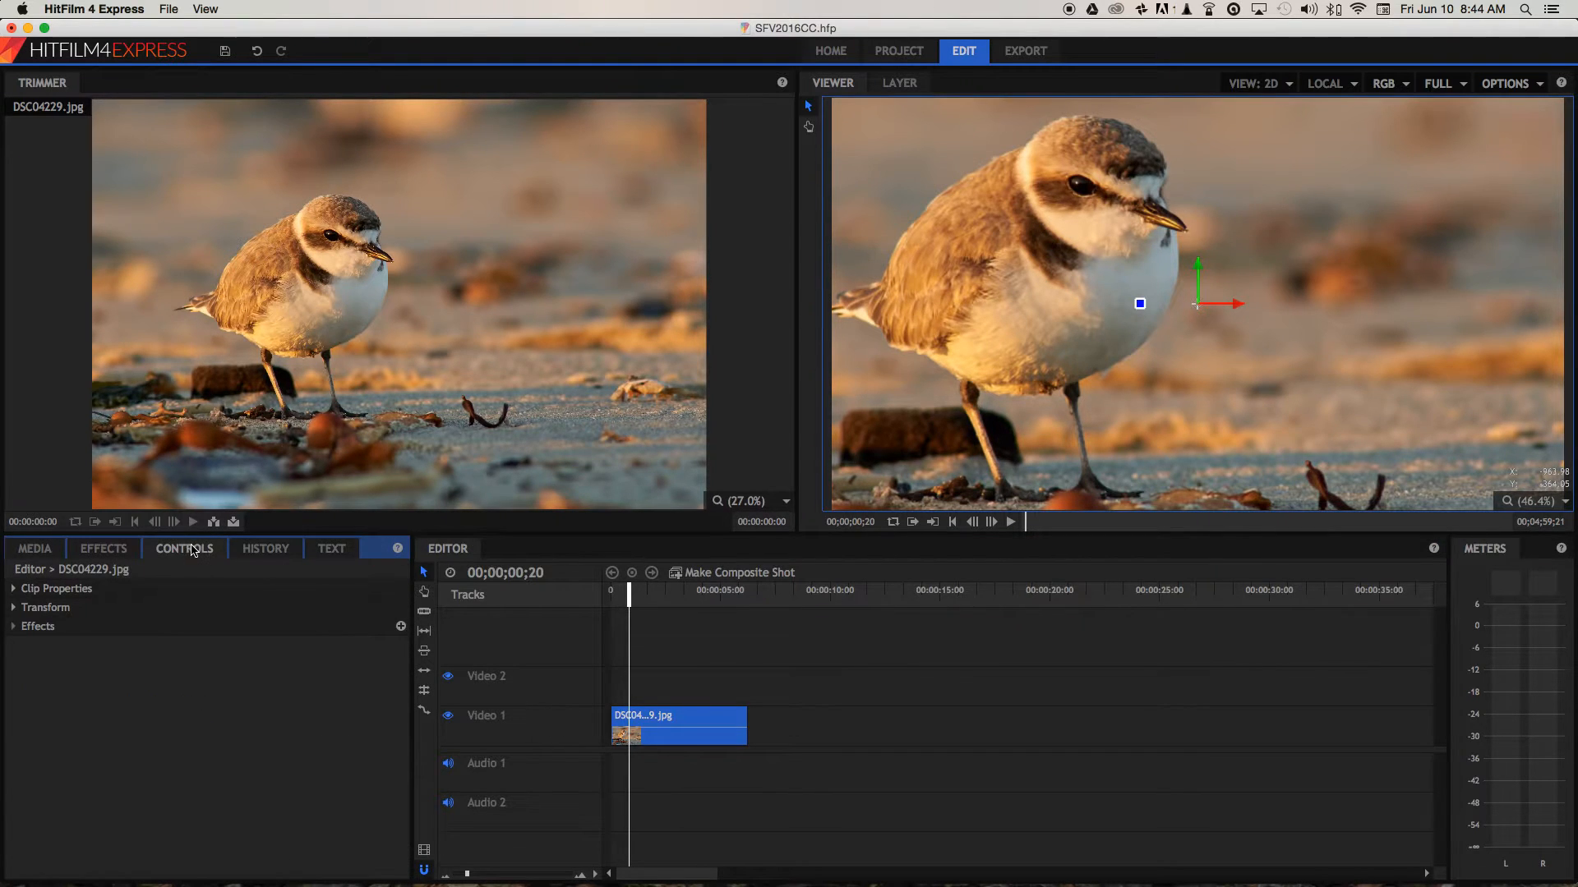
{"action": "left_click", "coordinate": [15, 607]}
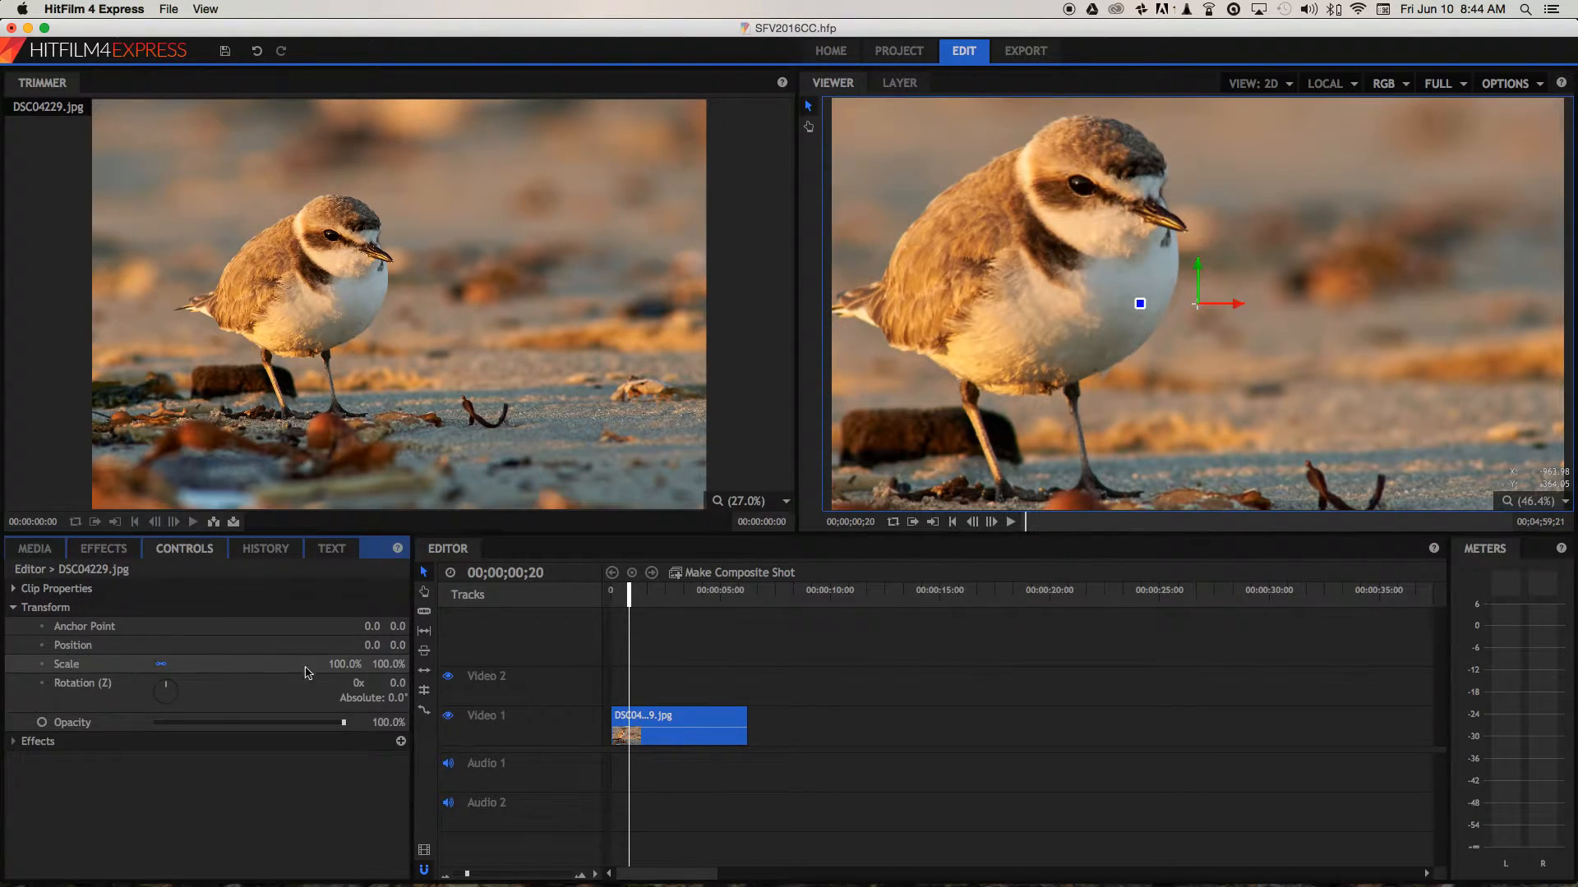
{"action": "left_click_drag", "start_coordinate": [351, 665], "coordinate": [349, 666]}
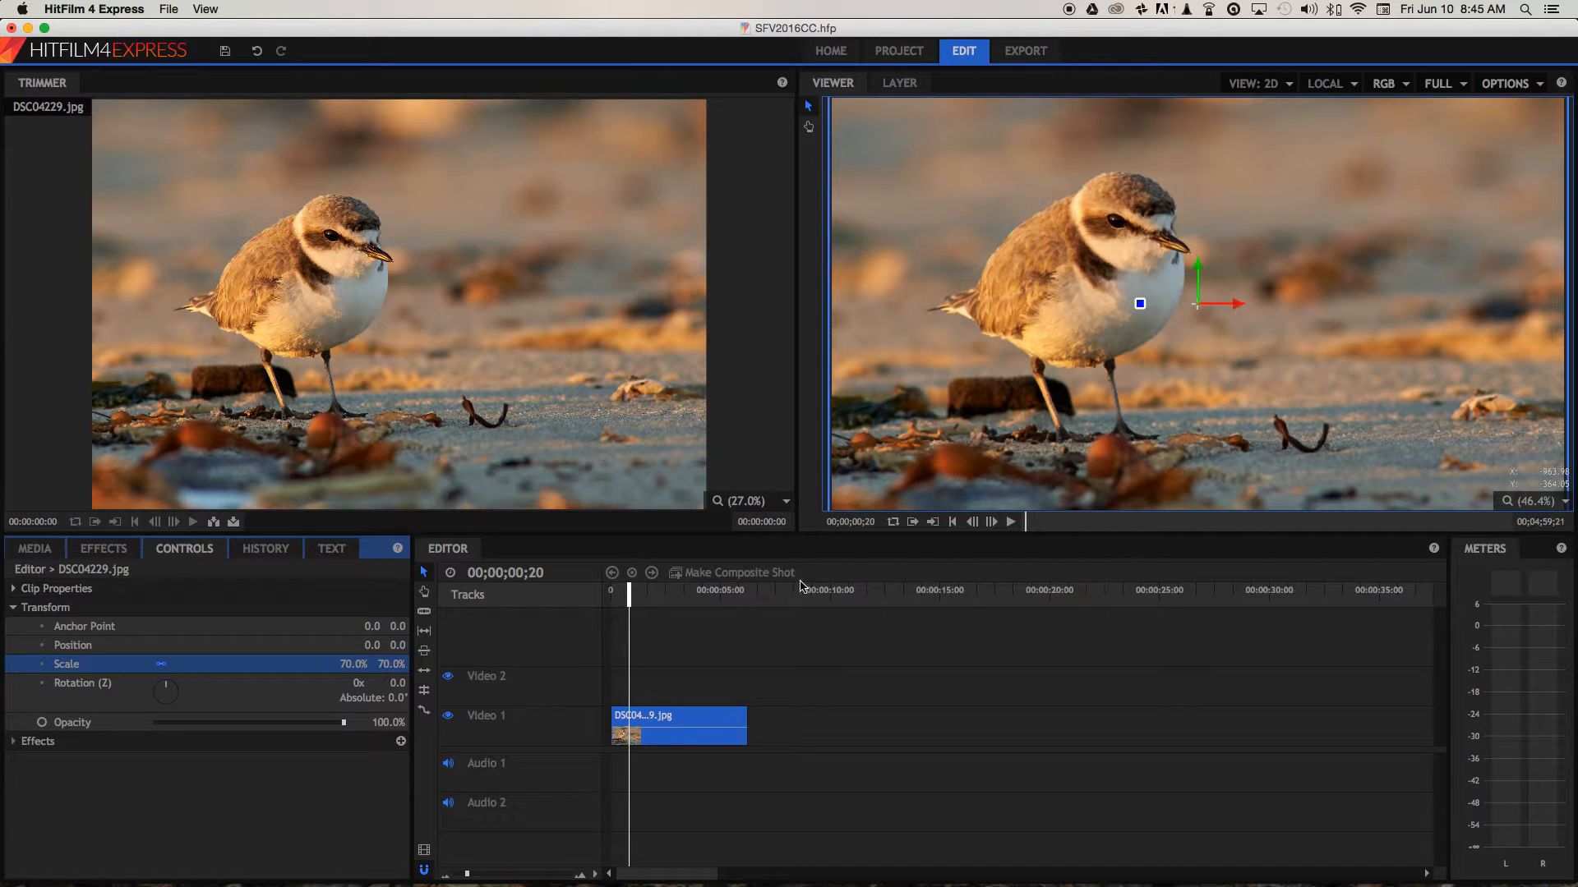
{"action": "left_click_drag", "start_coordinate": [361, 666], "coordinate": [359, 666]}
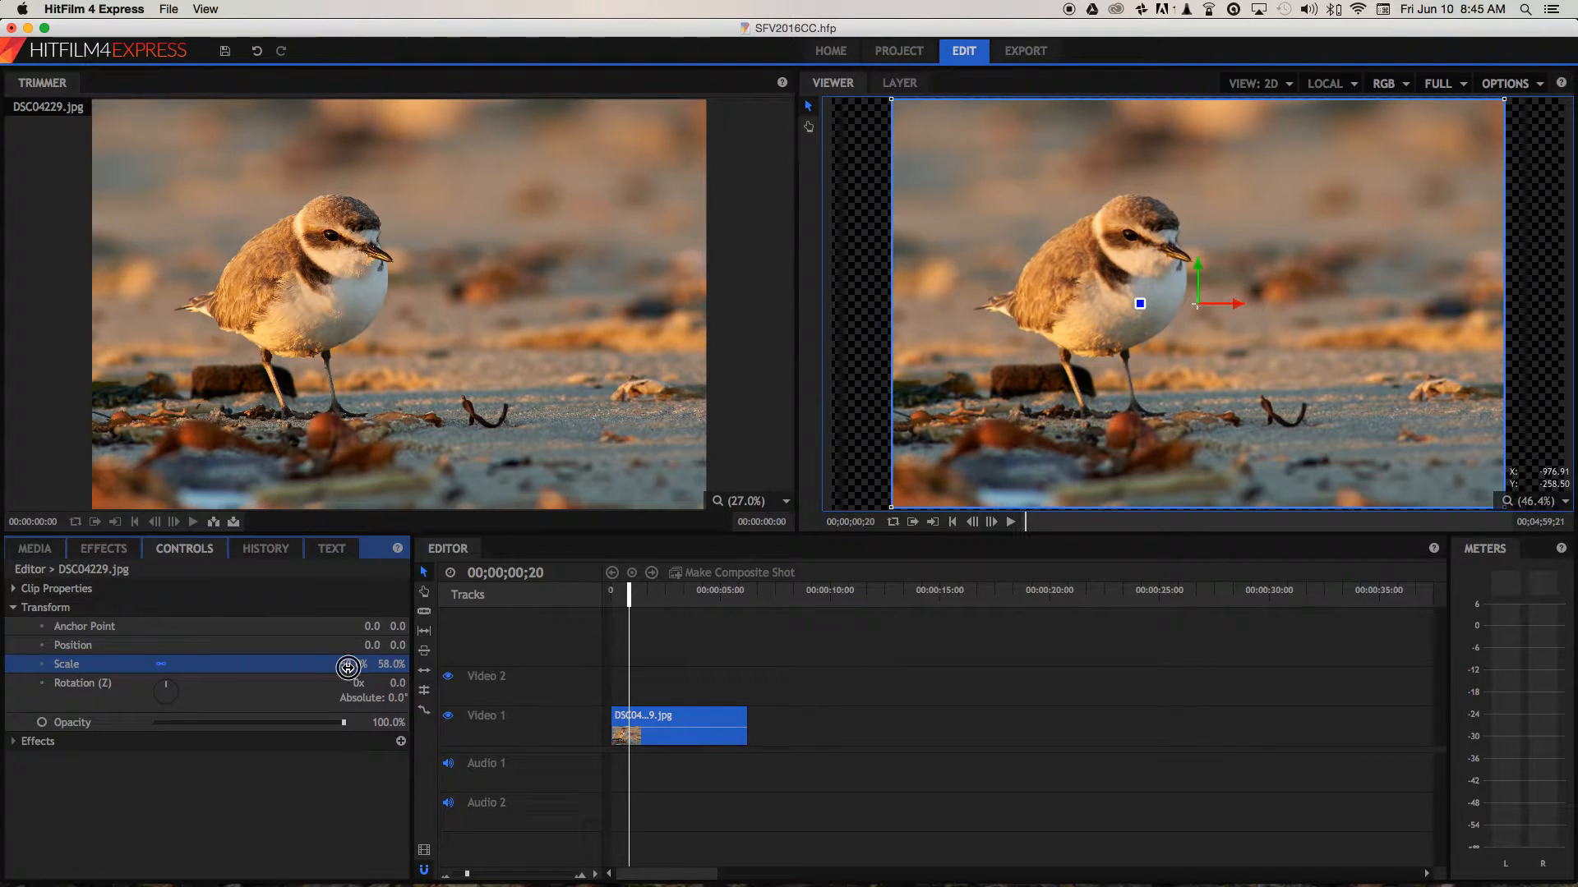
{"action": "left_click_drag", "start_coordinate": [350, 665], "coordinate": [348, 667]}
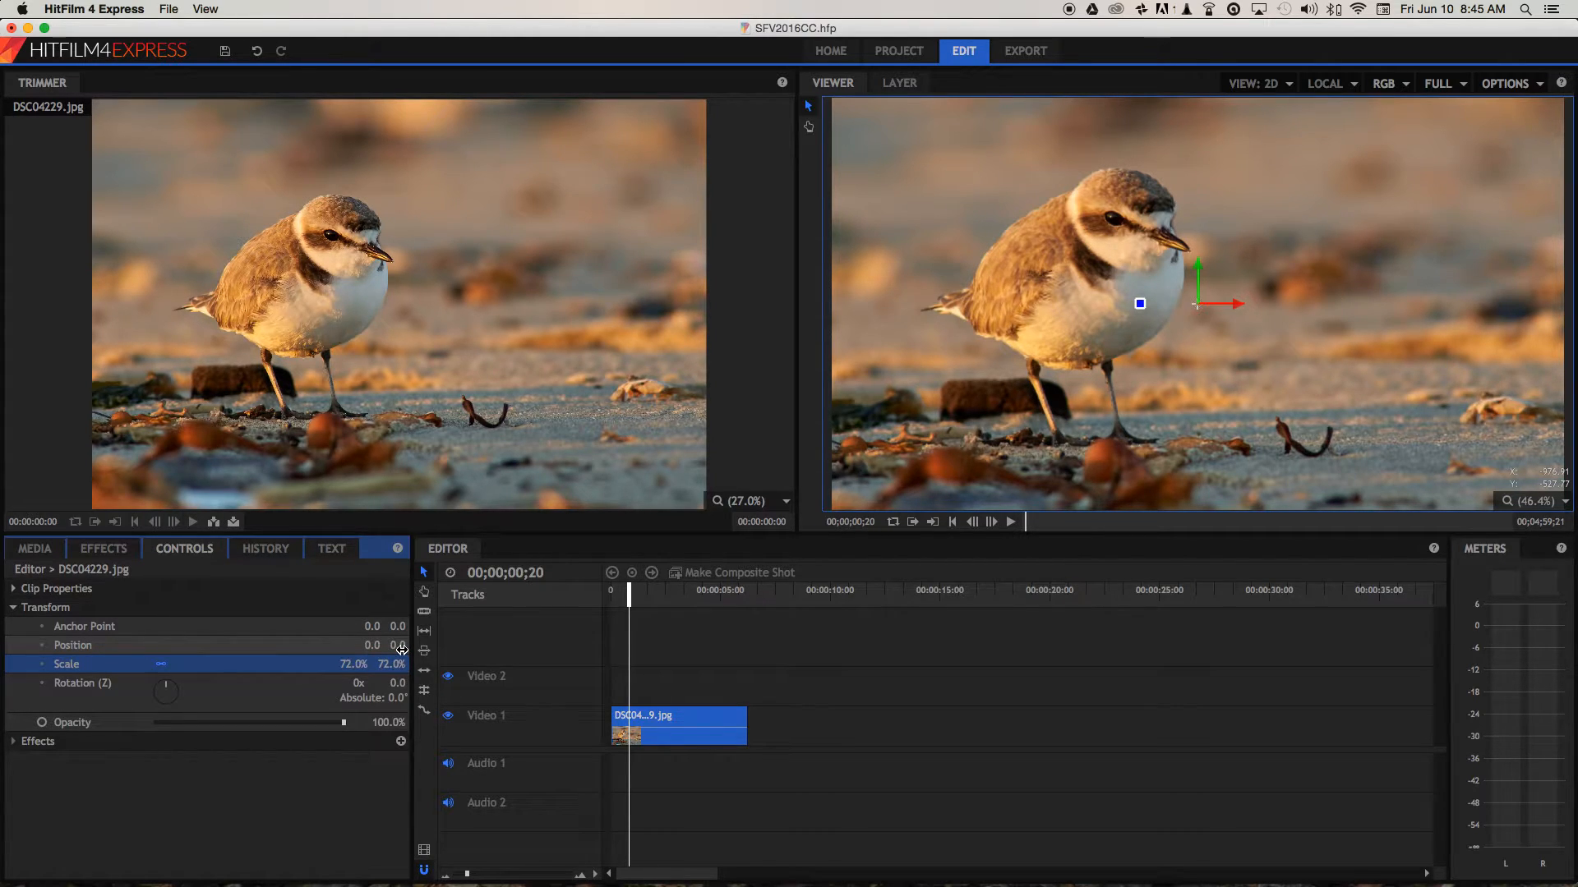
{"action": "left_click", "coordinate": [349, 668]}
{"action": "mouse_move", "coordinate": [349, 668]}
{"action": "left_mouse_down"}
{"action": "mouse_move", "coordinate": [399, 645]}
{"action": "mouse_move", "coordinate": [367, 657]}
{"action": "left_mouse_up"}
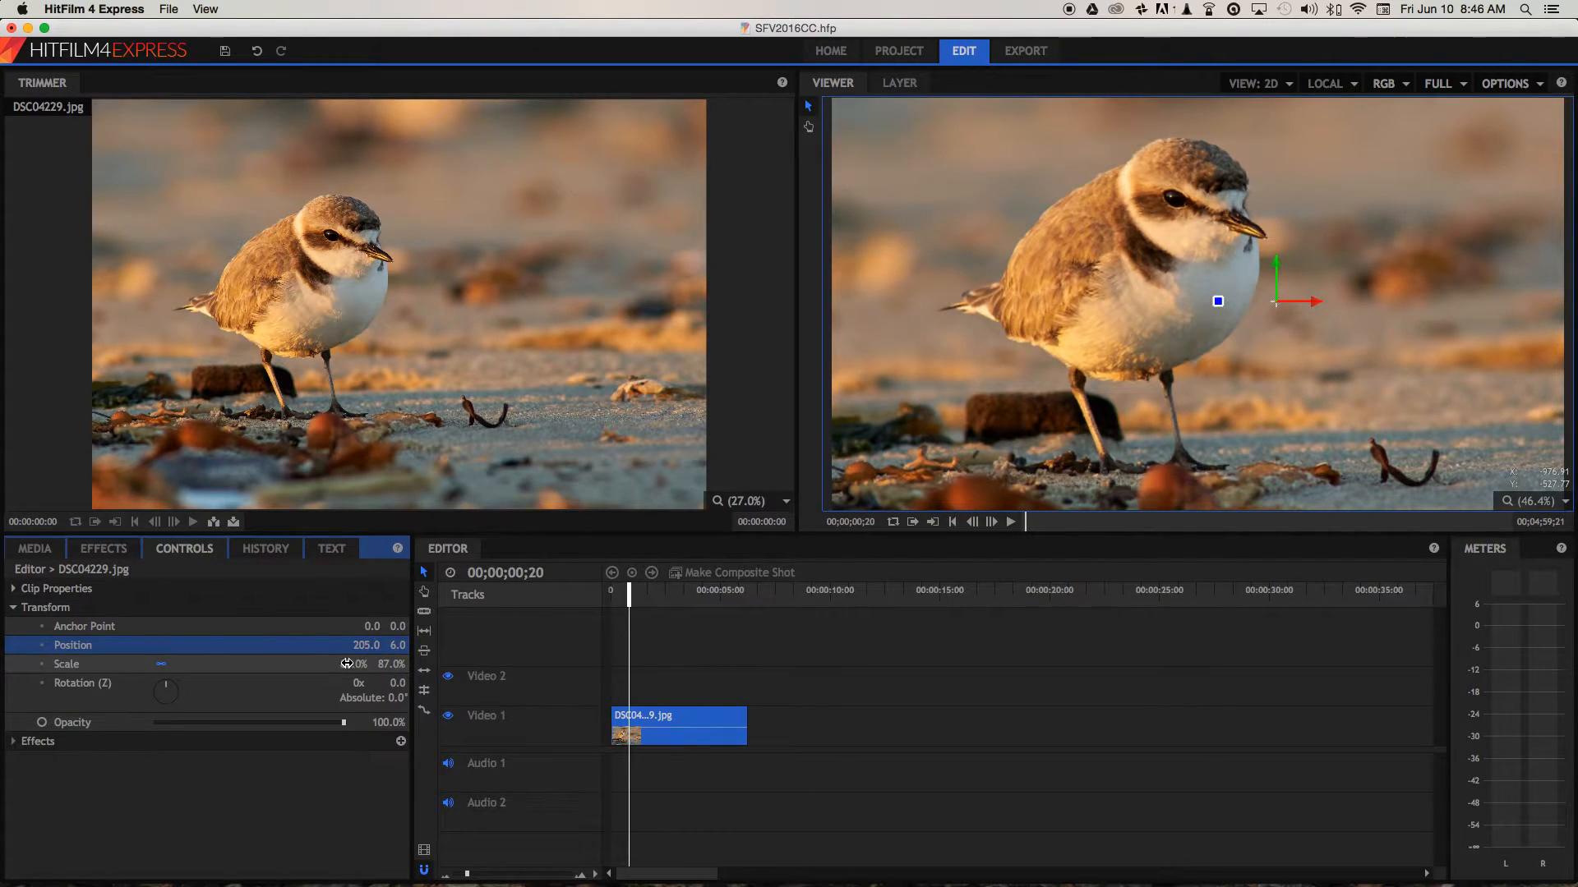
- Reset the DSC04229.jpg clip's Position to 0, 0 and its Scale to 100%
{"action": "left_click", "coordinate": [362, 645]}
{"action": "type", "text": "0"}
{"action": "key", "text": "Return"}
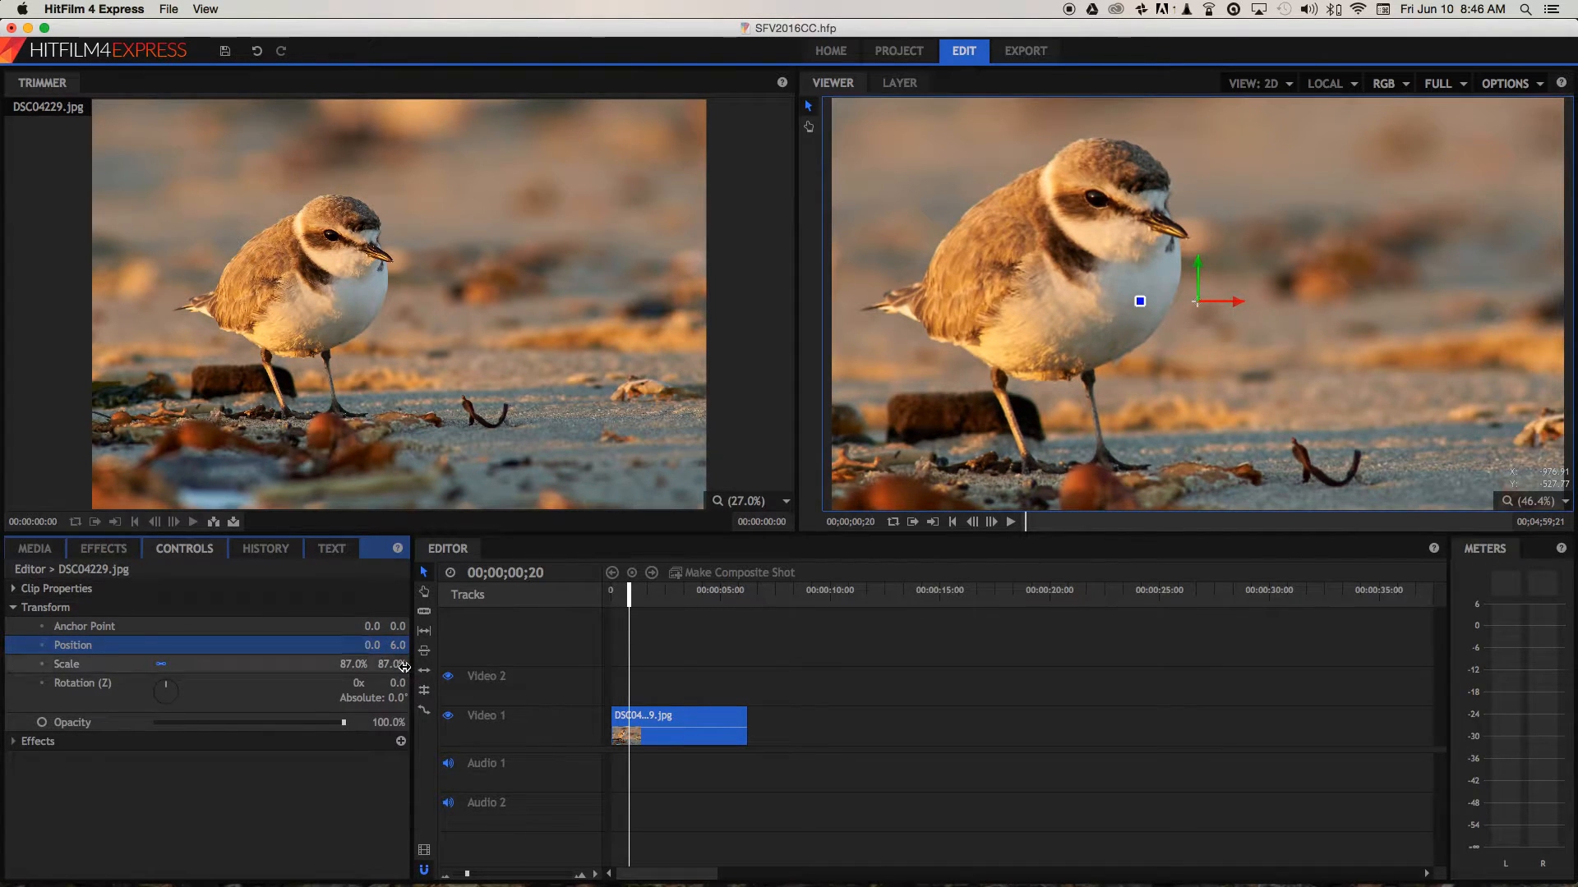
{"action": "left_click", "coordinate": [398, 645]}
{"action": "type", "text": "0"}
{"action": "key", "text": "Return"}
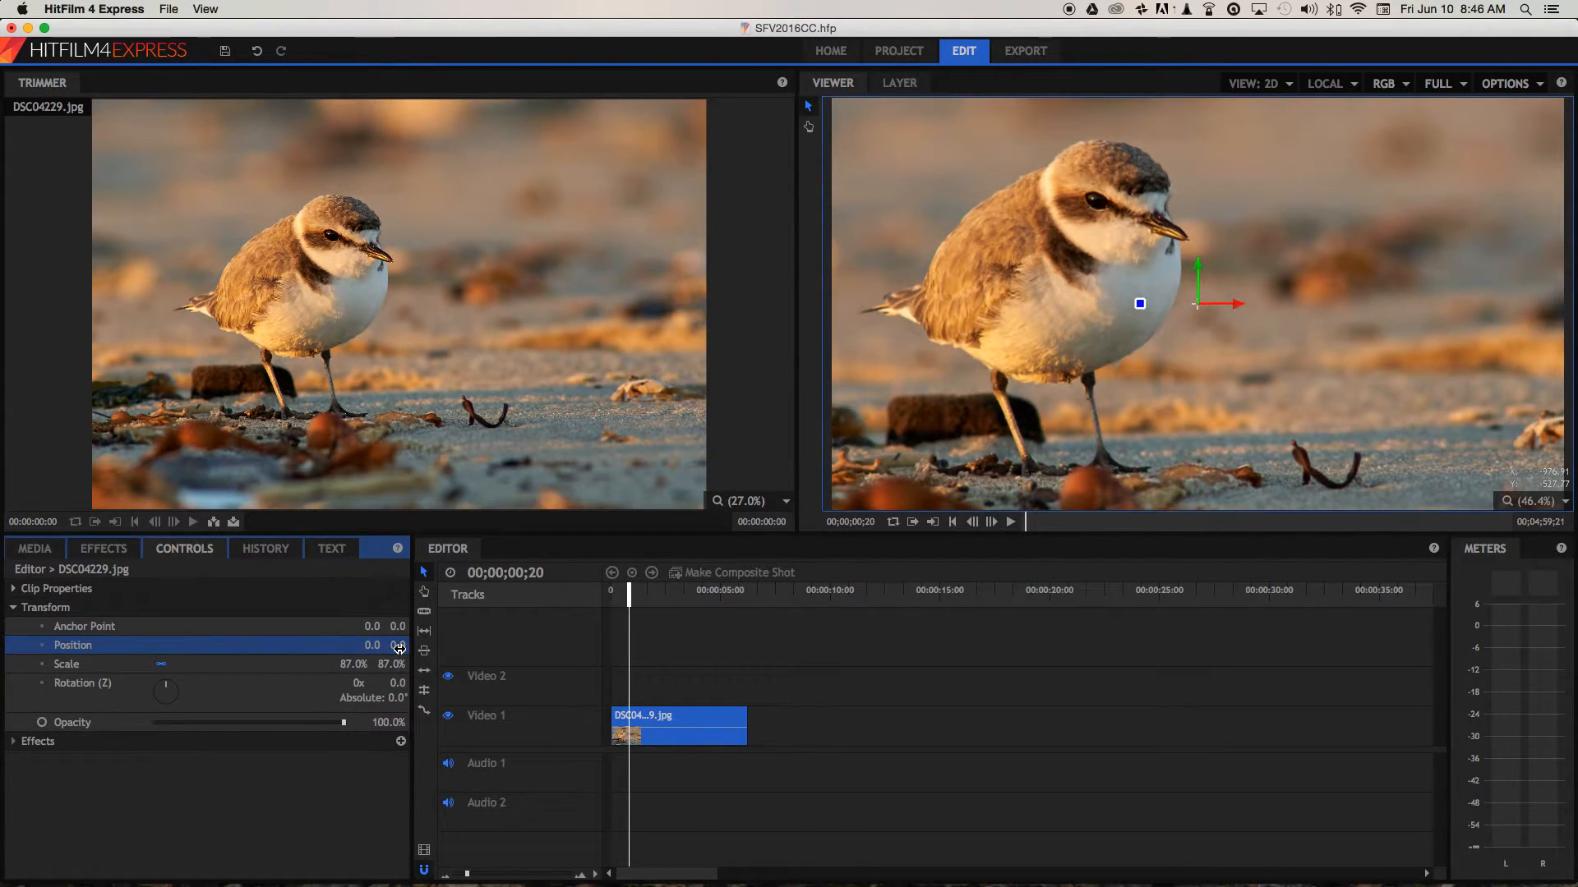
{"action": "left_click", "coordinate": [355, 663]}
{"action": "type", "text": "100"}
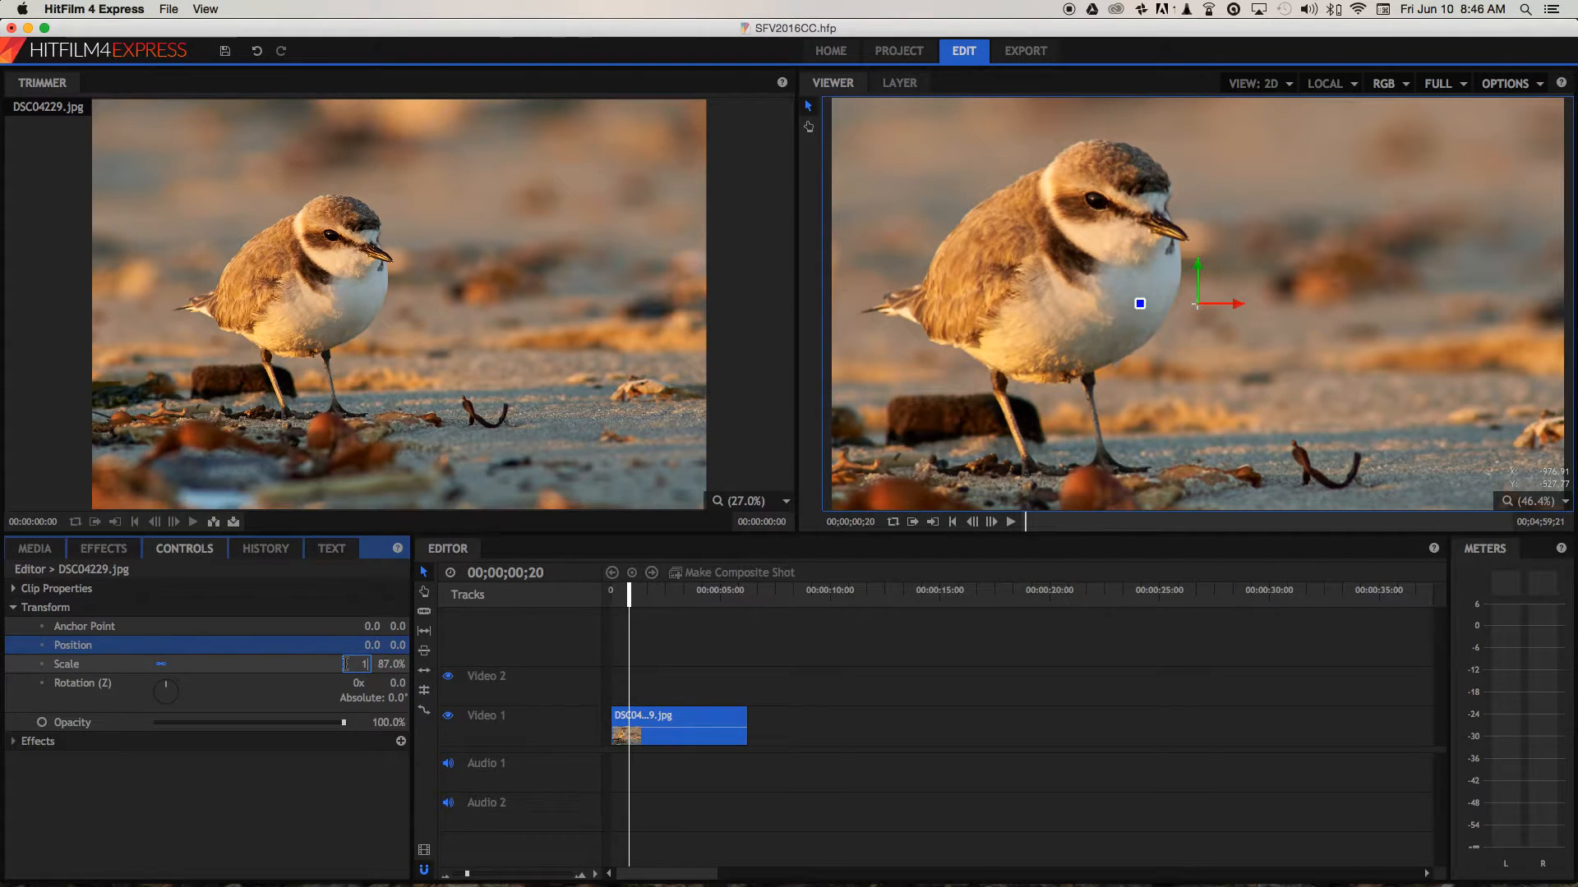
{"action": "key", "text": "Return"}
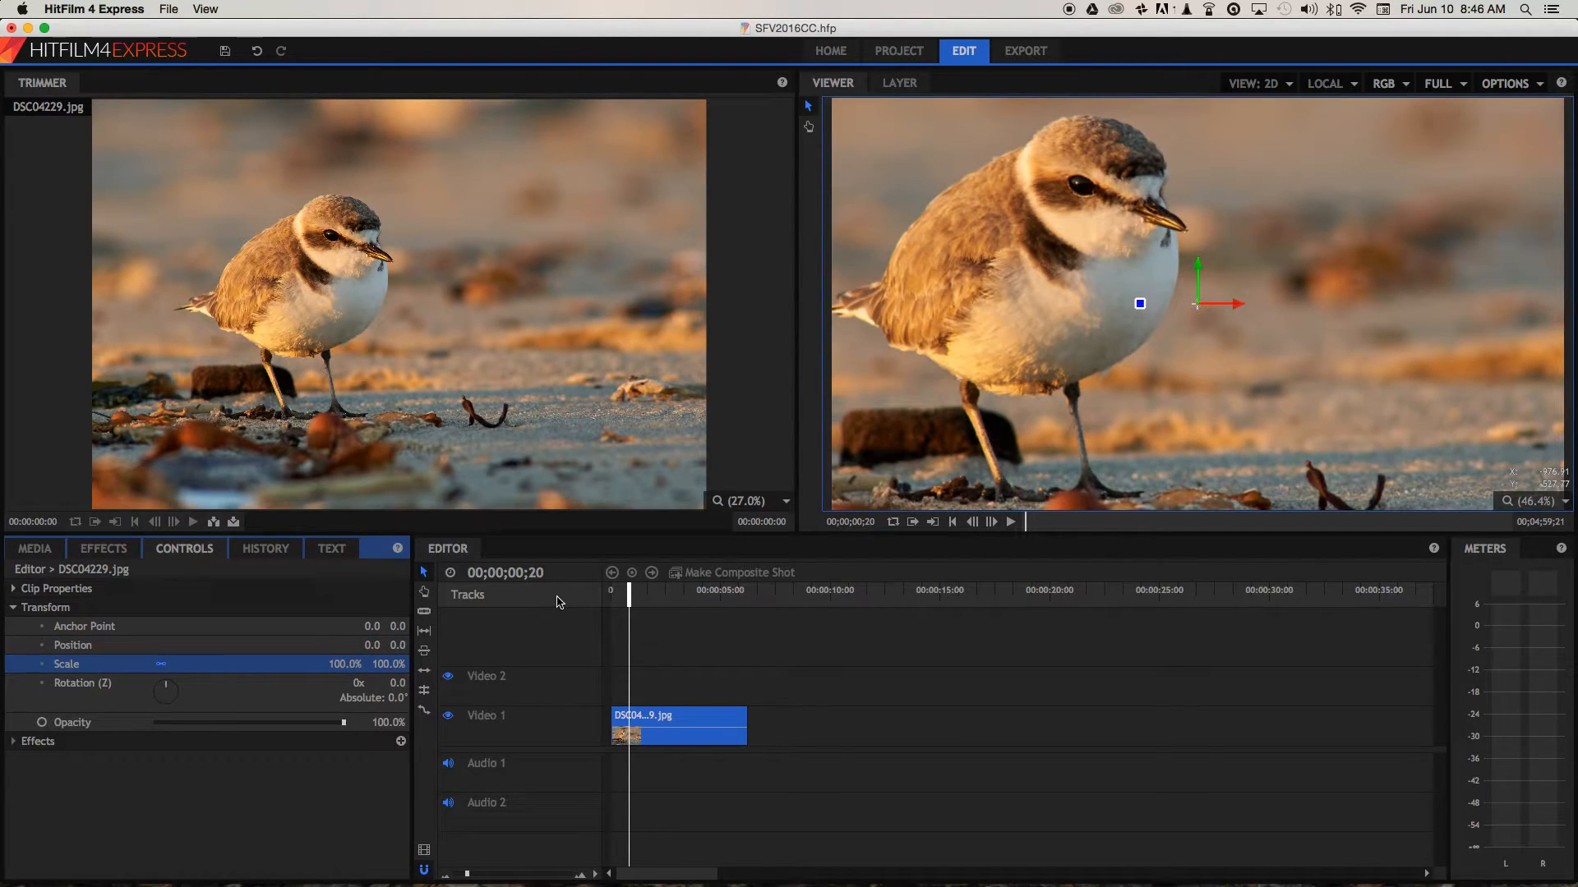
- Convert the DSC04229.jpg clip into a composite shot with properties from the selected clip and transforms left here, and check it in the editor sequence
{"action": "left_click", "coordinate": [643, 613]}
{"action": "key", "text": "Home"}
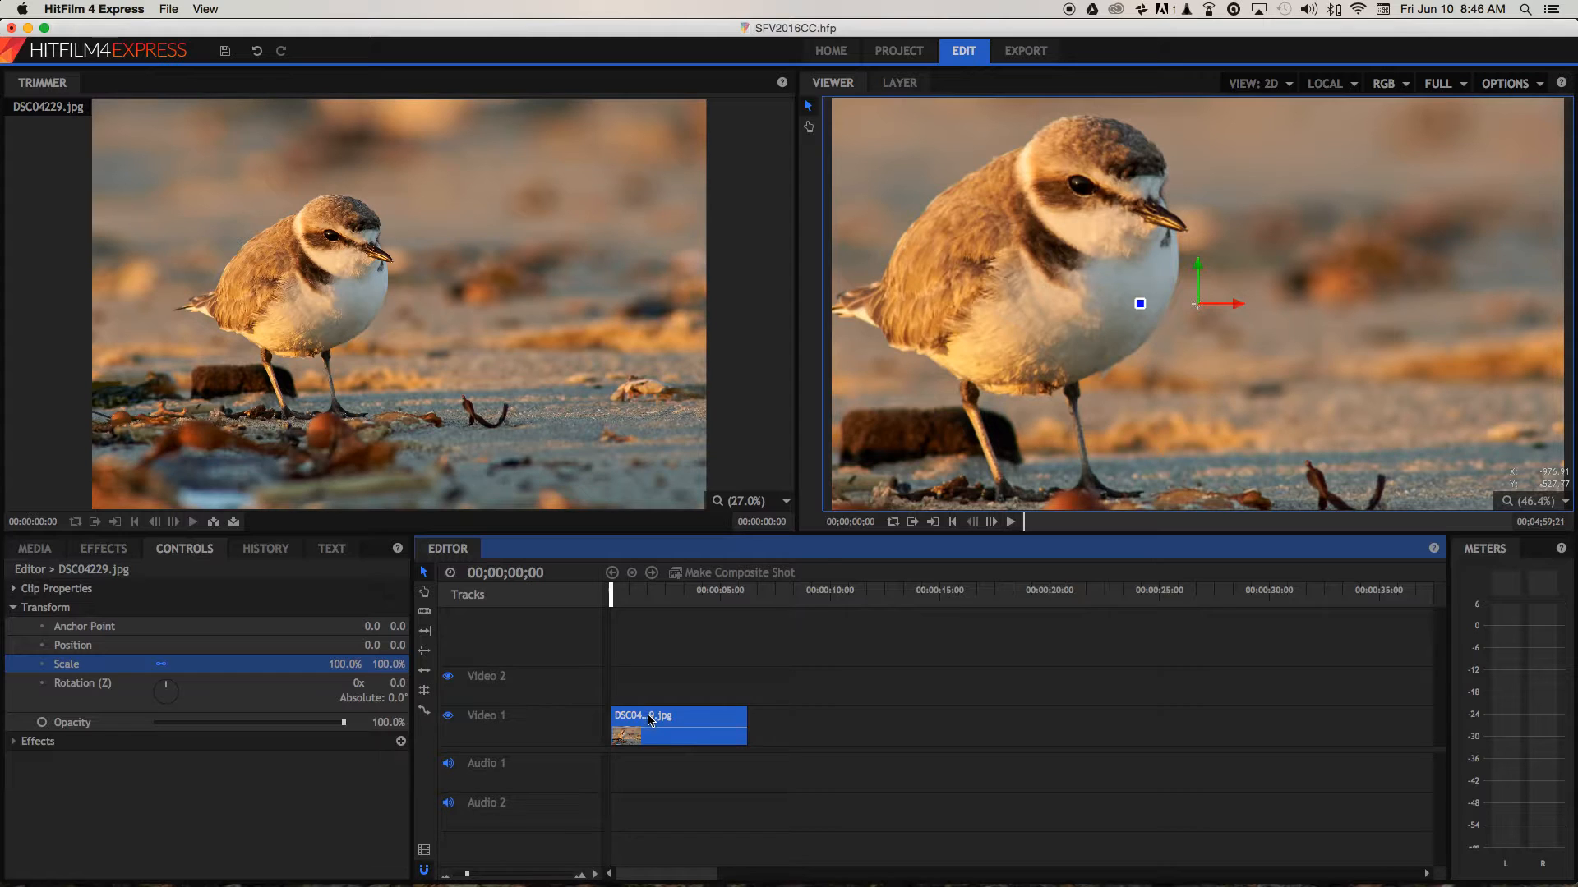
{"action": "right_click", "coordinate": [651, 720]}
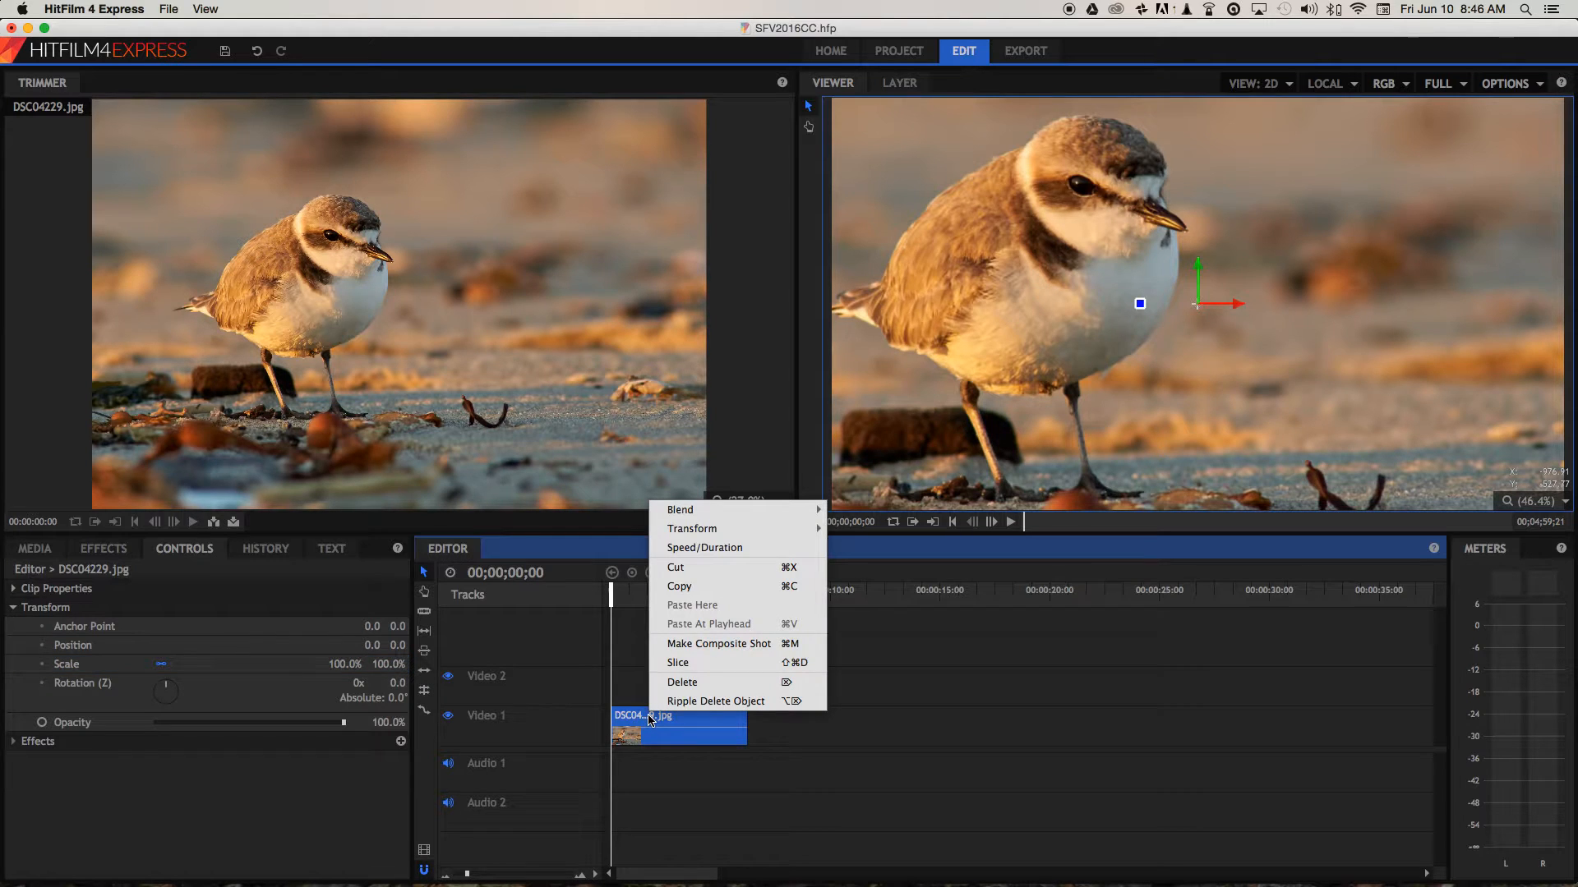
{"action": "left_click", "coordinate": [715, 643]}
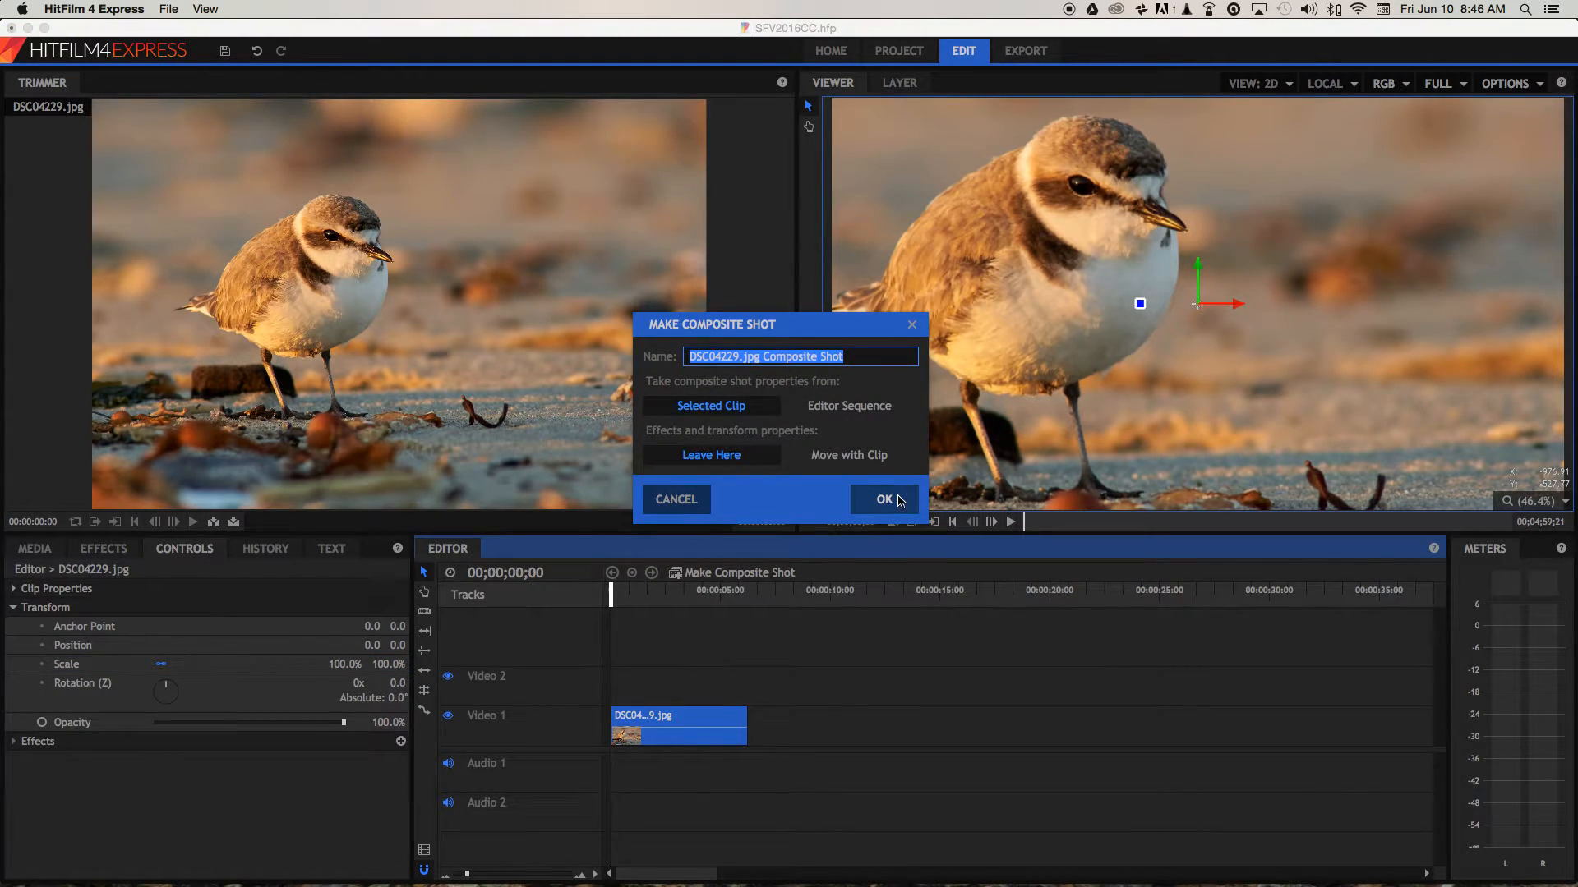
{"action": "left_click", "coordinate": [896, 498]}
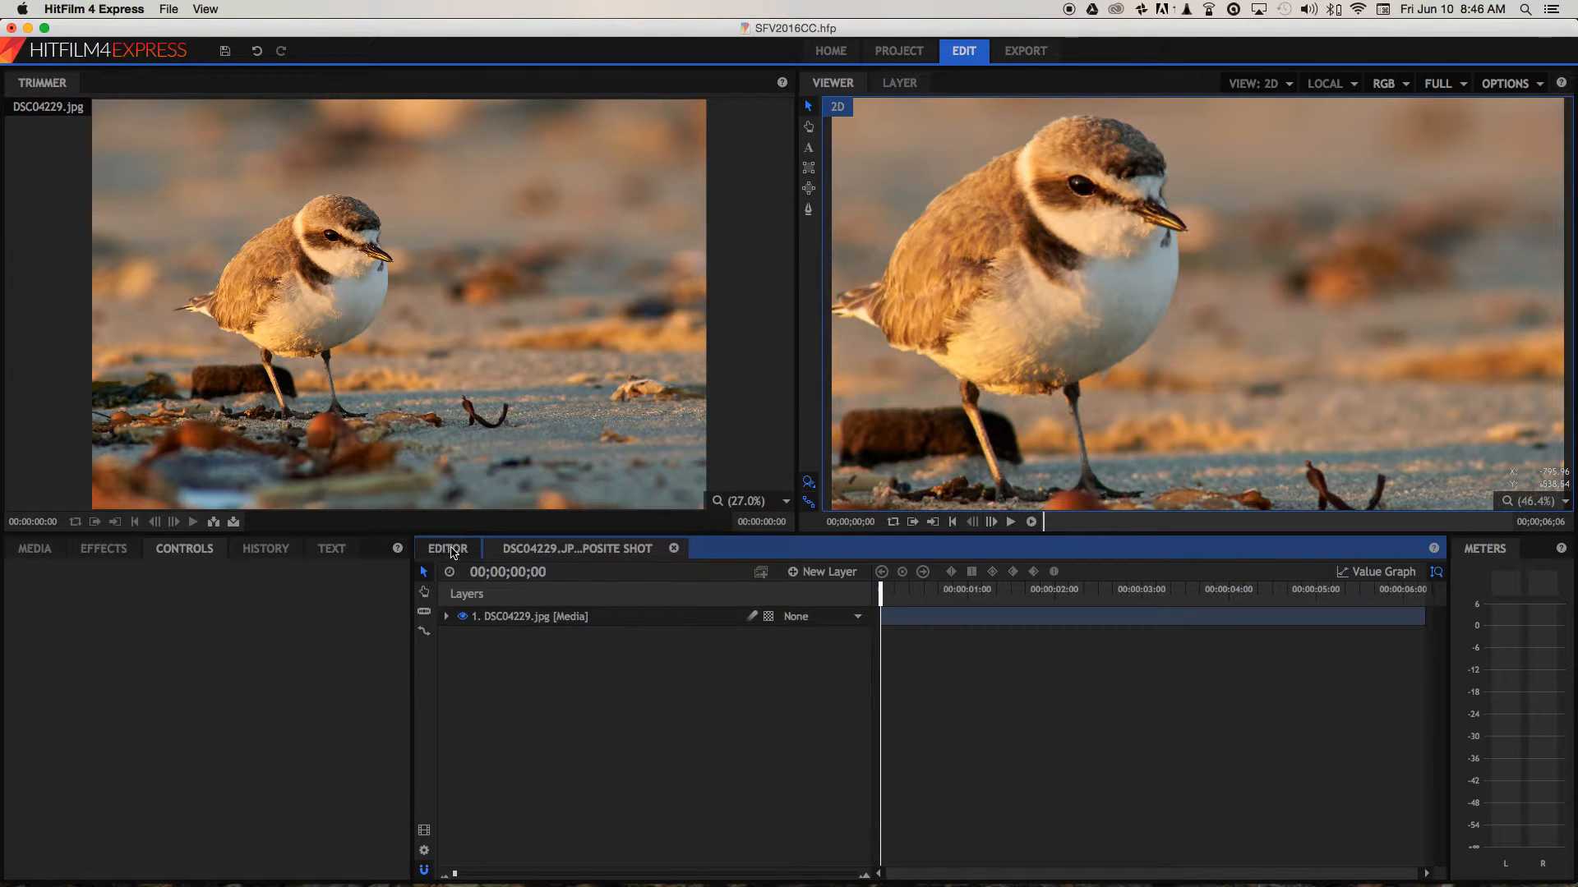
{"action": "left_click", "coordinate": [448, 548]}
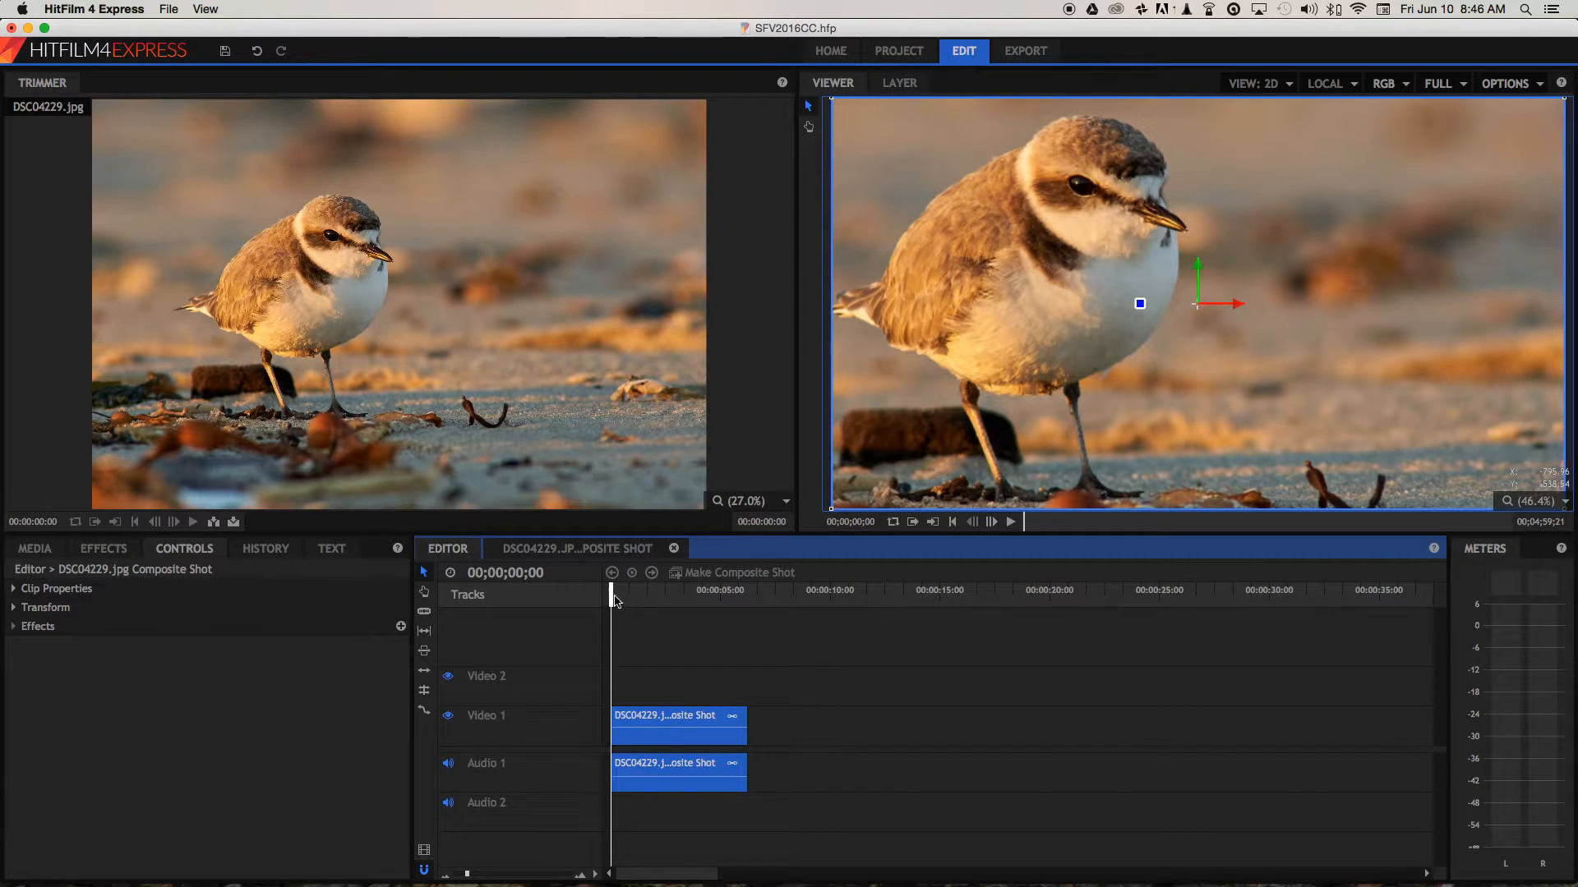
- In the composite shot, expand the DSC04229.jpg layer's Transform properties and set a 100% Scale keyframe at 00;00;00;00
{"action": "left_click", "coordinate": [581, 549]}
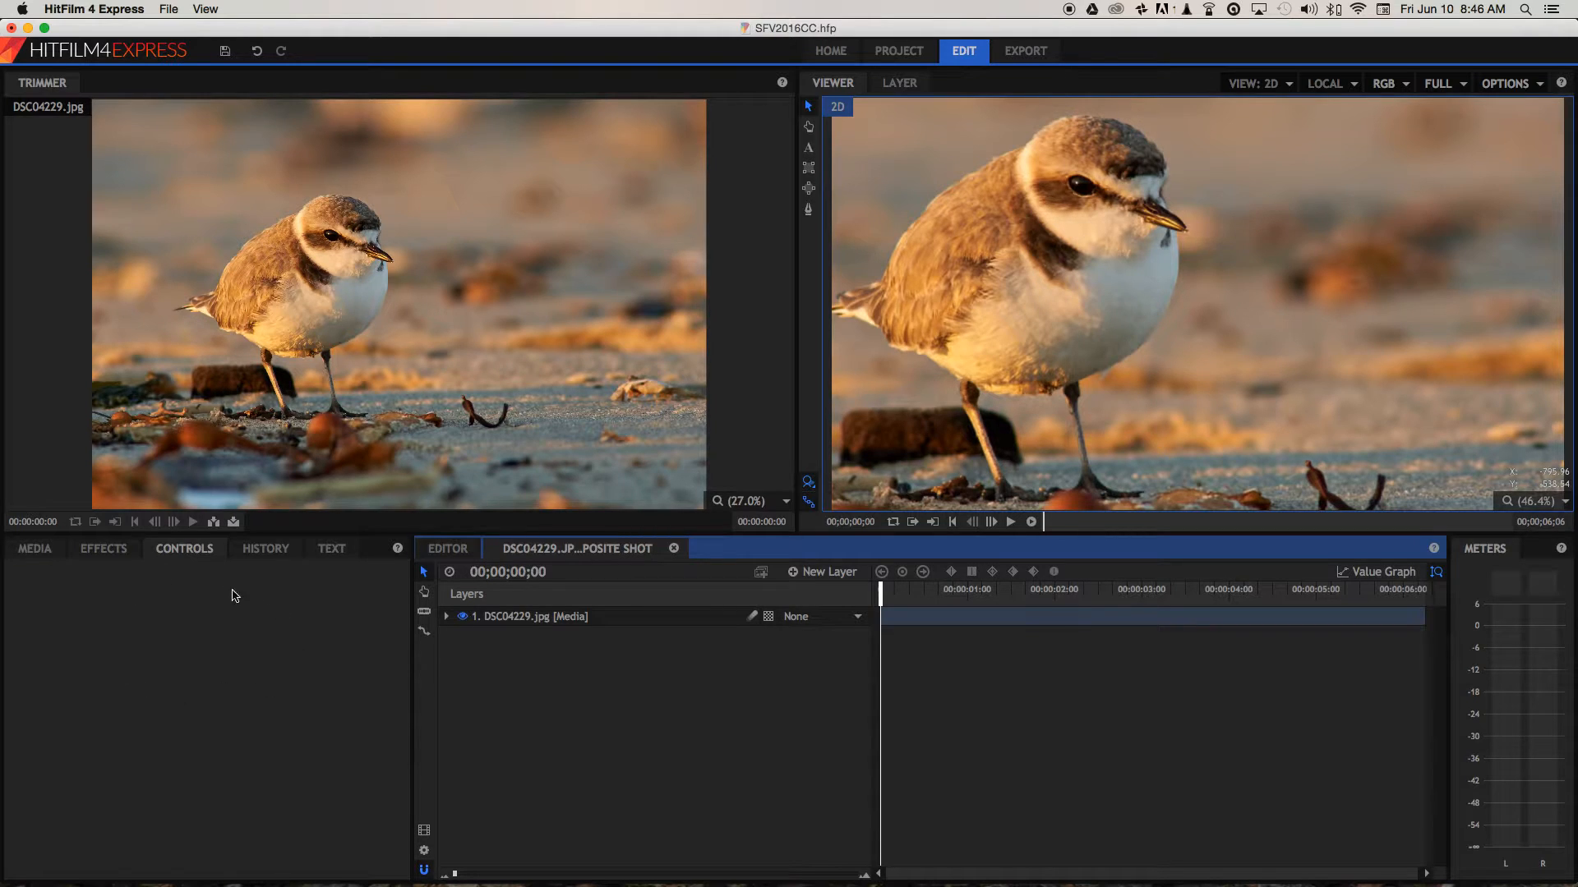
{"action": "left_click", "coordinate": [448, 618]}
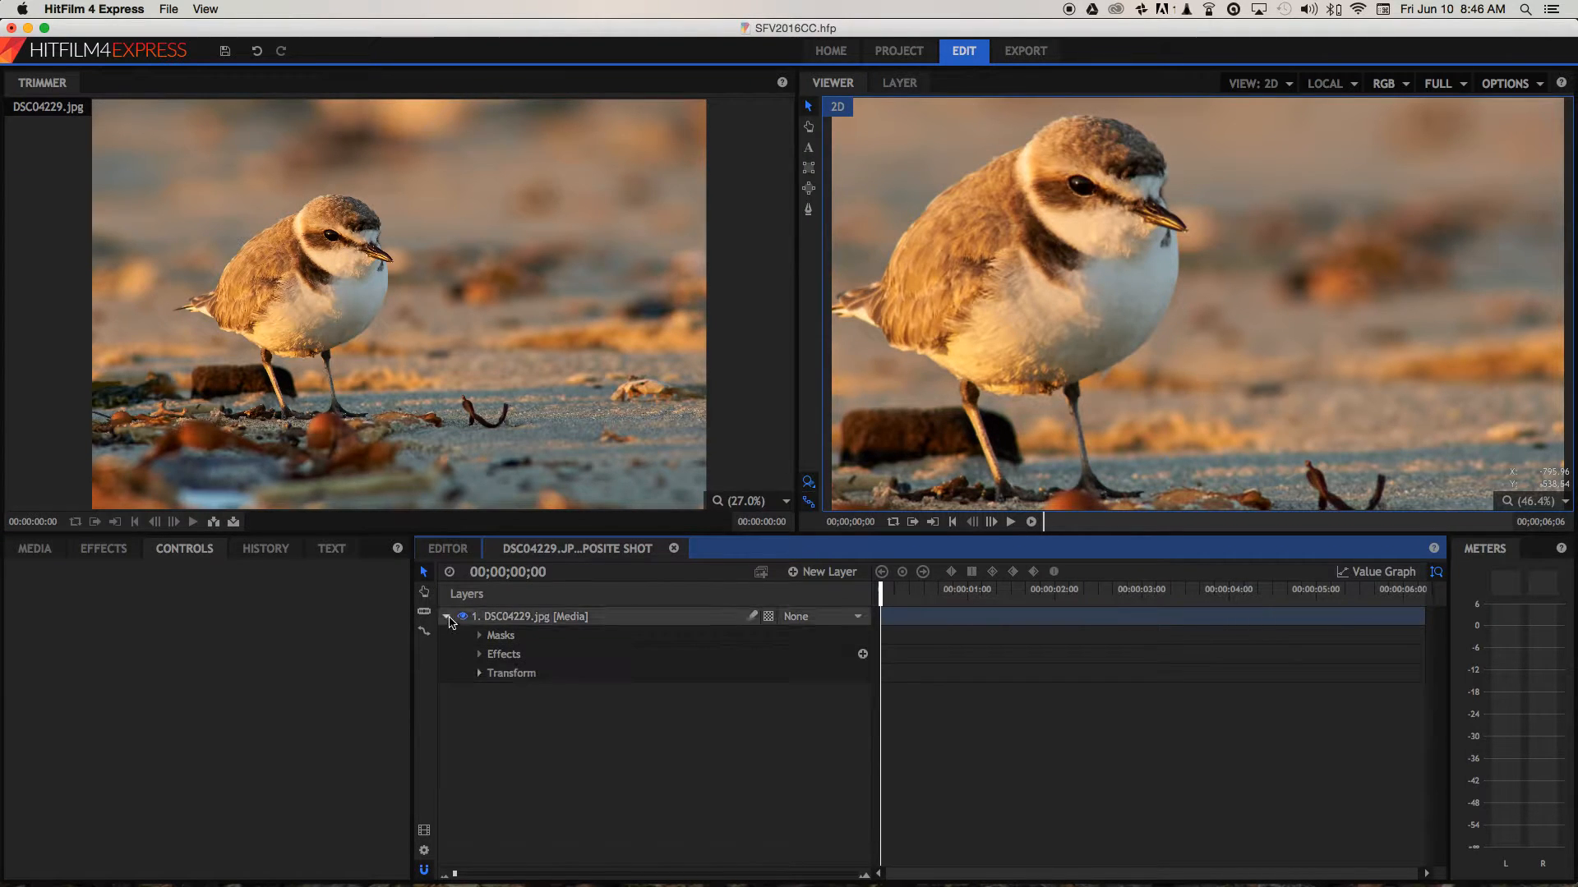
{"action": "left_click", "coordinate": [479, 674]}
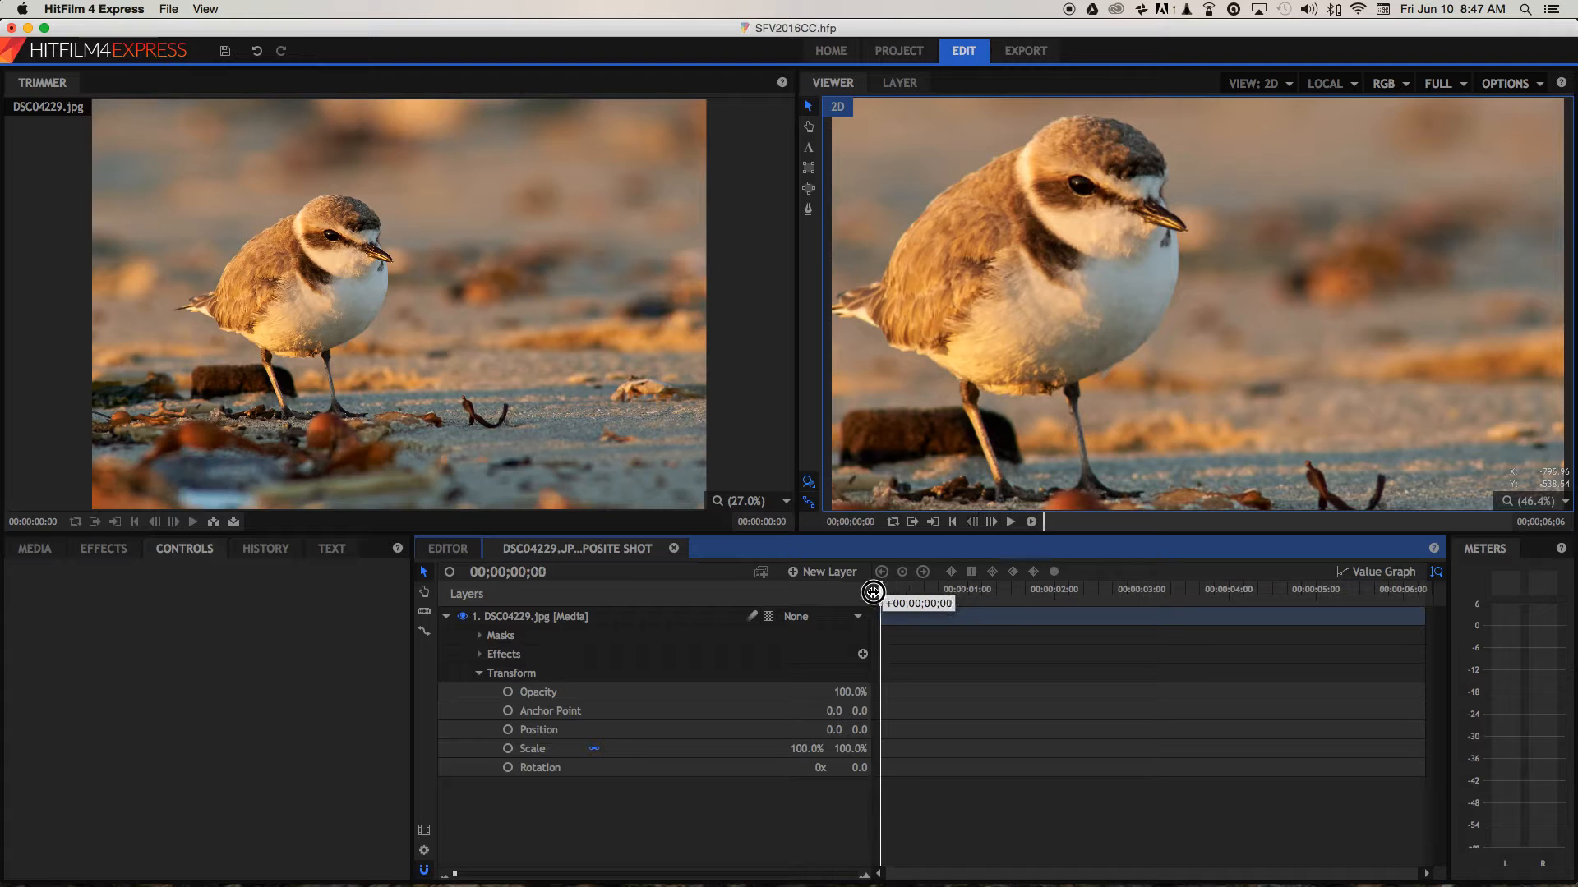
{"action": "left_click", "coordinate": [507, 750]}
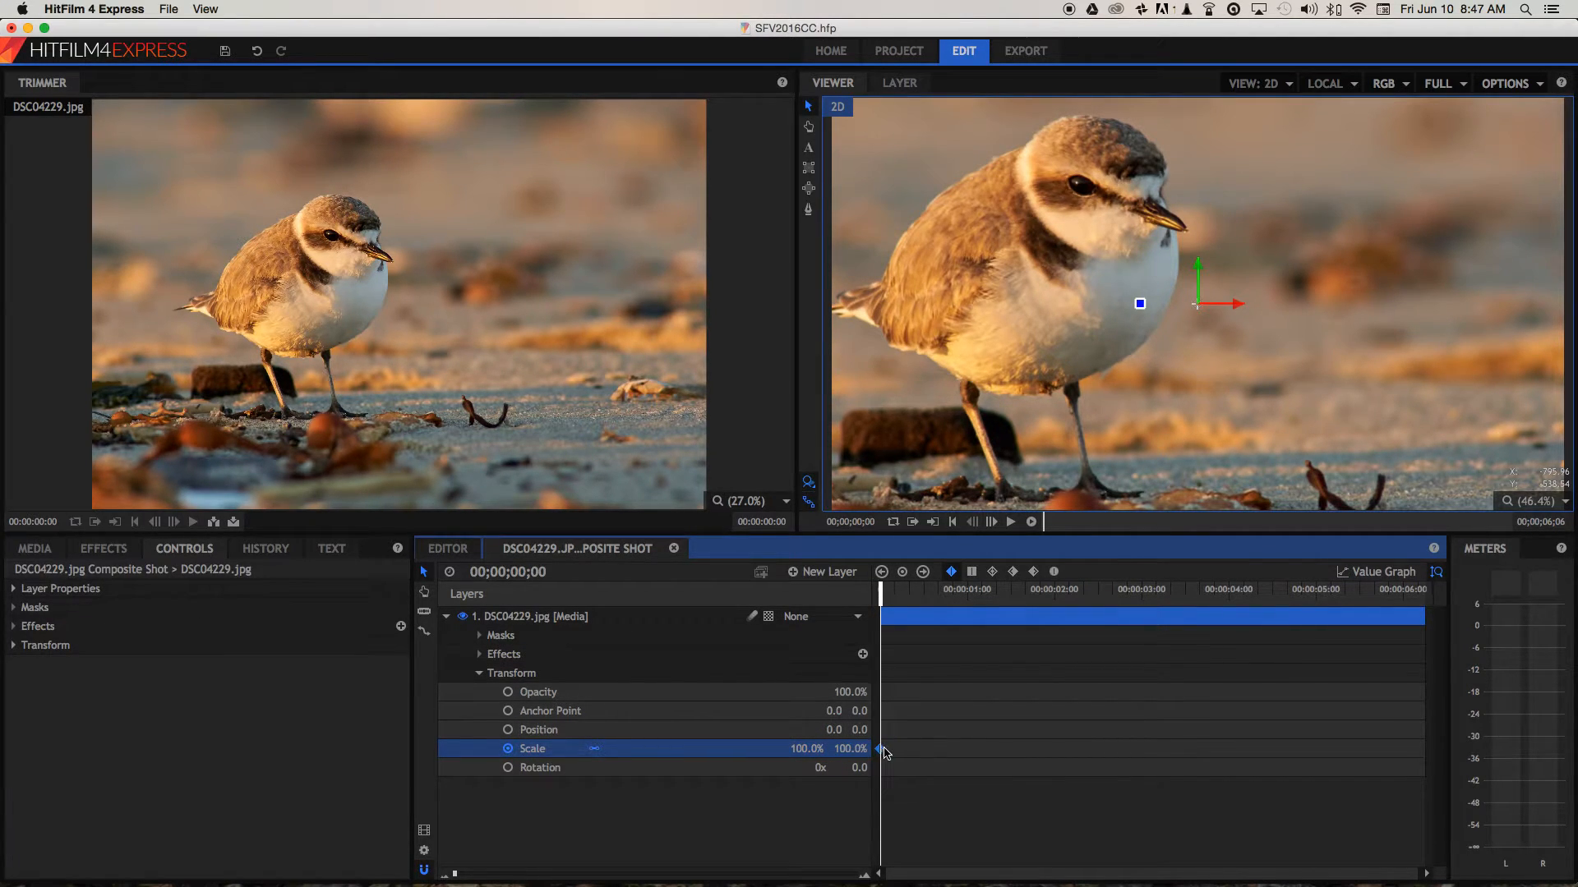
- Add a second Scale keyframe of 70% at 00;00;06;05, near the end of the layer
{"action": "left_click", "coordinate": [882, 592]}
{"action": "left_click_drag", "start_coordinate": [882, 592], "coordinate": [1424, 600]}
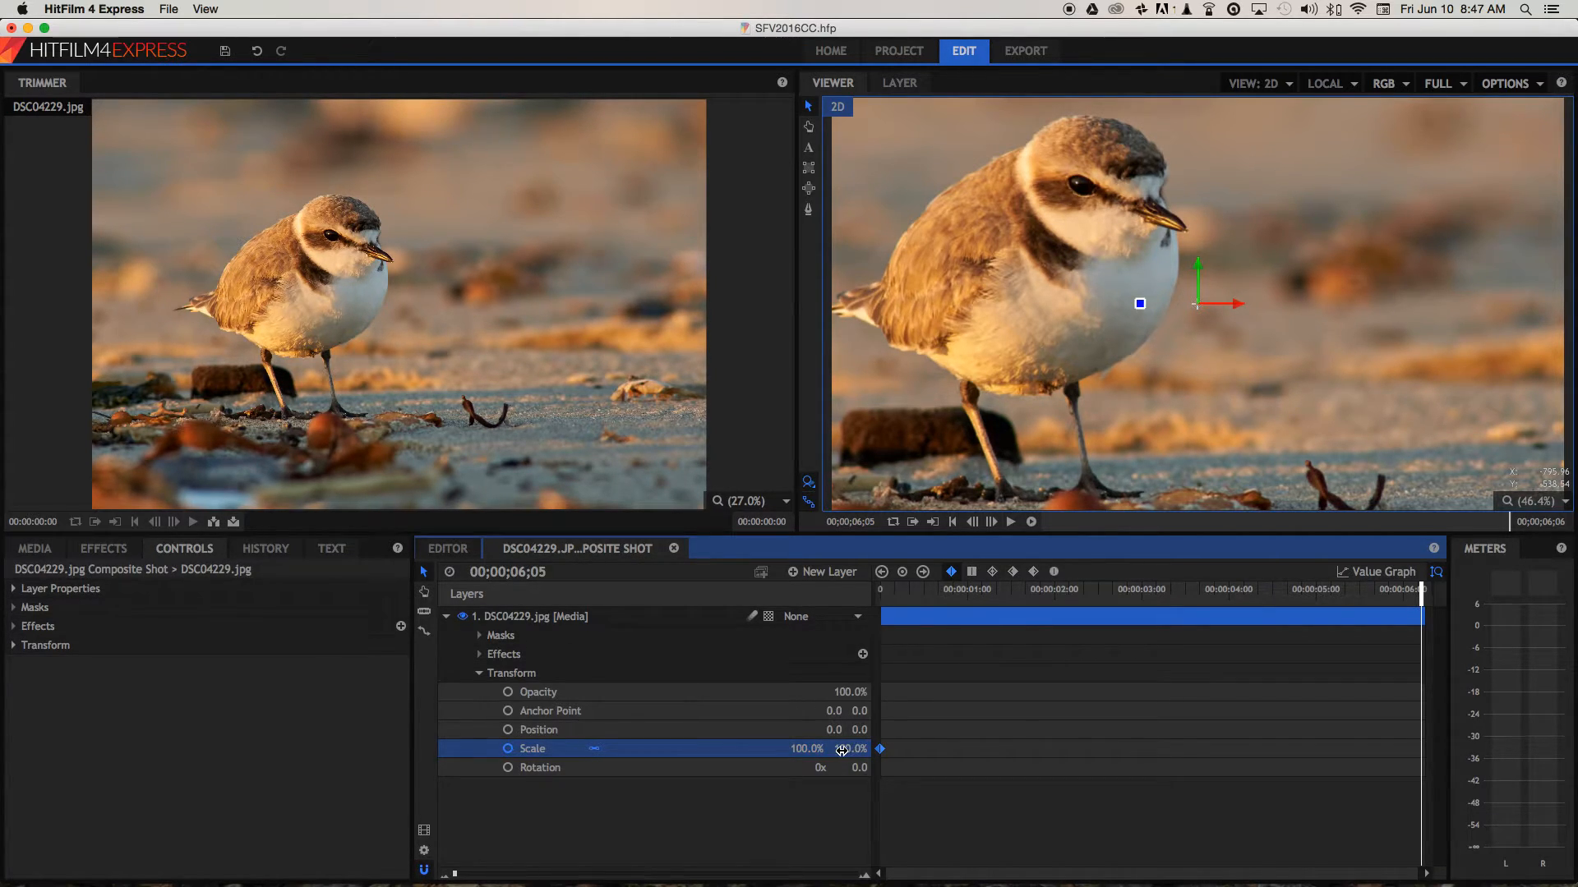
{"action": "left_click", "coordinate": [509, 750]}
{"action": "left_click_drag", "start_coordinate": [812, 749], "coordinate": [812, 749]}
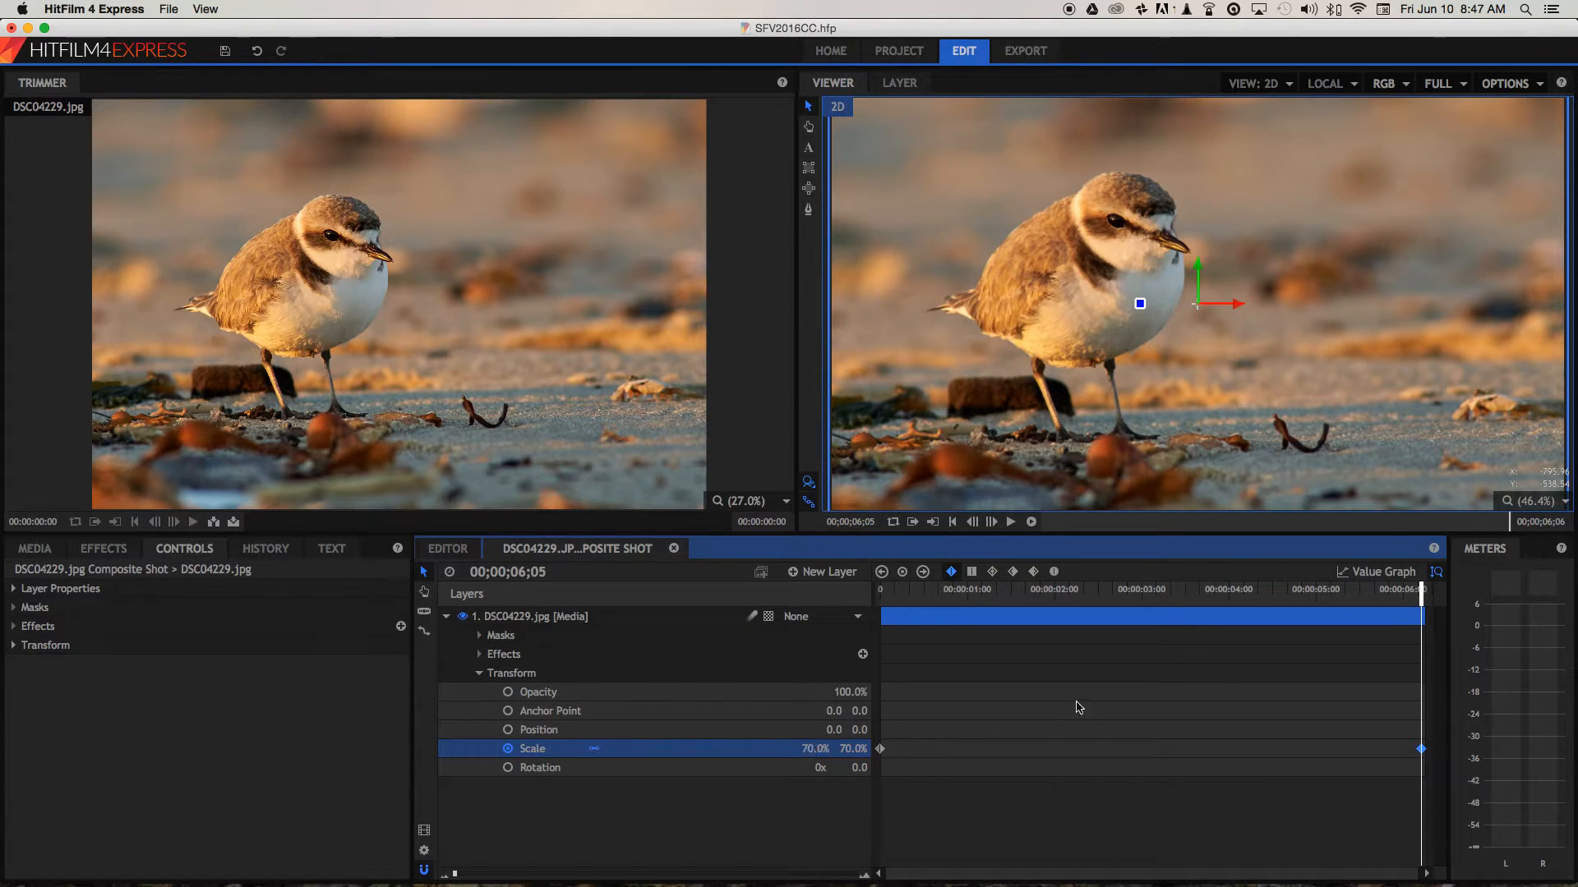
- Play the zoom-out animation from the start of the composite shot and scrub back to 00;00;01;18
{"action": "left_click_drag", "start_coordinate": [1419, 590], "coordinate": [795, 609]}
{"action": "key", "text": "space"}
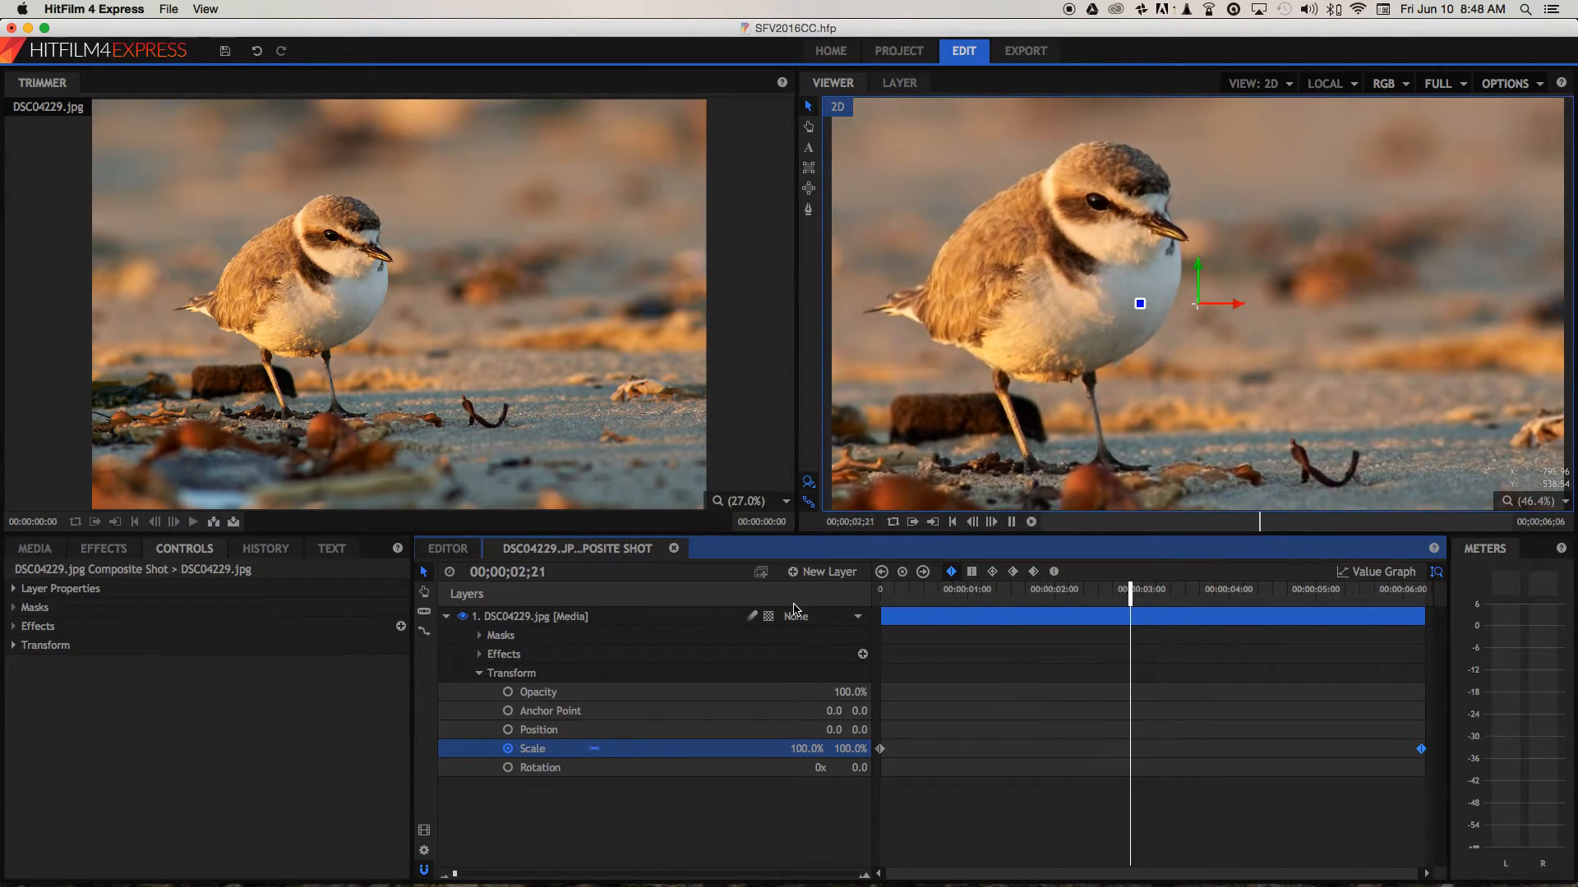
{"action": "key", "text": "space"}
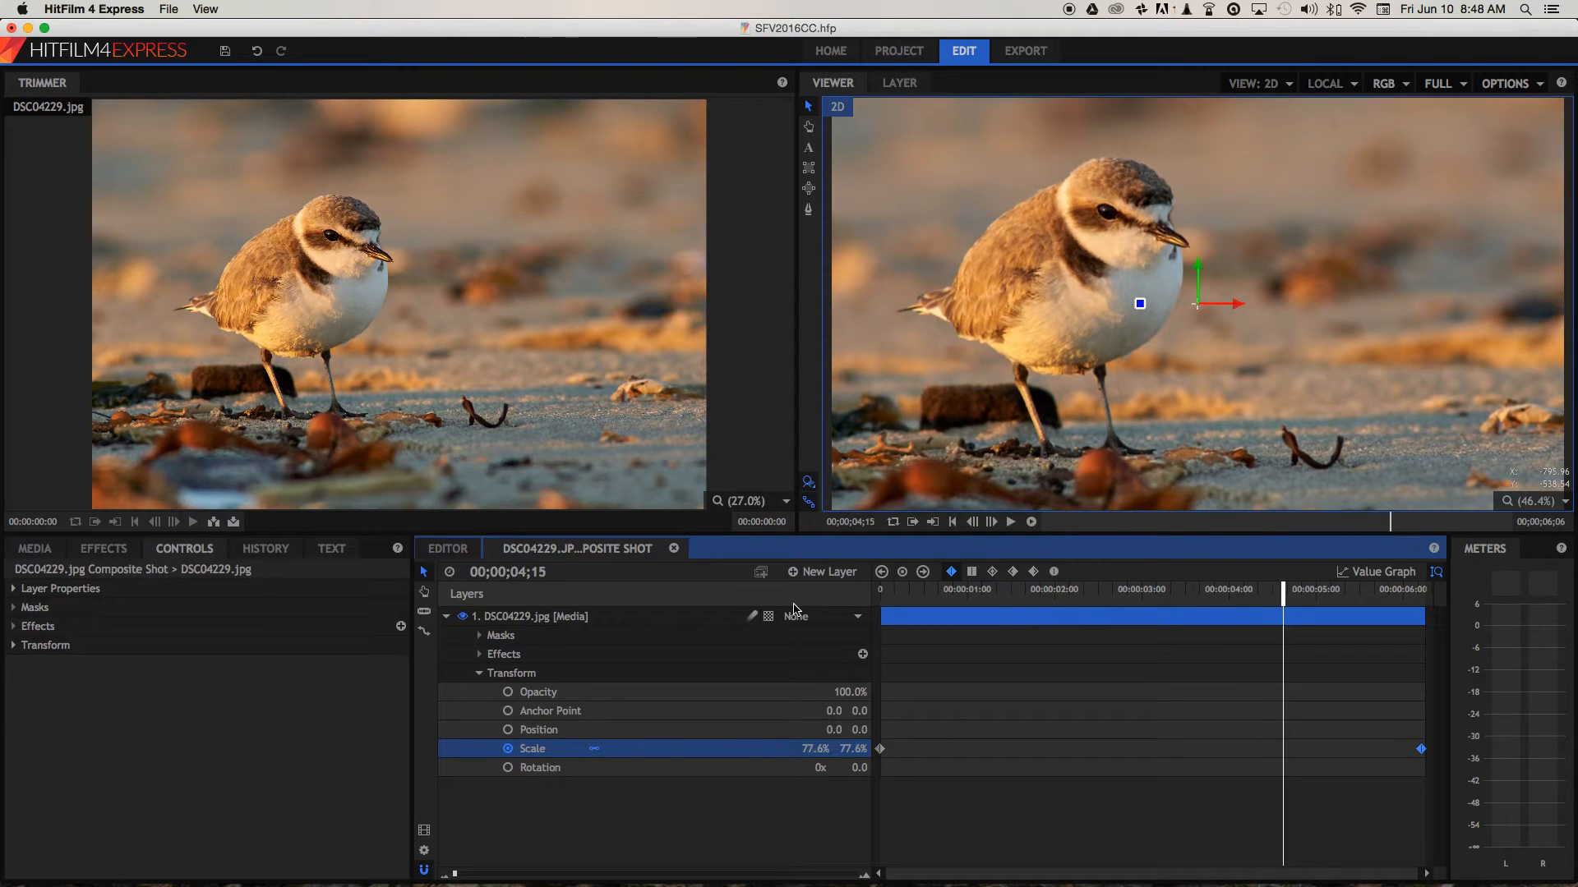
{"action": "left_click_drag", "start_coordinate": [1282, 591], "coordinate": [1032, 592]}
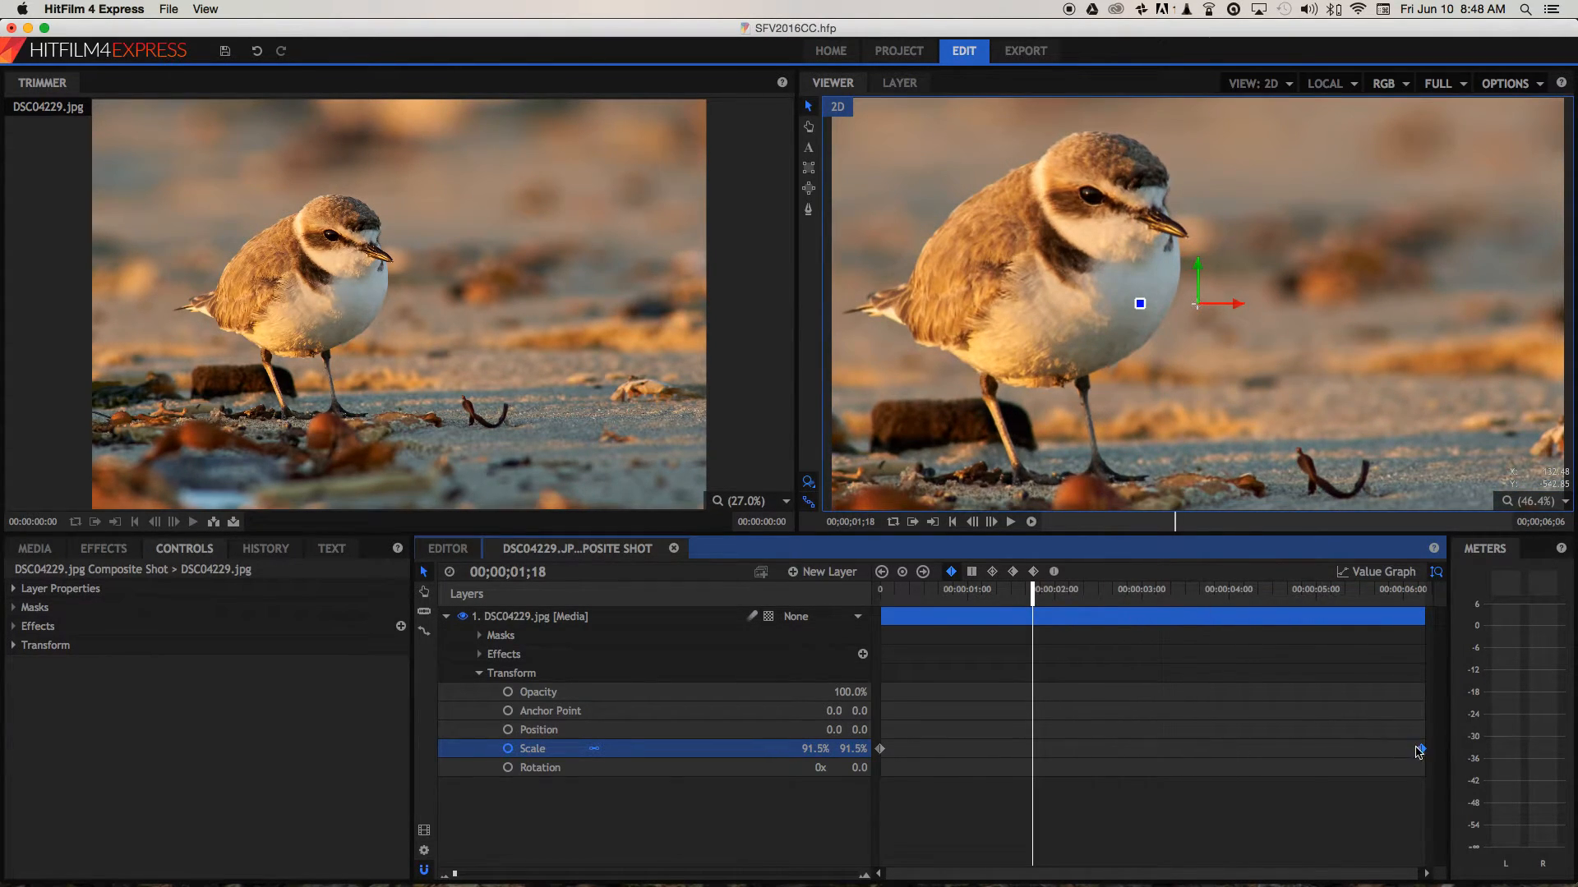
- Move the 70% Scale keyframe to about 2.6 seconds and play the faster zoom from the start
{"action": "left_click_drag", "start_coordinate": [1423, 751], "coordinate": [1110, 748]}
{"action": "left_click_drag", "start_coordinate": [1032, 591], "coordinate": [880, 591]}
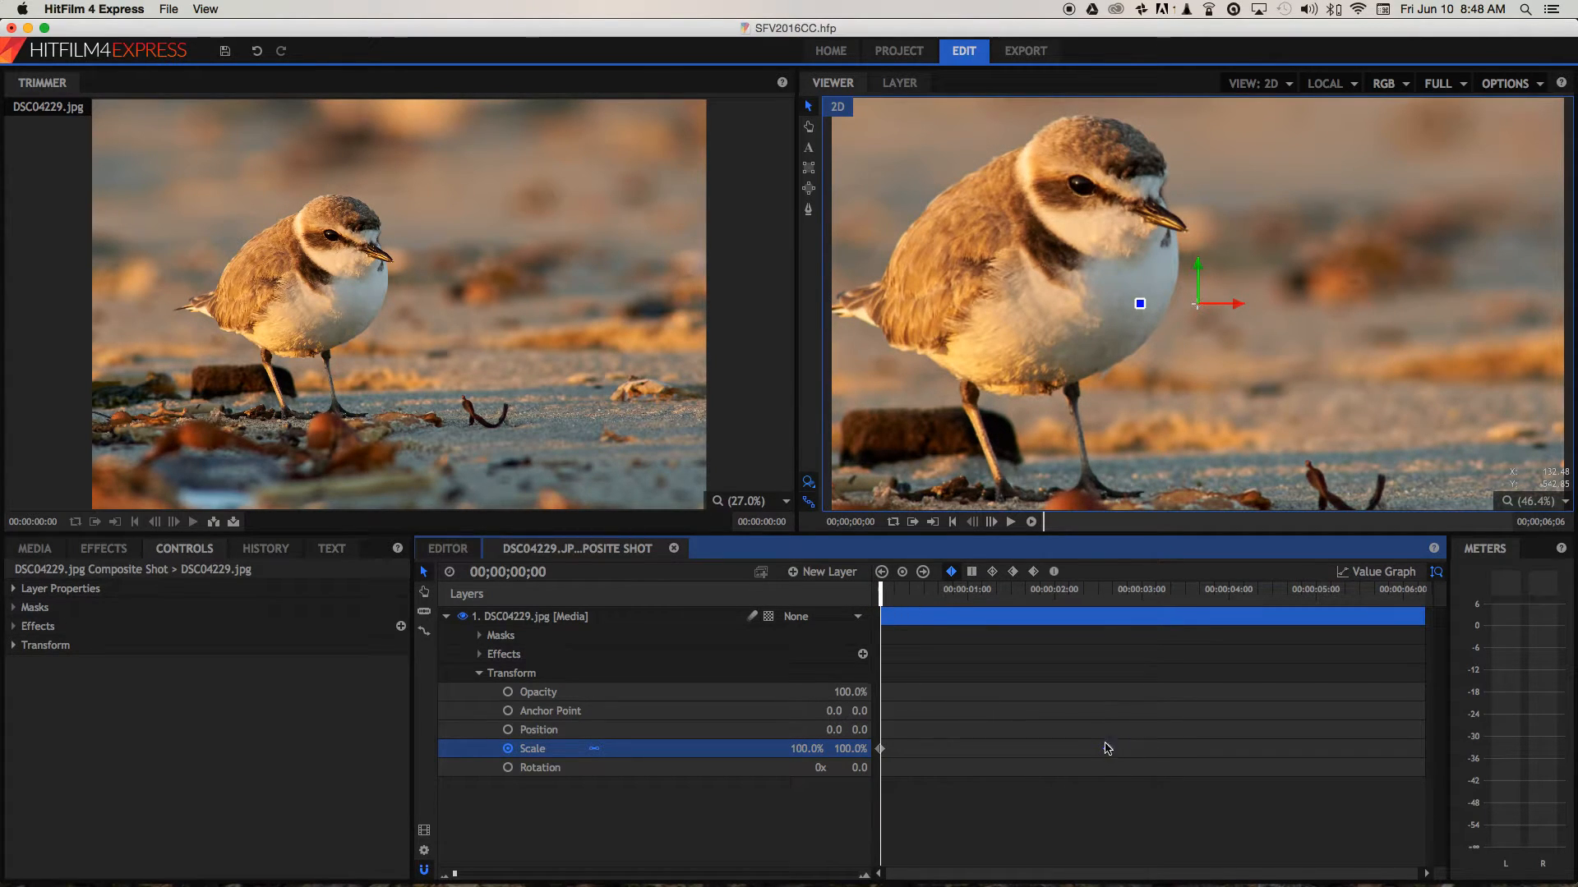
{"action": "key", "text": "space"}
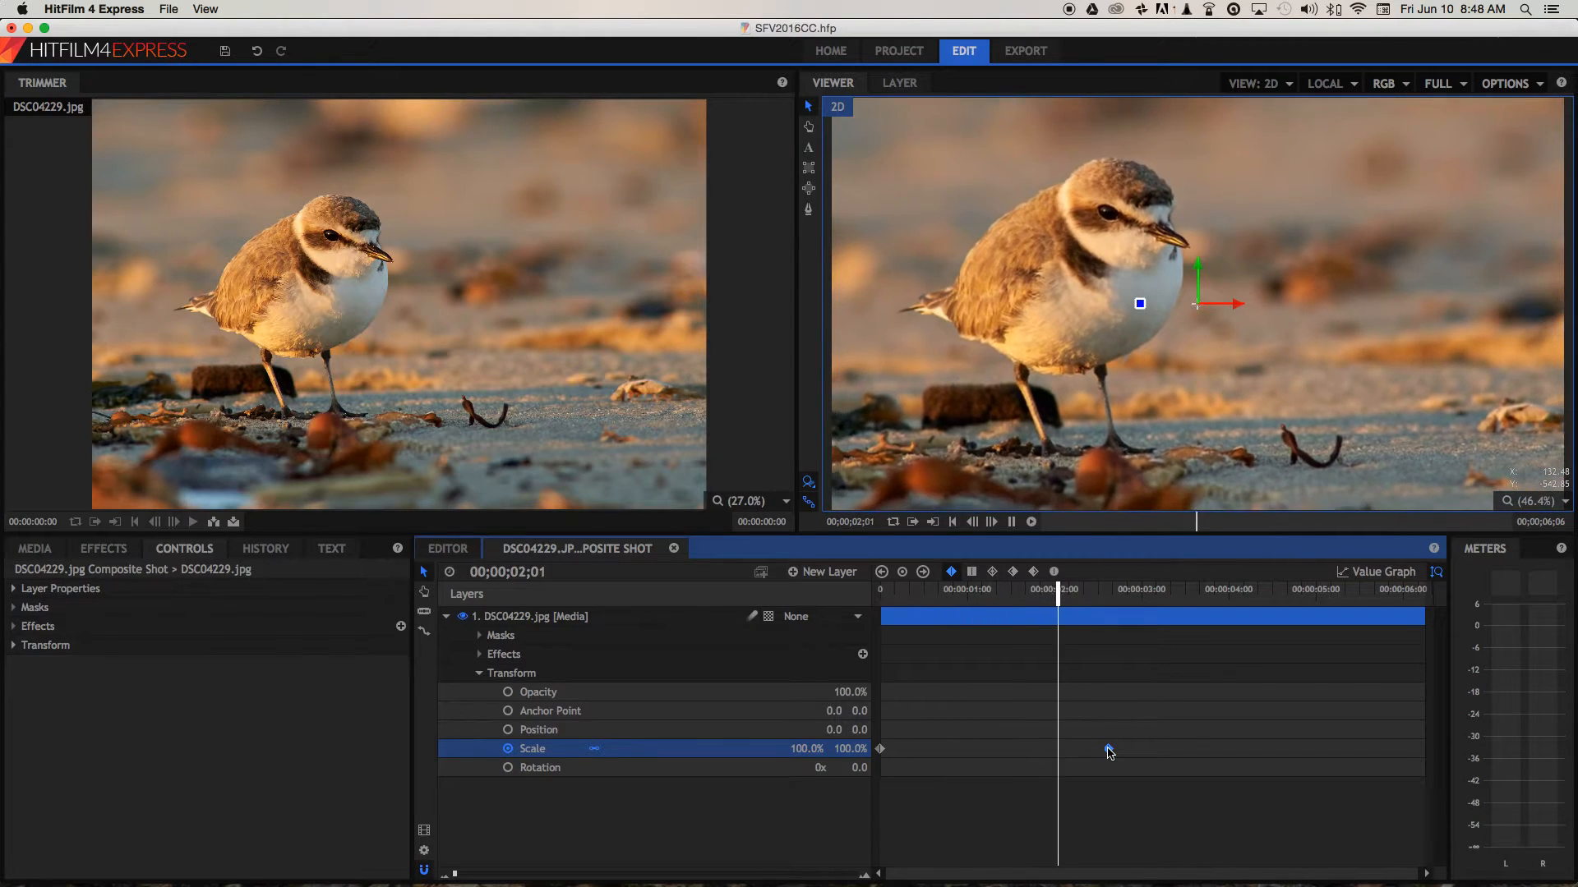
{"action": "key", "text": "space"}
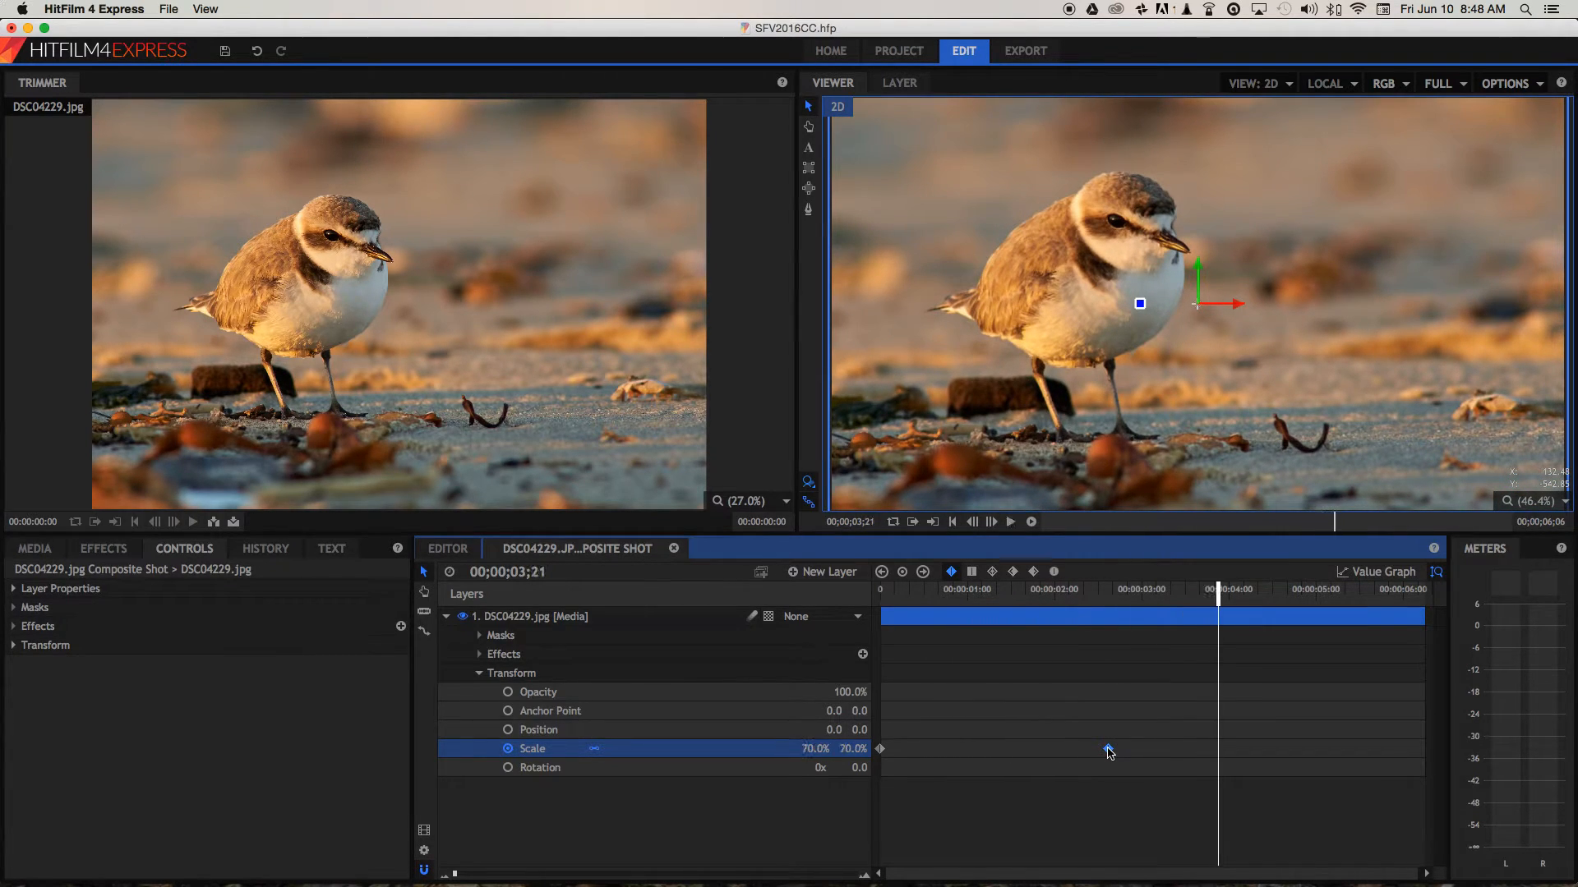
- Reverse the zoom by moving the 70% Scale keyframe to the layer's start and the 100% keyframe to its end
{"action": "left_click_drag", "start_coordinate": [1219, 586], "coordinate": [1299, 603]}
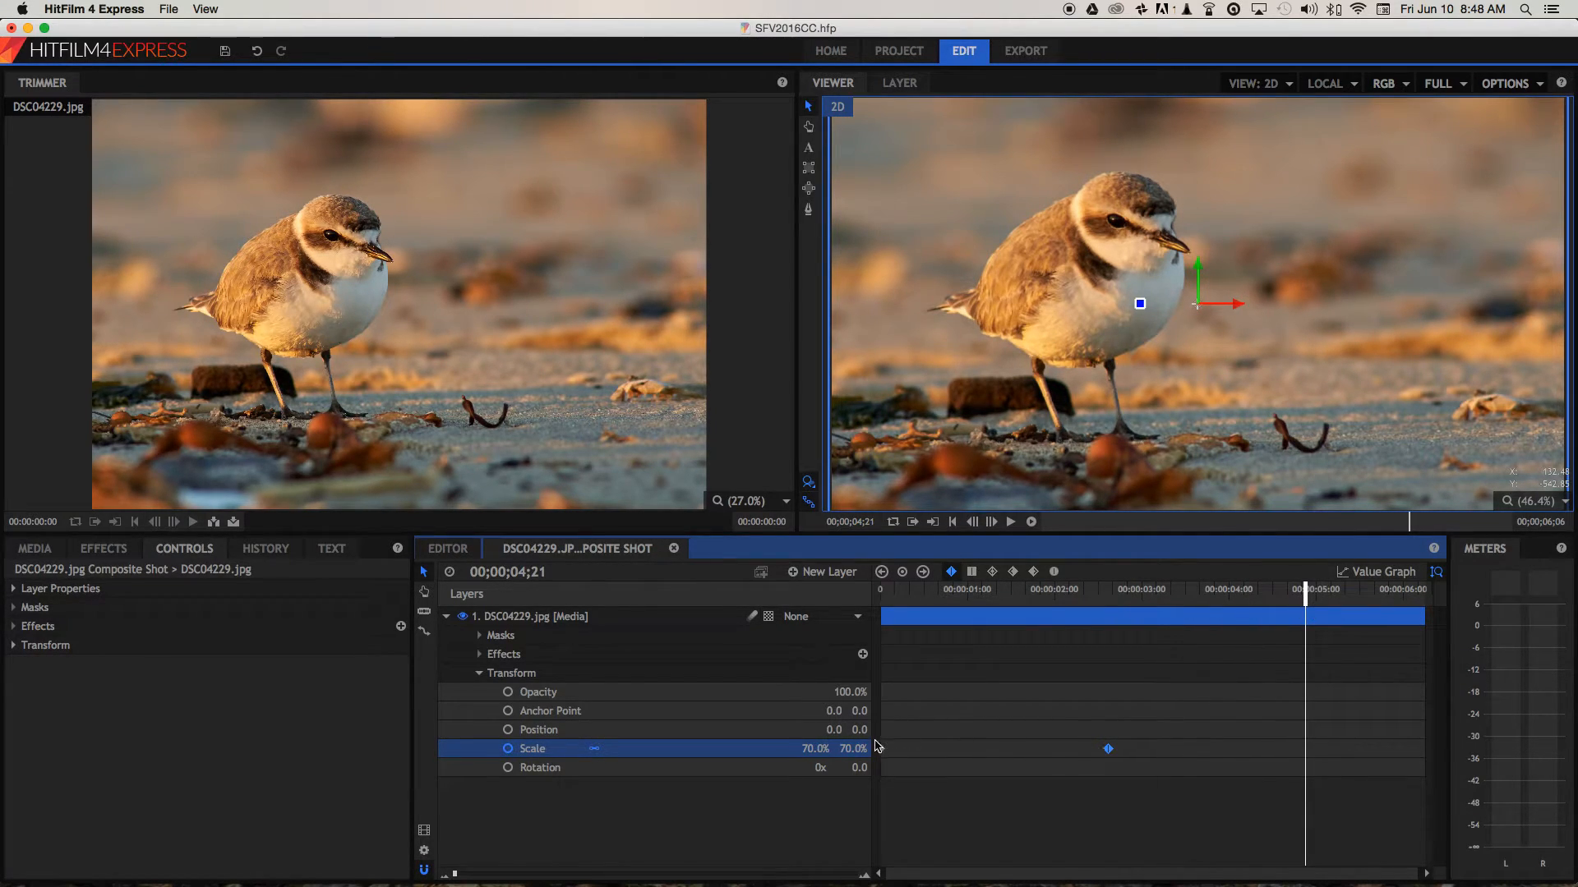
{"action": "left_click_drag", "start_coordinate": [880, 749], "coordinate": [1231, 748]}
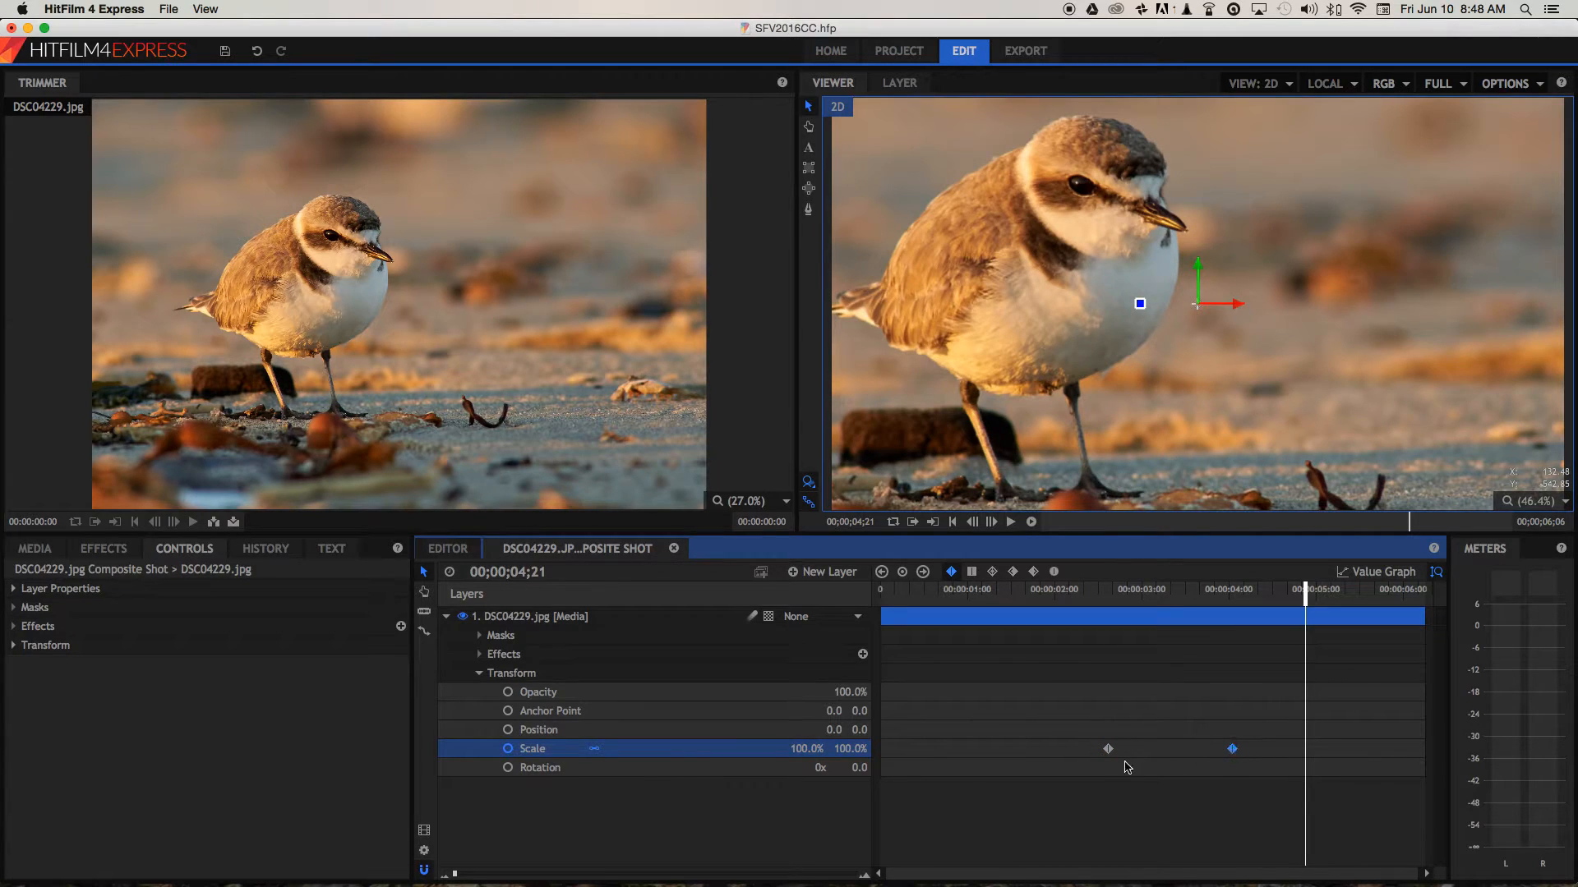
{"action": "left_click_drag", "start_coordinate": [1107, 749], "coordinate": [884, 749]}
{"action": "left_click_drag", "start_coordinate": [1233, 749], "coordinate": [1424, 749]}
- Play the reversed zoom animation from the start and scrub back to 00;00;01;18
{"action": "left_click_drag", "start_coordinate": [1302, 590], "coordinate": [880, 592]}
{"action": "key", "text": "space"}
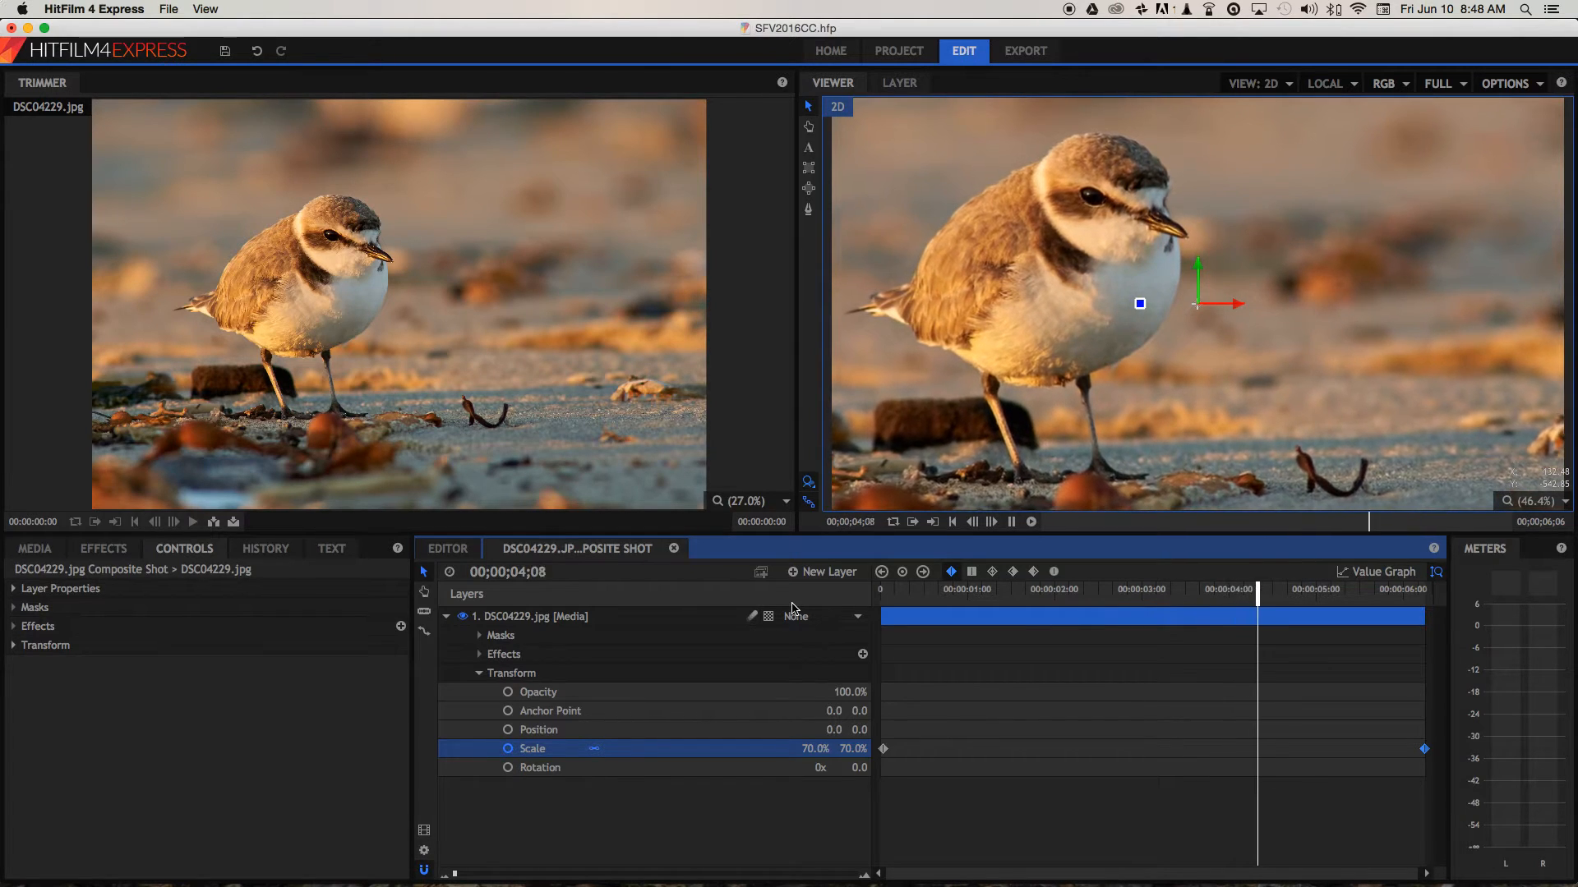
{"action": "key", "text": "space"}
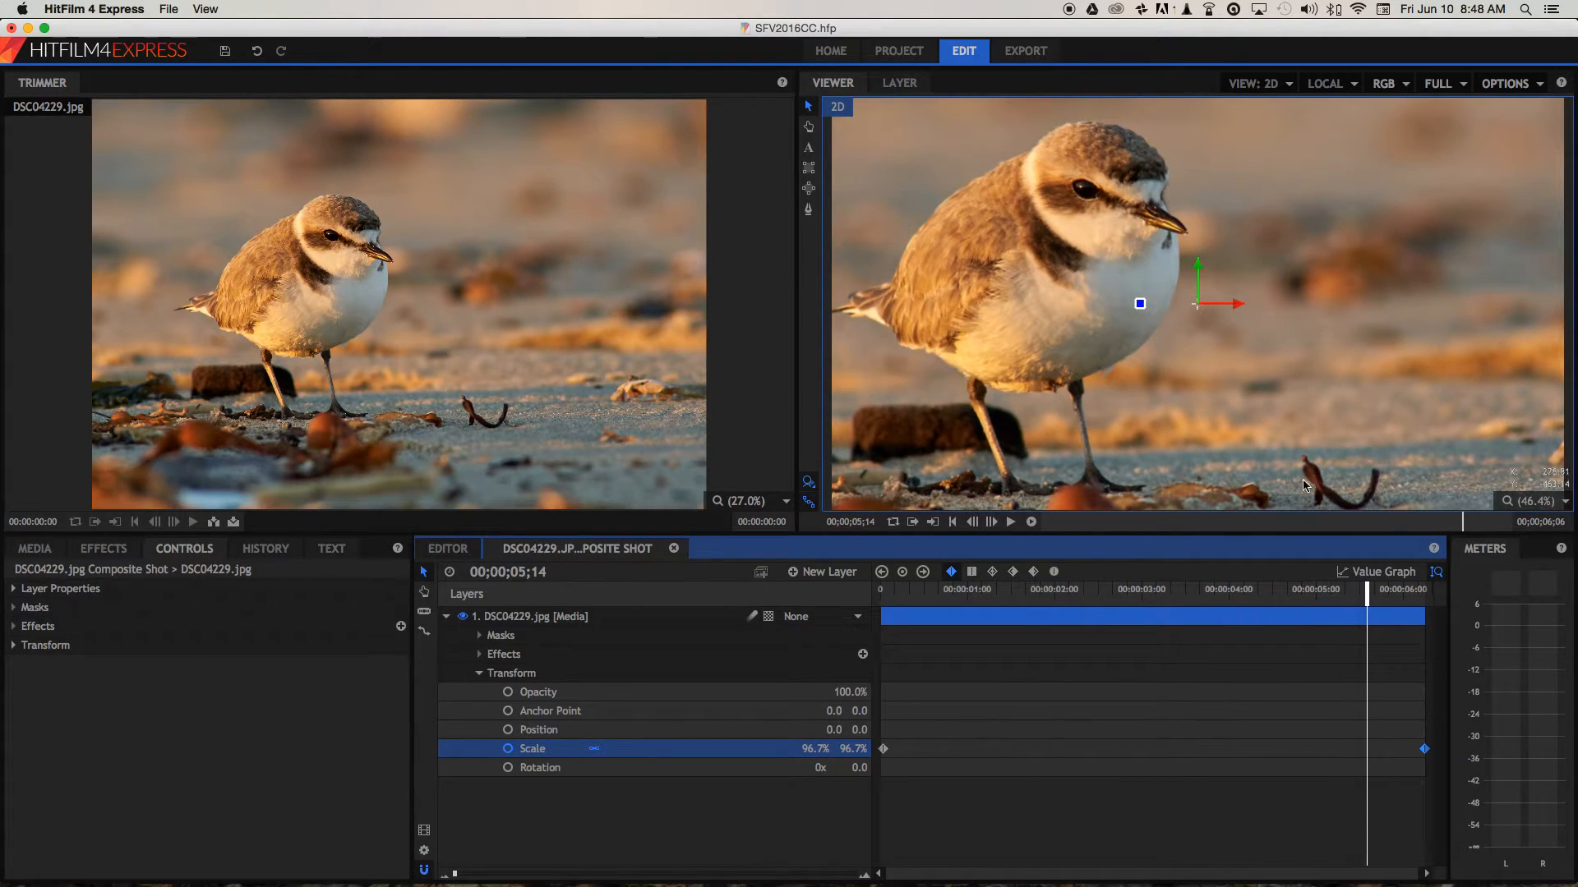
{"action": "left_click_drag", "start_coordinate": [1367, 590], "coordinate": [1032, 625]}
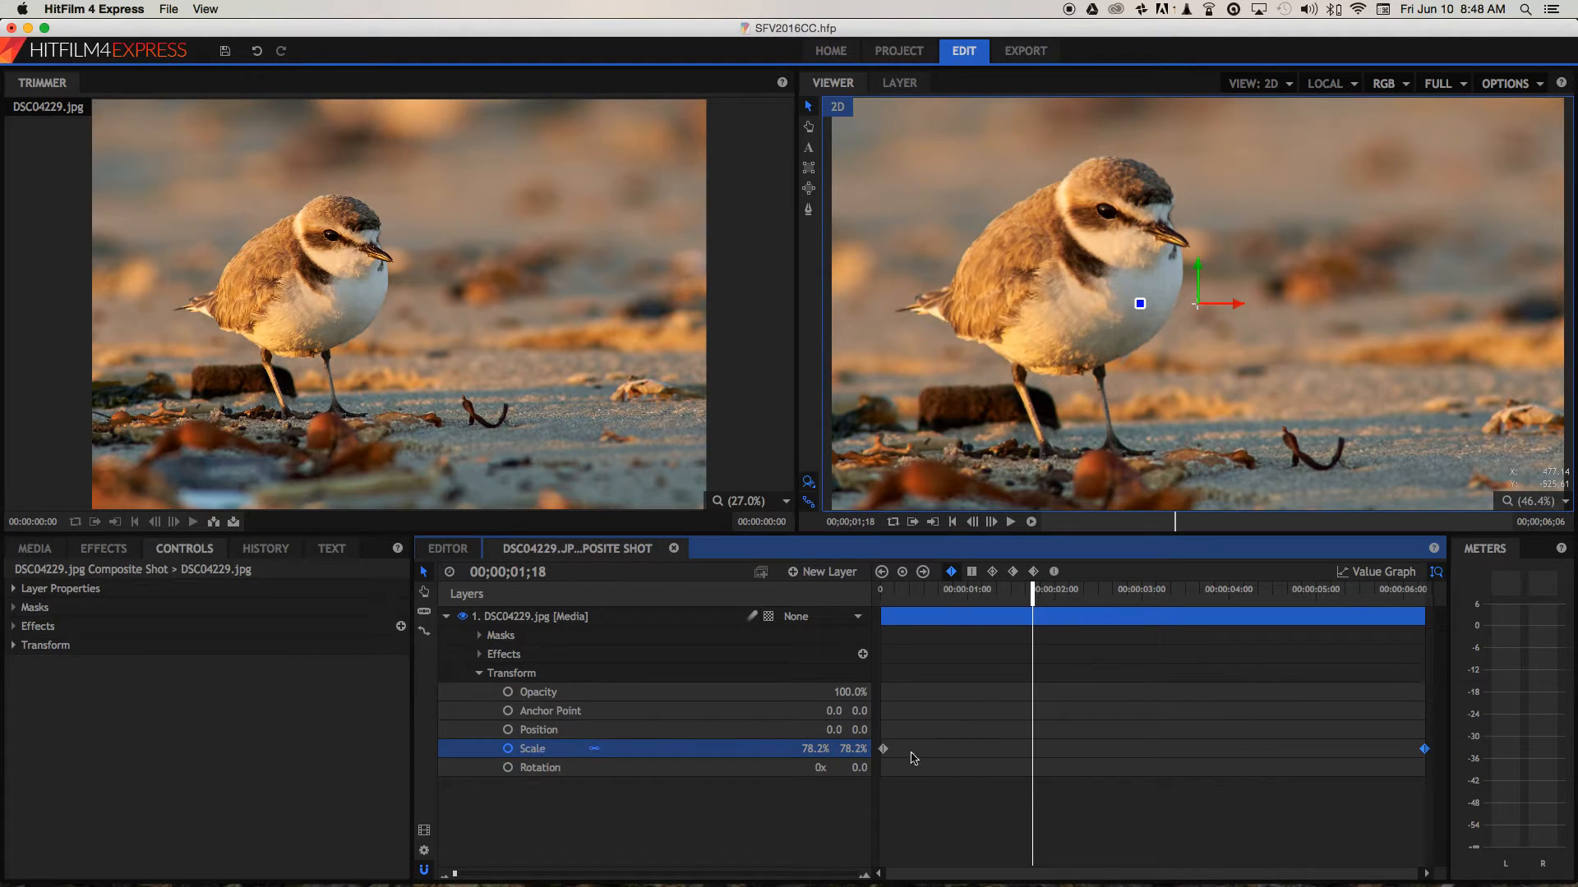
- Add a 113.2% Scale keyframe at 00;00;01;18 and play the three-keyframe zoom from the start
{"action": "left_click_drag", "start_coordinate": [814, 750], "coordinate": [843, 750]}
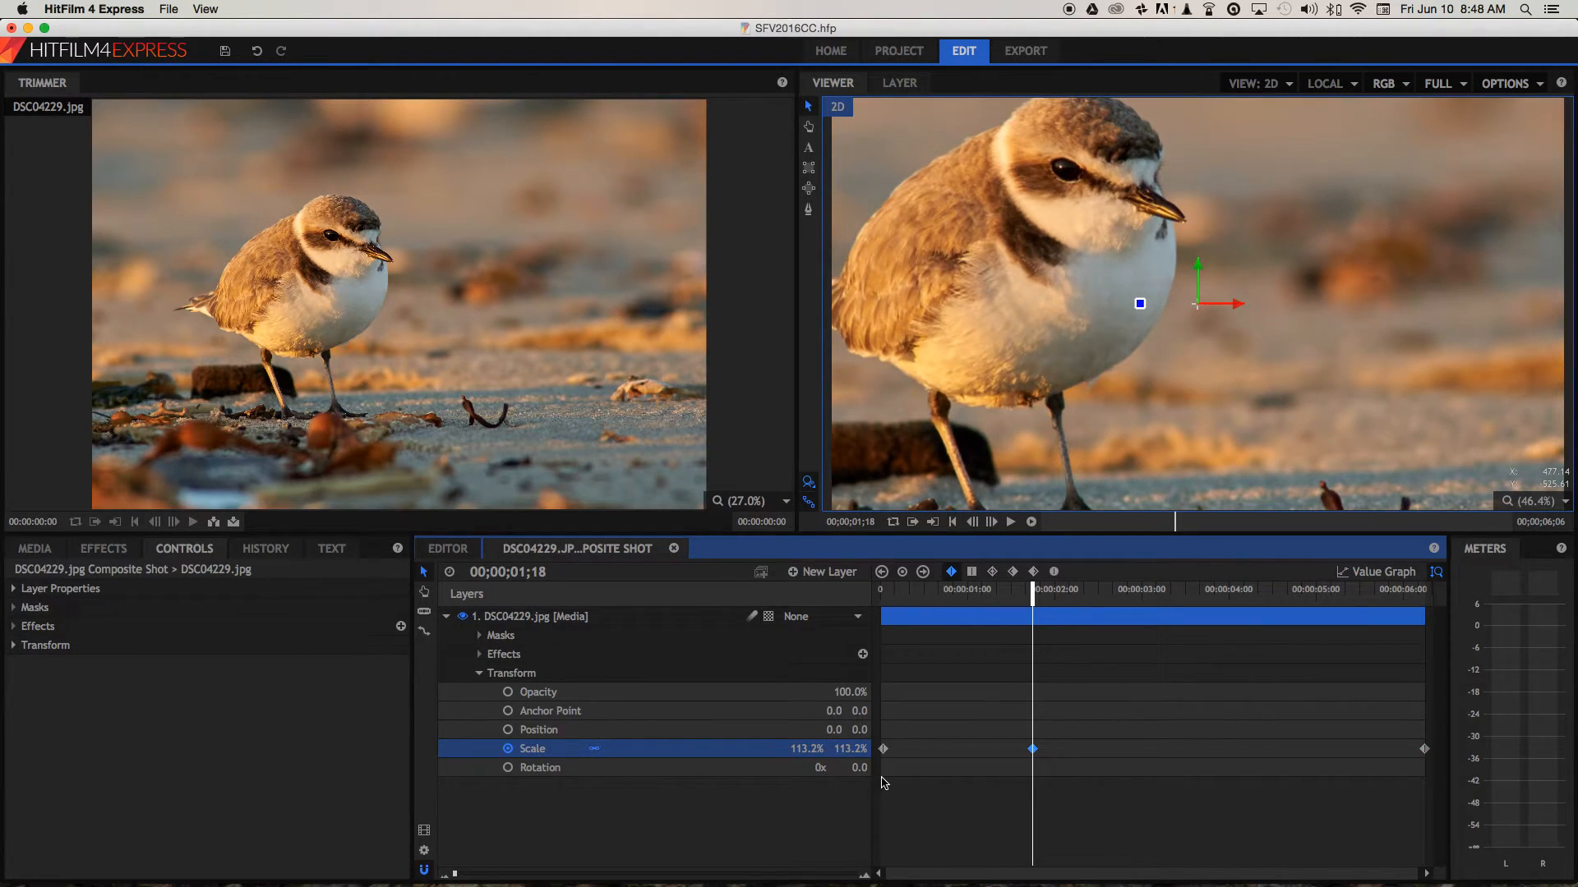
{"action": "left_click_drag", "start_coordinate": [1032, 590], "coordinate": [884, 603]}
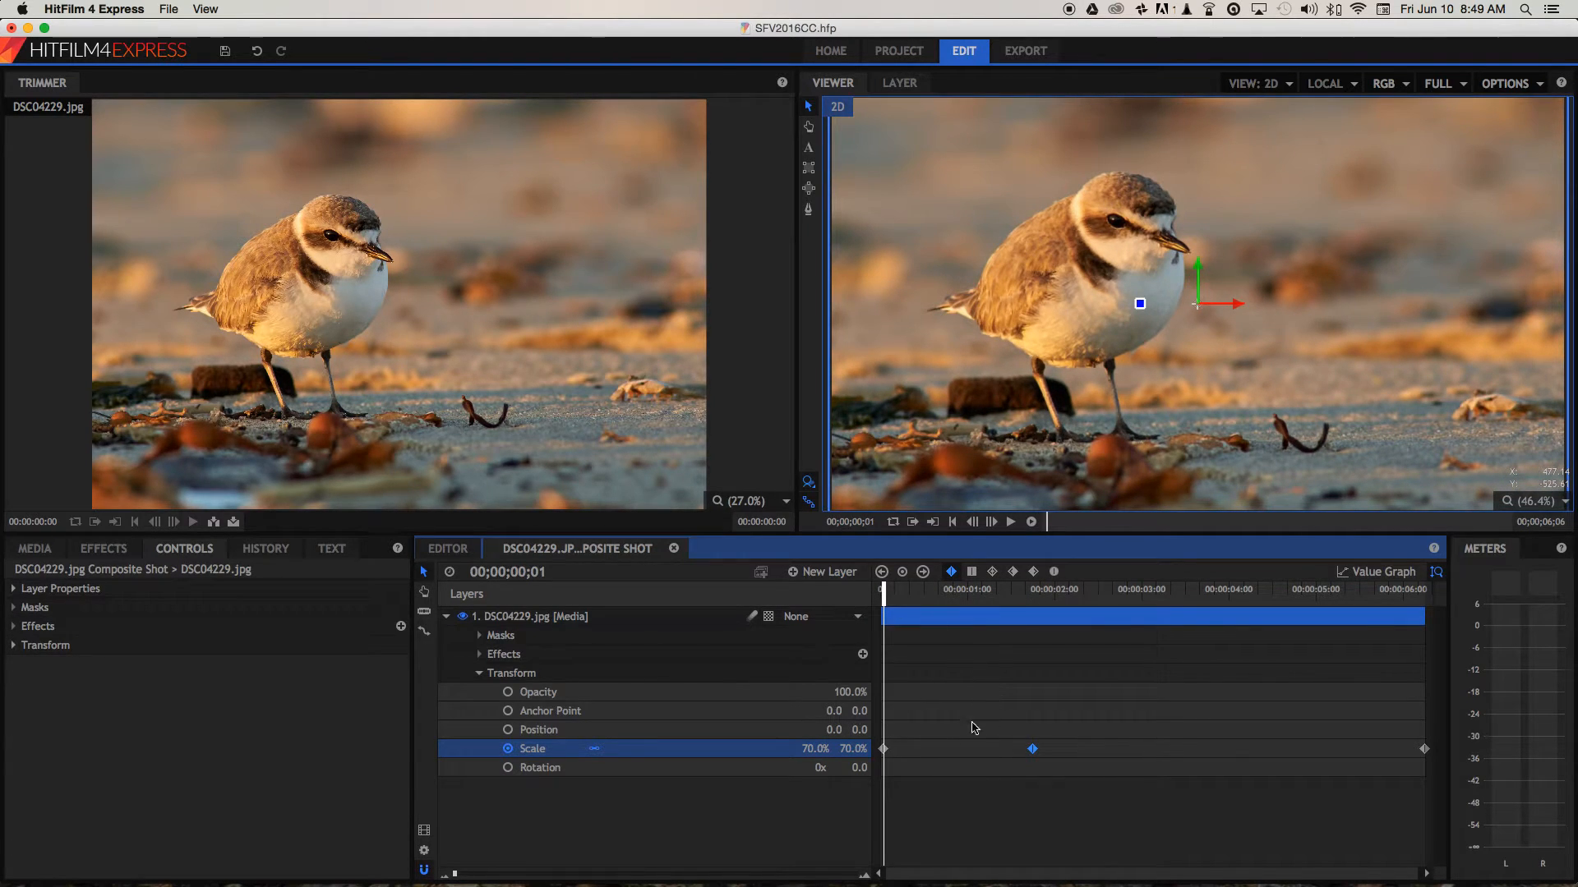
{"action": "left_click", "coordinate": [1032, 749]}
{"action": "key", "text": "space"}
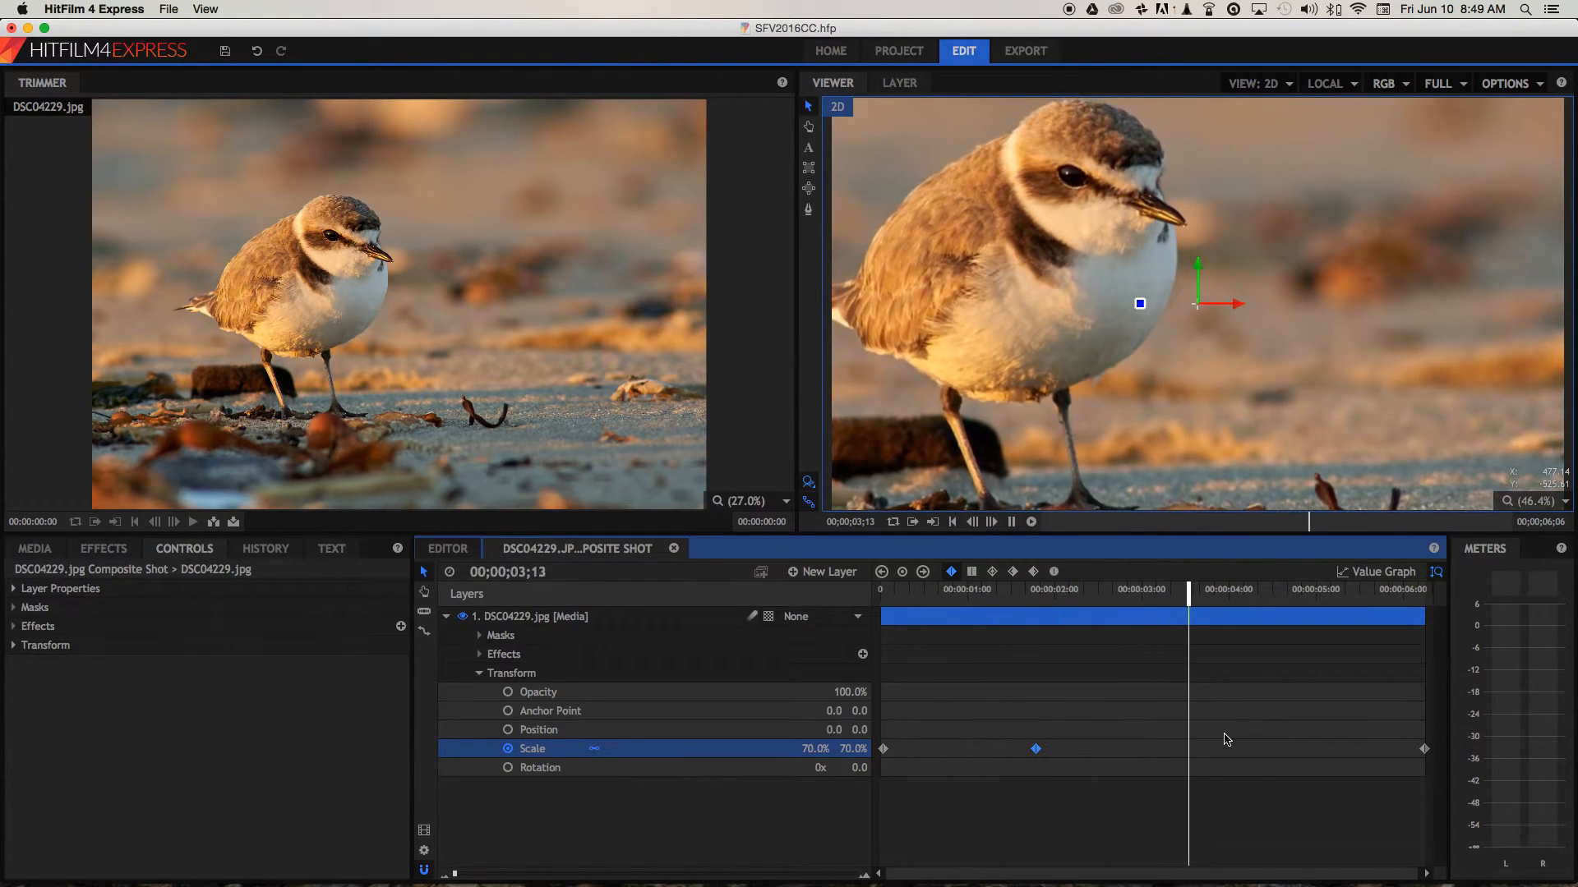
{"action": "key", "text": "space"}
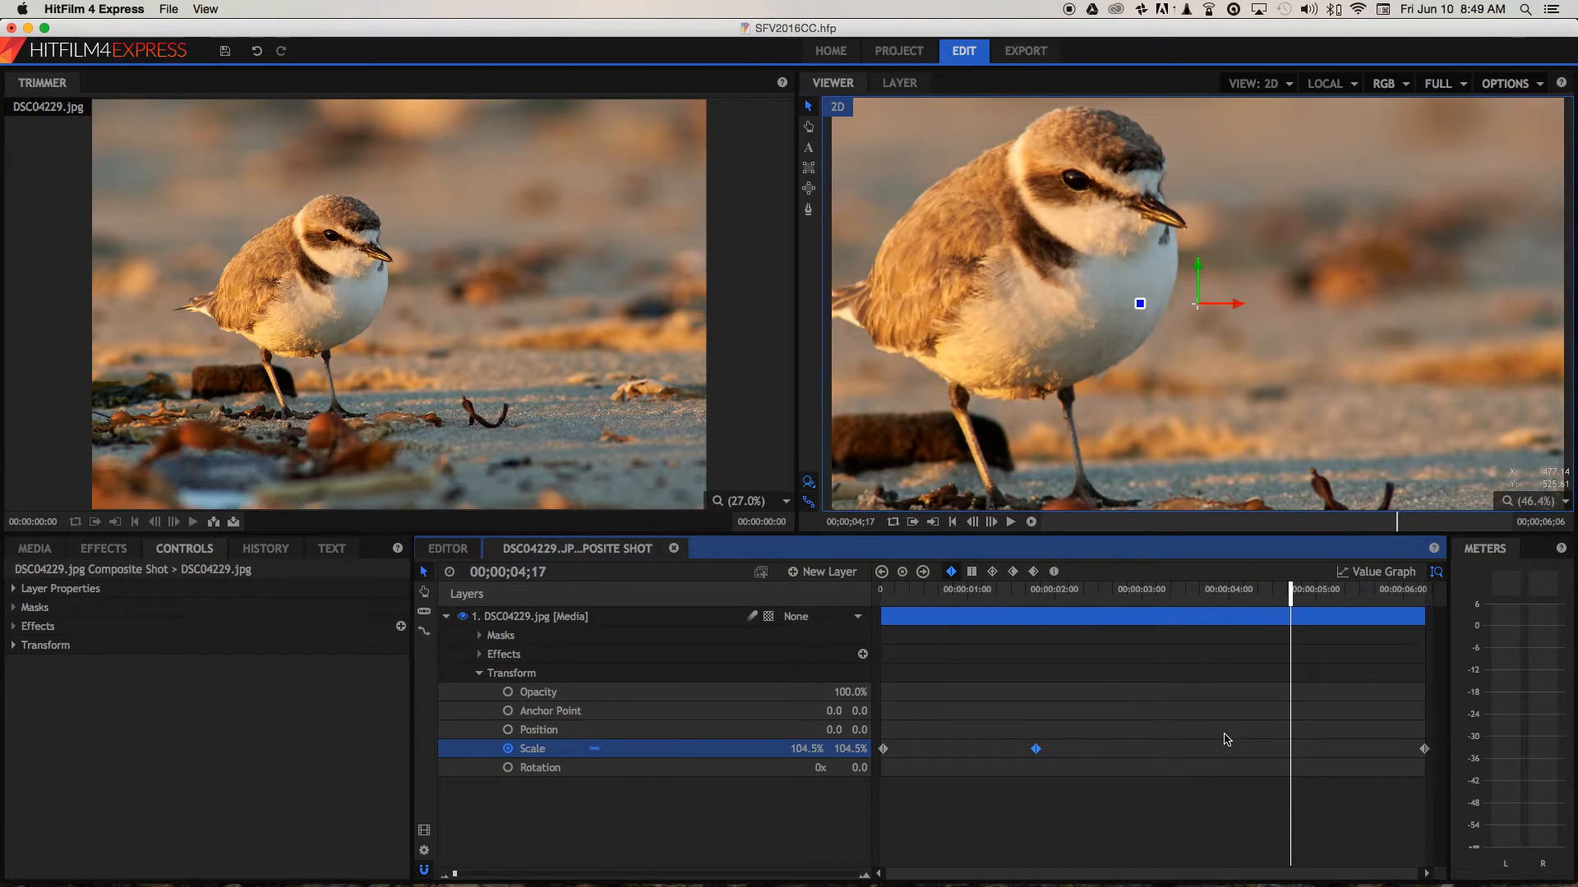
- Delete the middle Scale keyframe and return the playhead to 00;00;00;01
{"action": "left_click", "coordinate": [1035, 748]}
{"action": "key", "text": "Delete"}
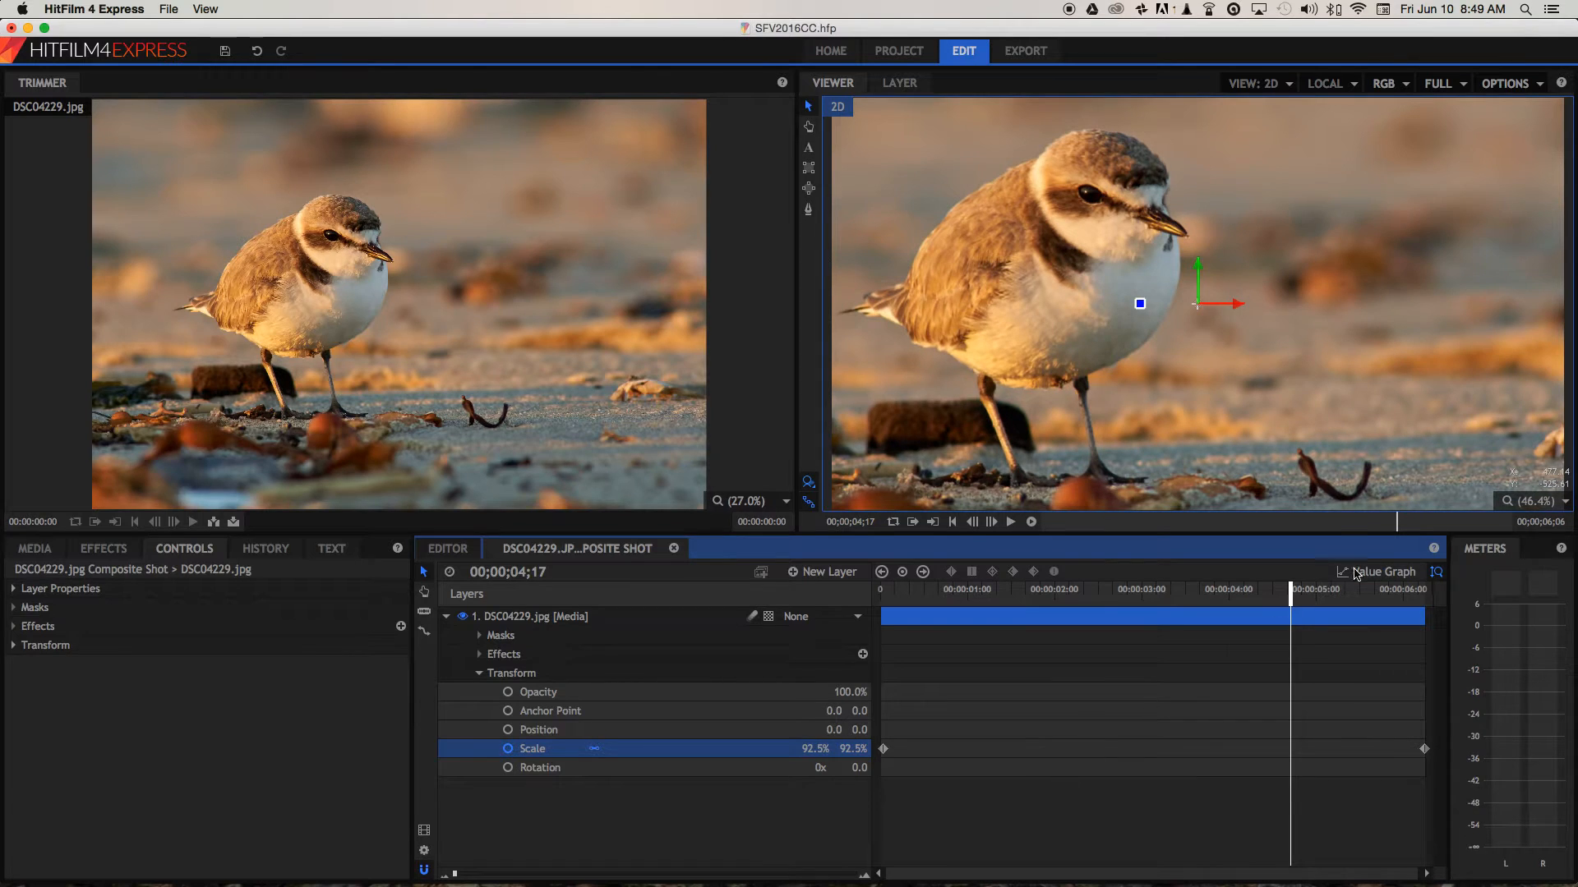
{"action": "left_click_drag", "start_coordinate": [1286, 600], "coordinate": [883, 610]}
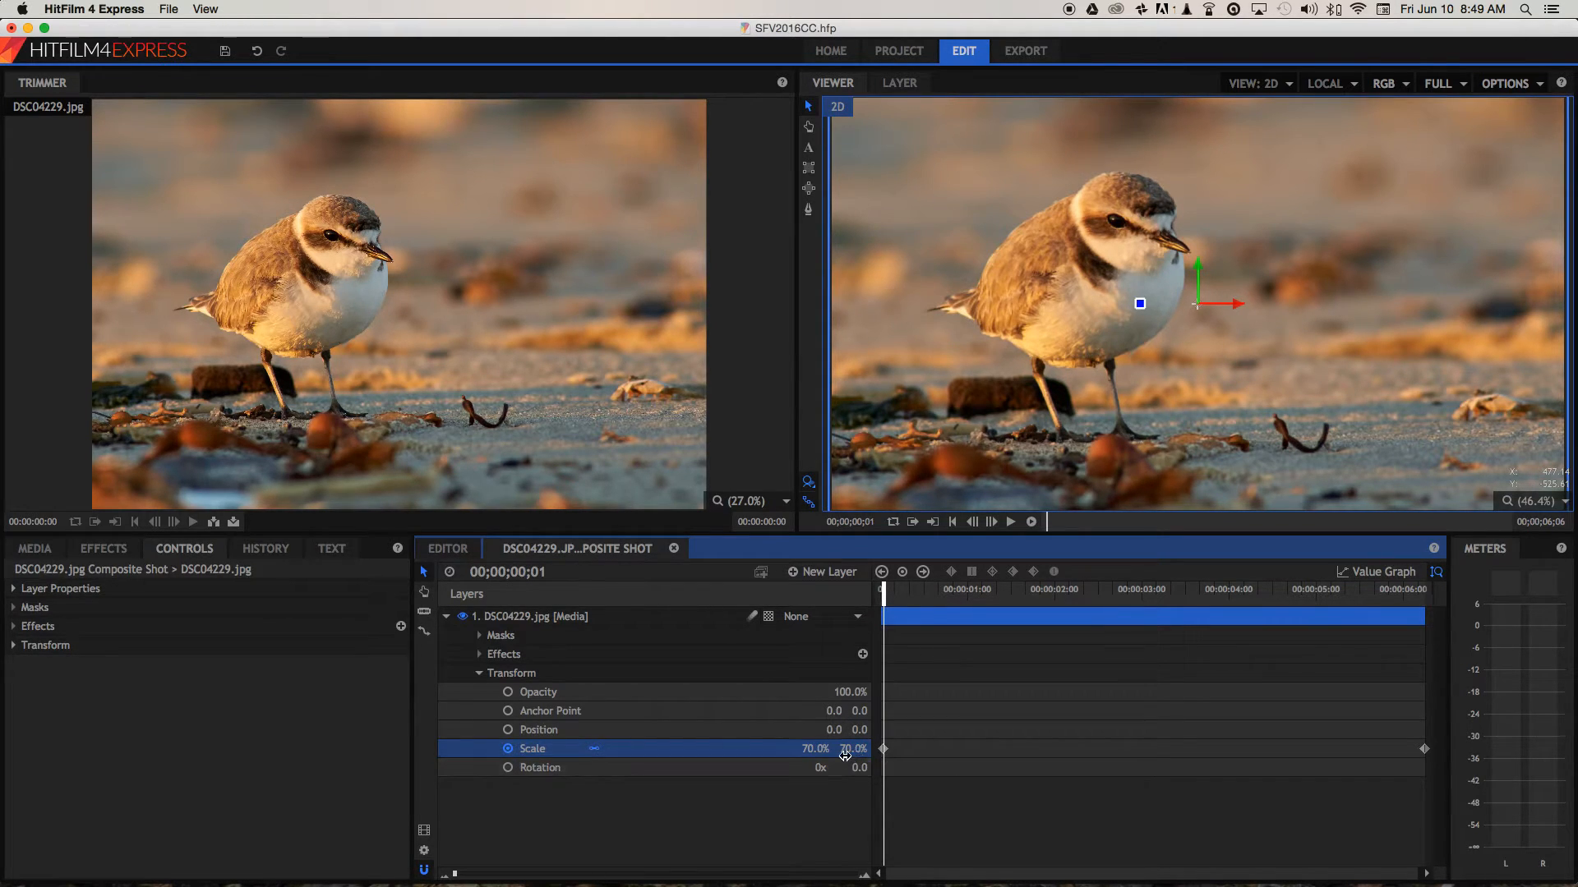
- Set the first Scale keyframe to 82% at 00;00;00;06, play the gentler zoom, and scrub back to 00;00;00;07
{"action": "left_click_drag", "start_coordinate": [819, 750], "coordinate": [901, 749]}
{"action": "left_click_drag", "start_coordinate": [884, 593], "coordinate": [901, 594]}
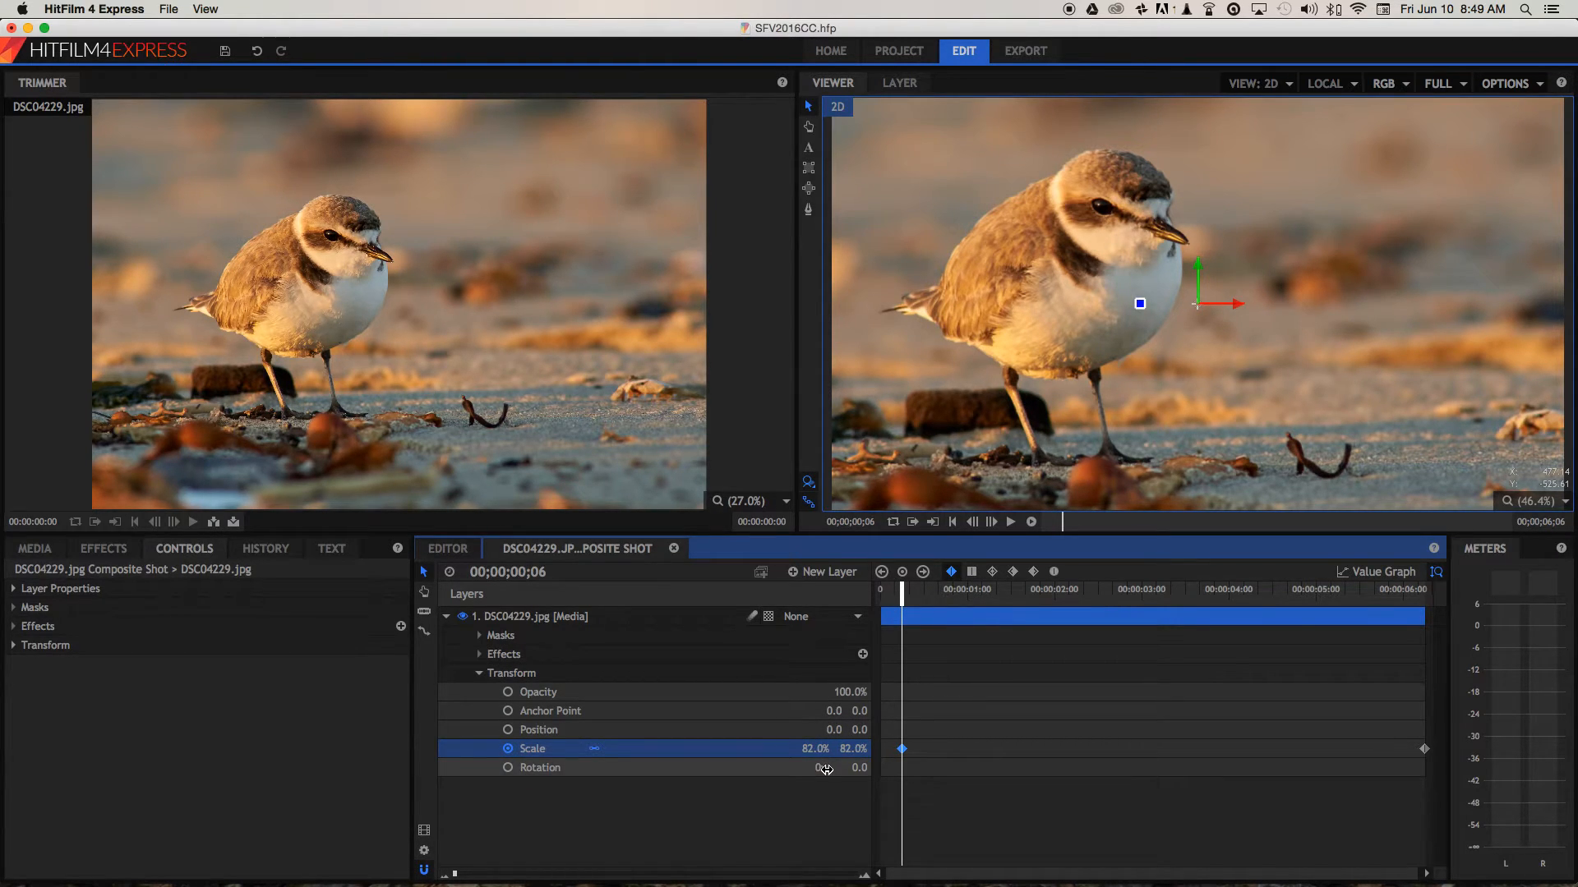
{"action": "key", "text": "space"}
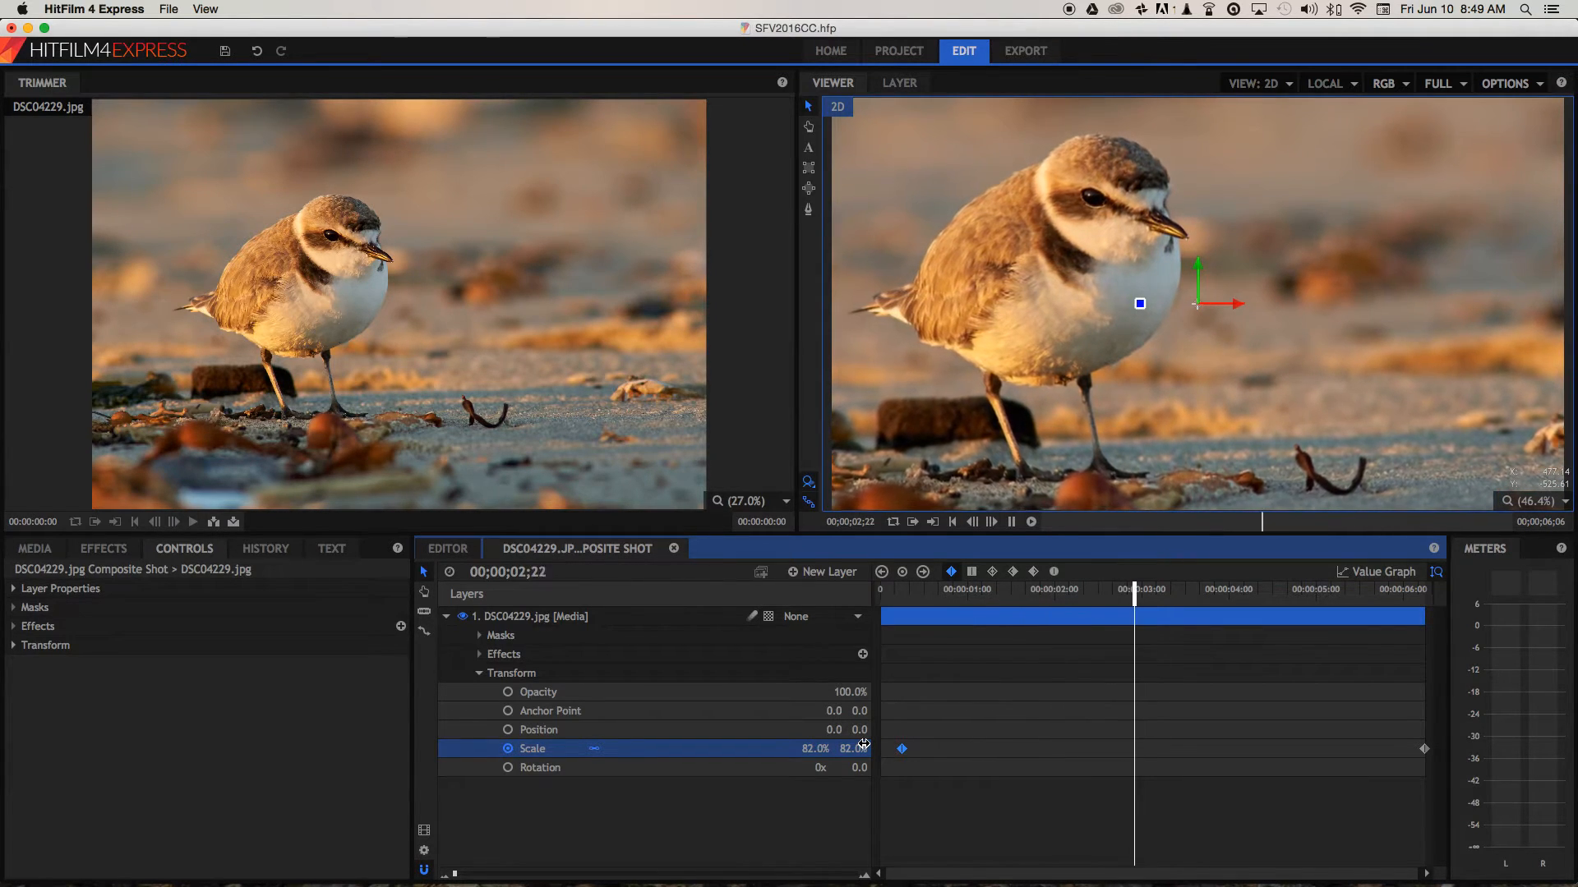
{"action": "left_click", "coordinate": [948, 590]}
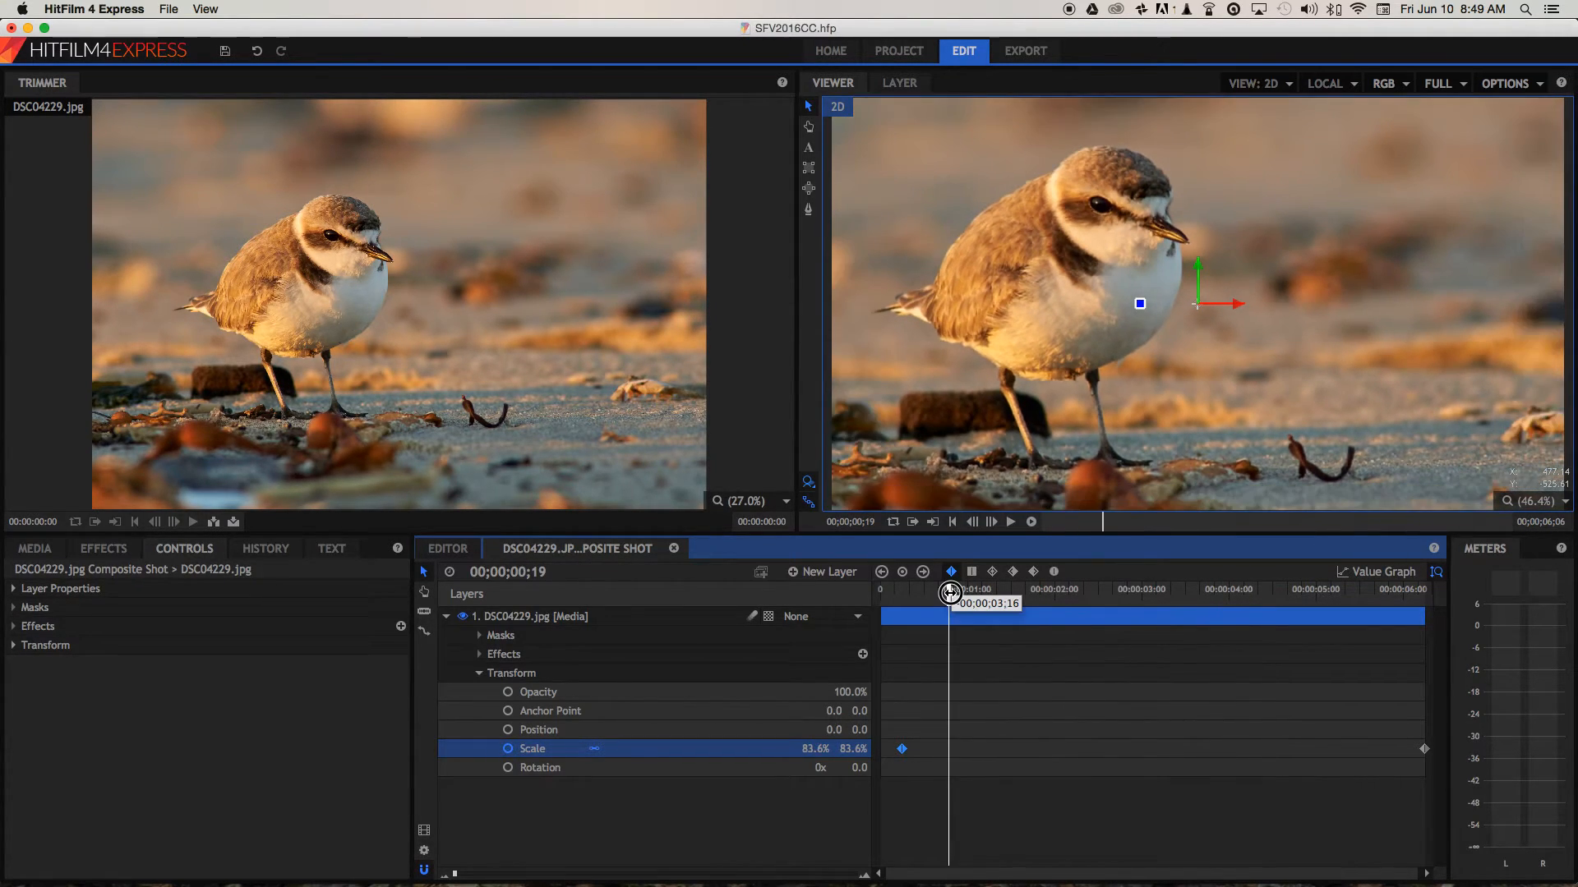
{"action": "left_click_drag", "start_coordinate": [947, 590], "coordinate": [906, 597]}
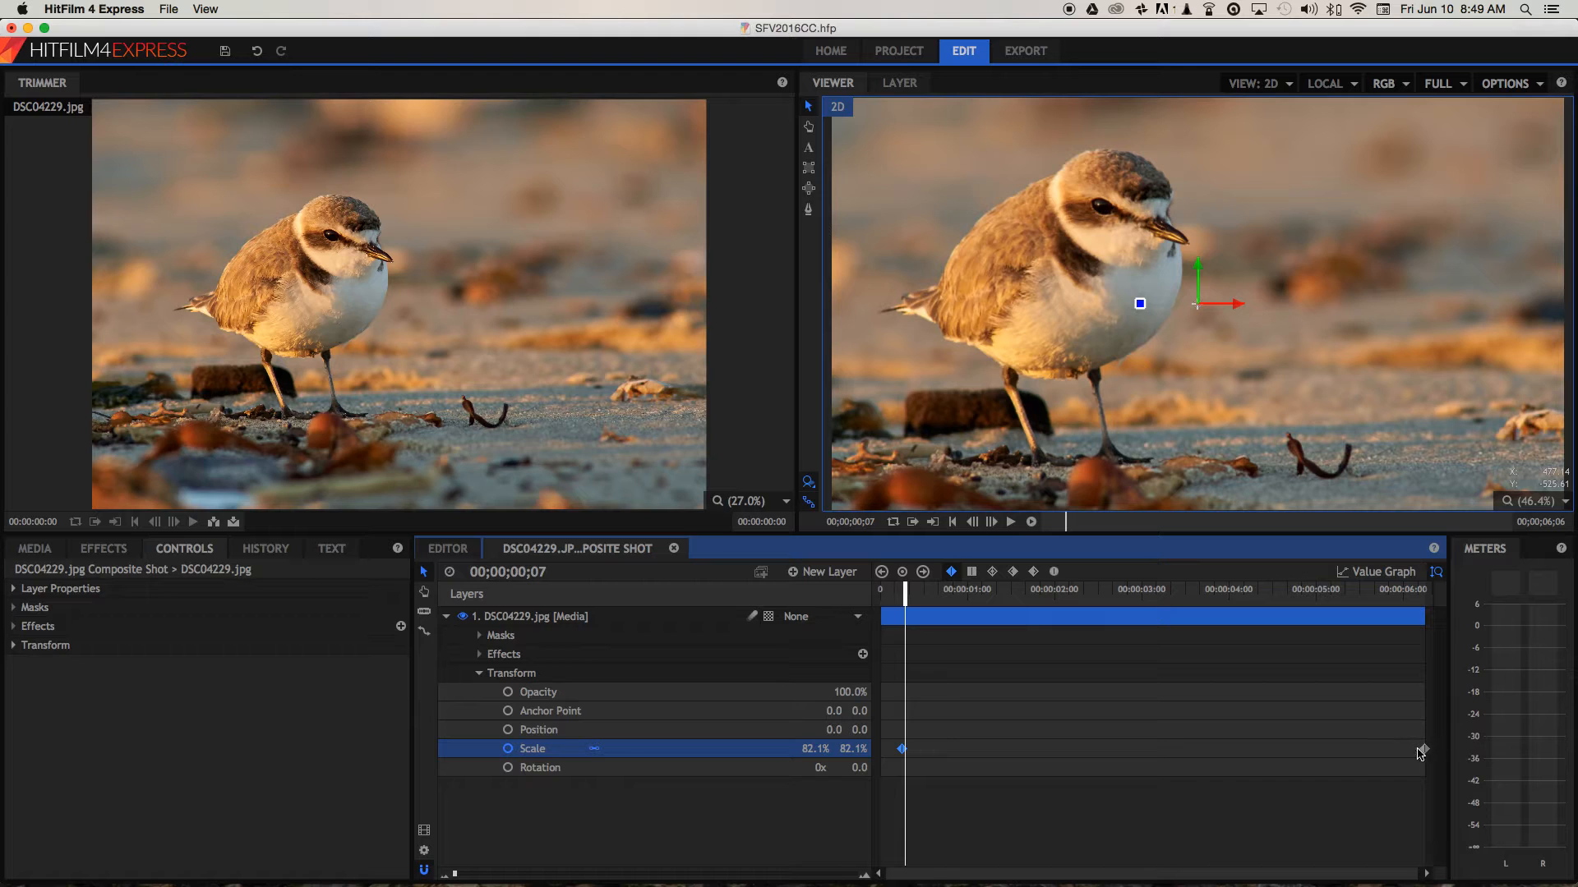
- Set the first Scale keyframe back to 70% at the layer's start and keep the last keyframe at the layer's end
{"action": "left_click_drag", "start_coordinate": [1422, 749], "coordinate": [1414, 751]}
{"action": "key", "text": "Left"}
{"action": "left_click_drag", "start_coordinate": [813, 748], "coordinate": [880, 749]}
{"action": "left_click_drag", "start_coordinate": [1397, 750], "coordinate": [1424, 749]}
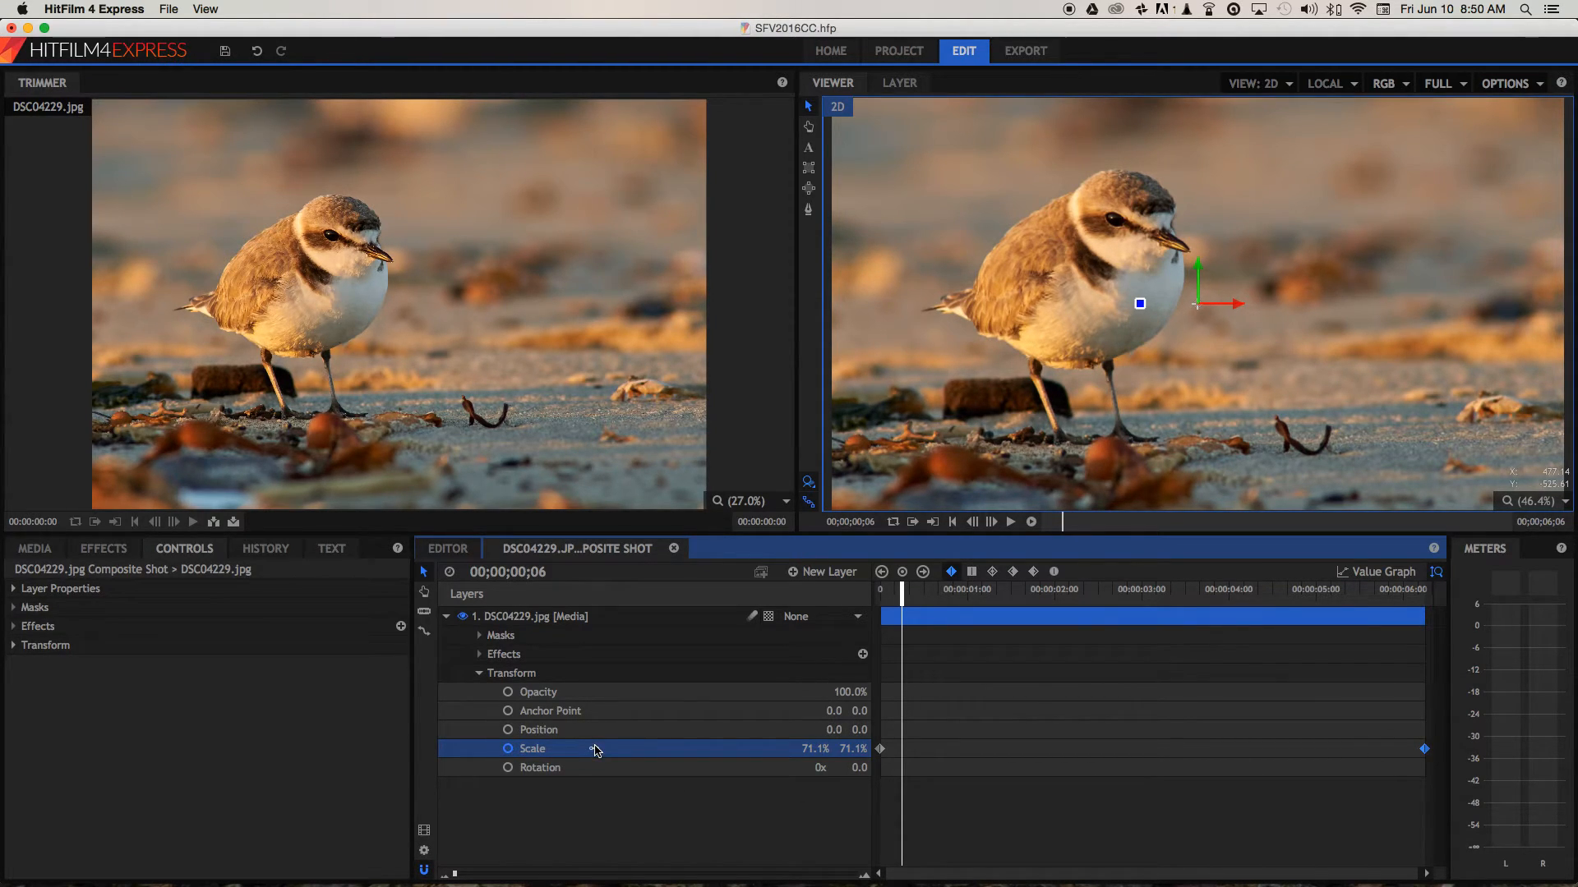
- Swap the Scale keyframes so 100% is at the layer's start and 70% at its end
{"action": "mouse_move", "coordinate": [903, 590]}
{"action": "left_mouse_down"}
{"action": "mouse_move", "coordinate": [880, 598]}
{"action": "mouse_move", "coordinate": [947, 601]}
{"action": "mouse_move", "coordinate": [880, 599]}
{"action": "left_mouse_up"}
{"action": "left_click_drag", "start_coordinate": [885, 750], "coordinate": [1215, 749]}
{"action": "left_click_drag", "start_coordinate": [1424, 750], "coordinate": [873, 750]}
{"action": "left_click_drag", "start_coordinate": [1215, 750], "coordinate": [1454, 742]}
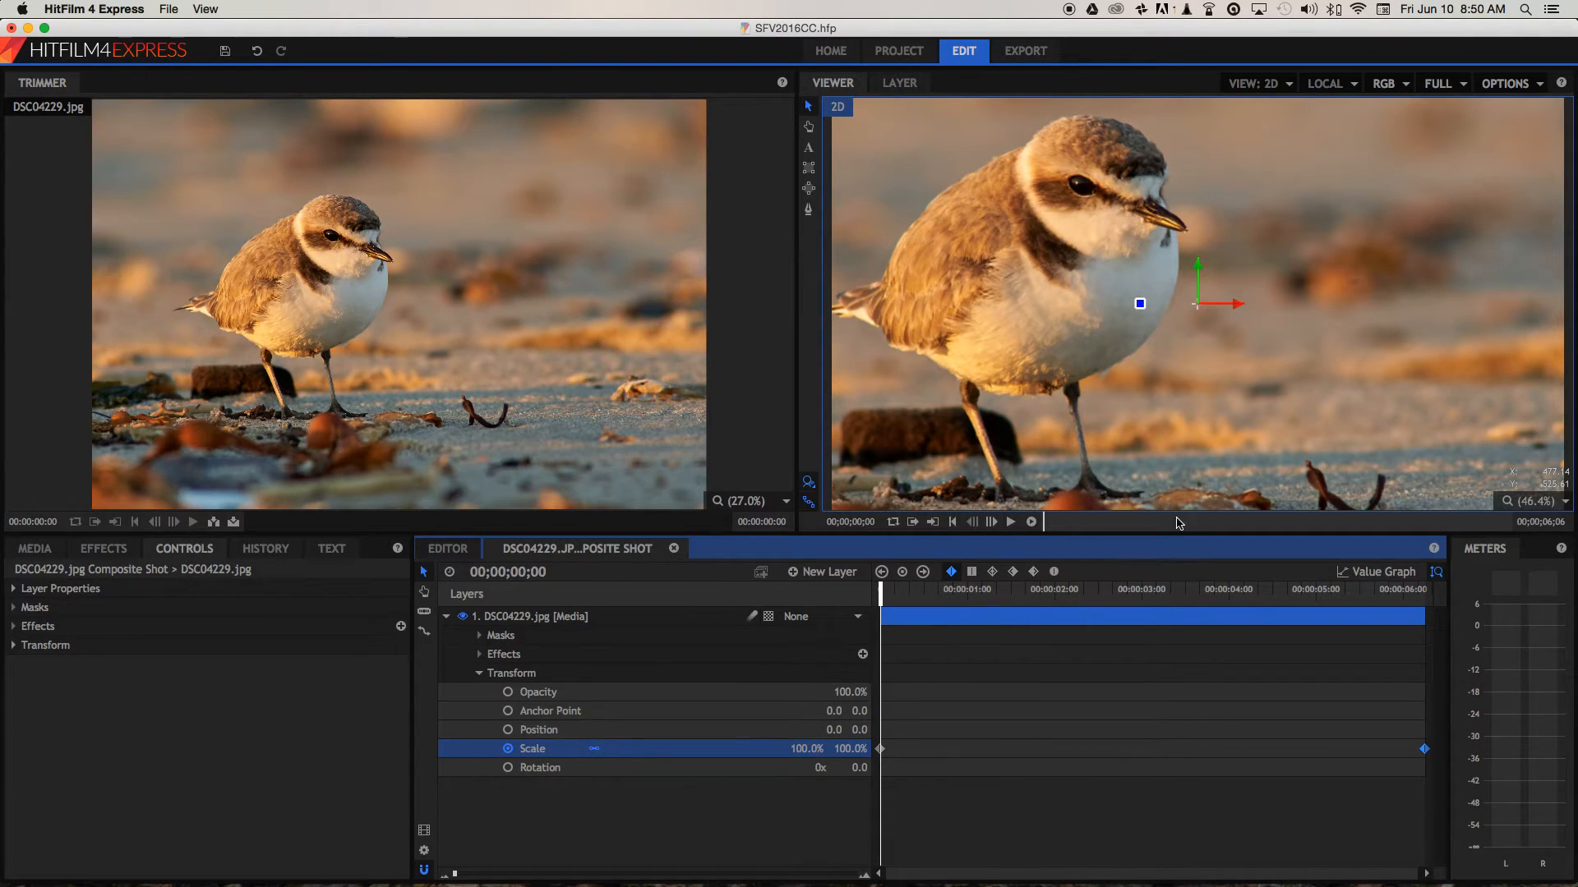
- Keyframe the layer's Position from -415, -374 at 00;00;00;00 to 0, 0 at 00;00;06;05 and play the move from the start
{"action": "left_click", "coordinate": [508, 732]}
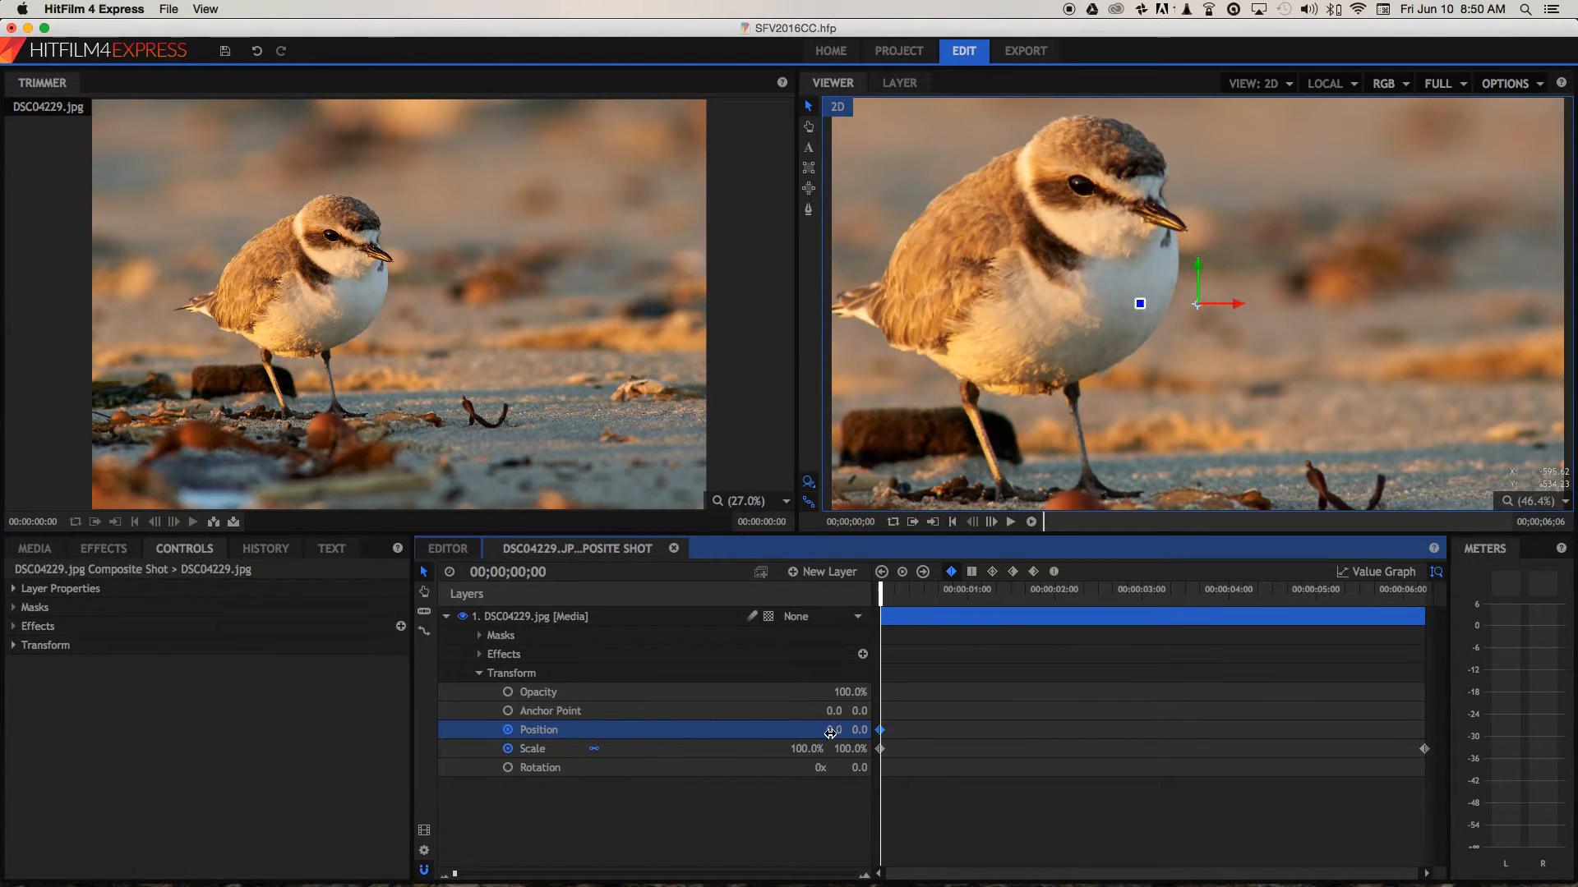
{"action": "left_click_drag", "start_coordinate": [831, 731], "coordinate": [858, 732]}
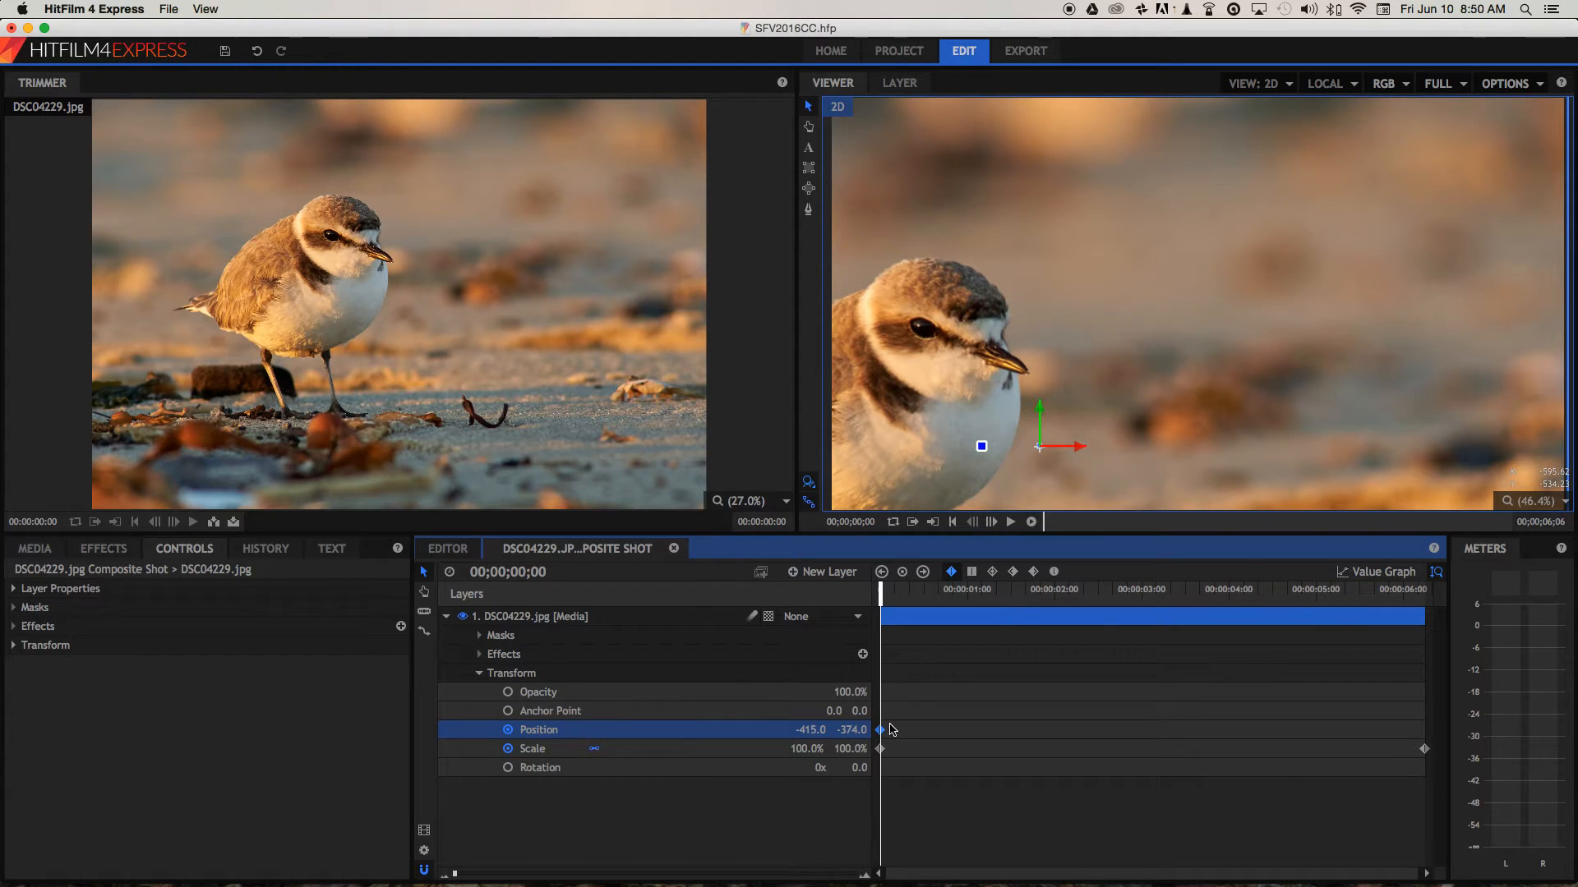
{"action": "left_click_drag", "start_coordinate": [877, 603], "coordinate": [1448, 606]}
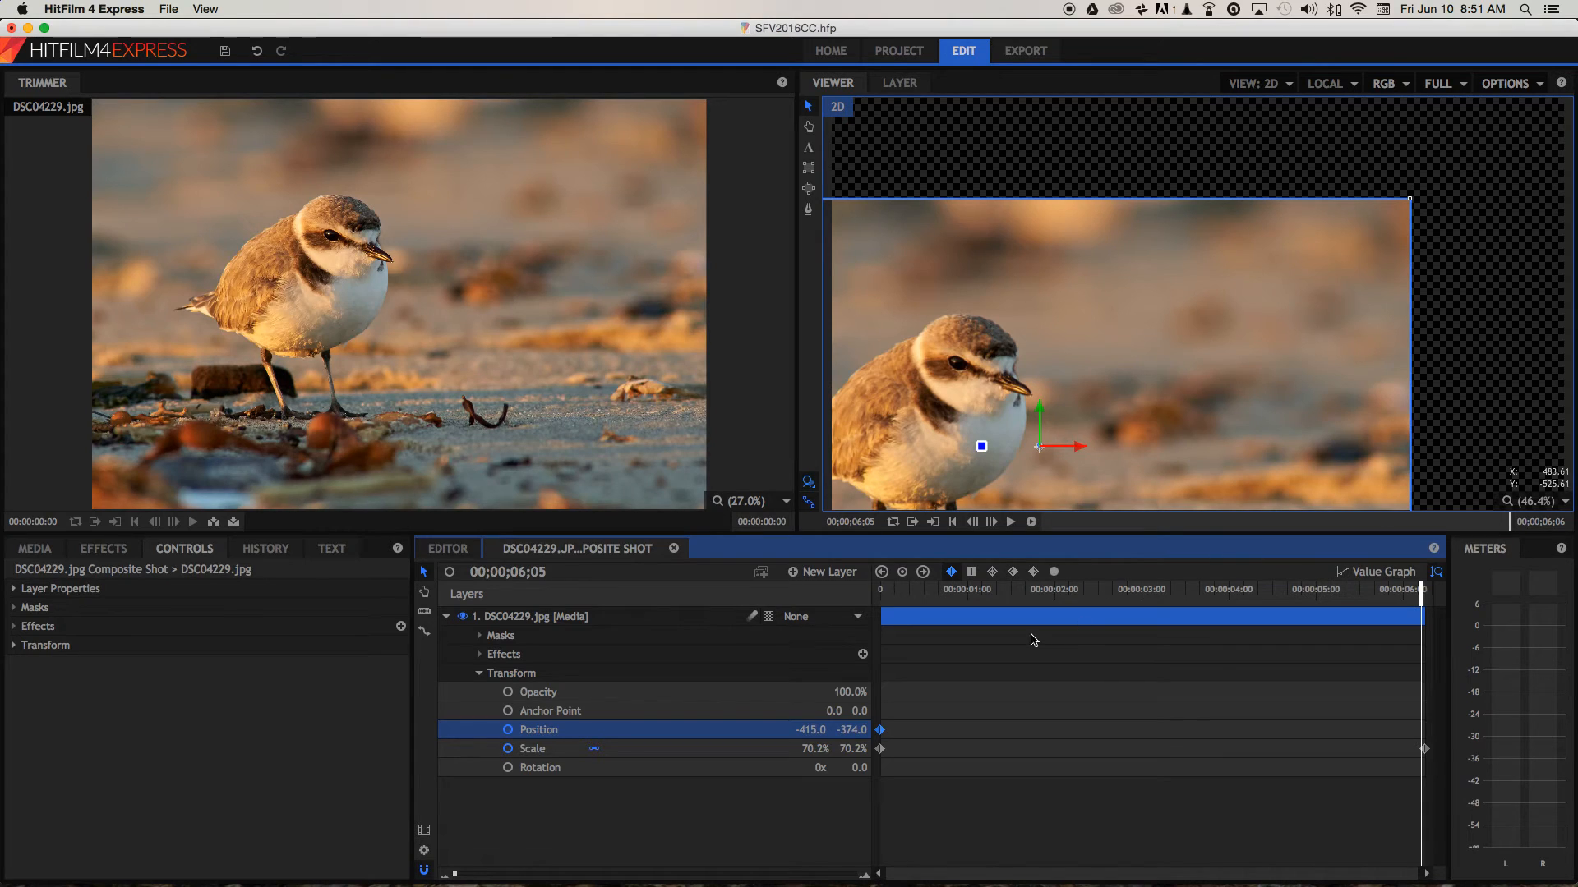
{"action": "left_click", "coordinate": [800, 730]}
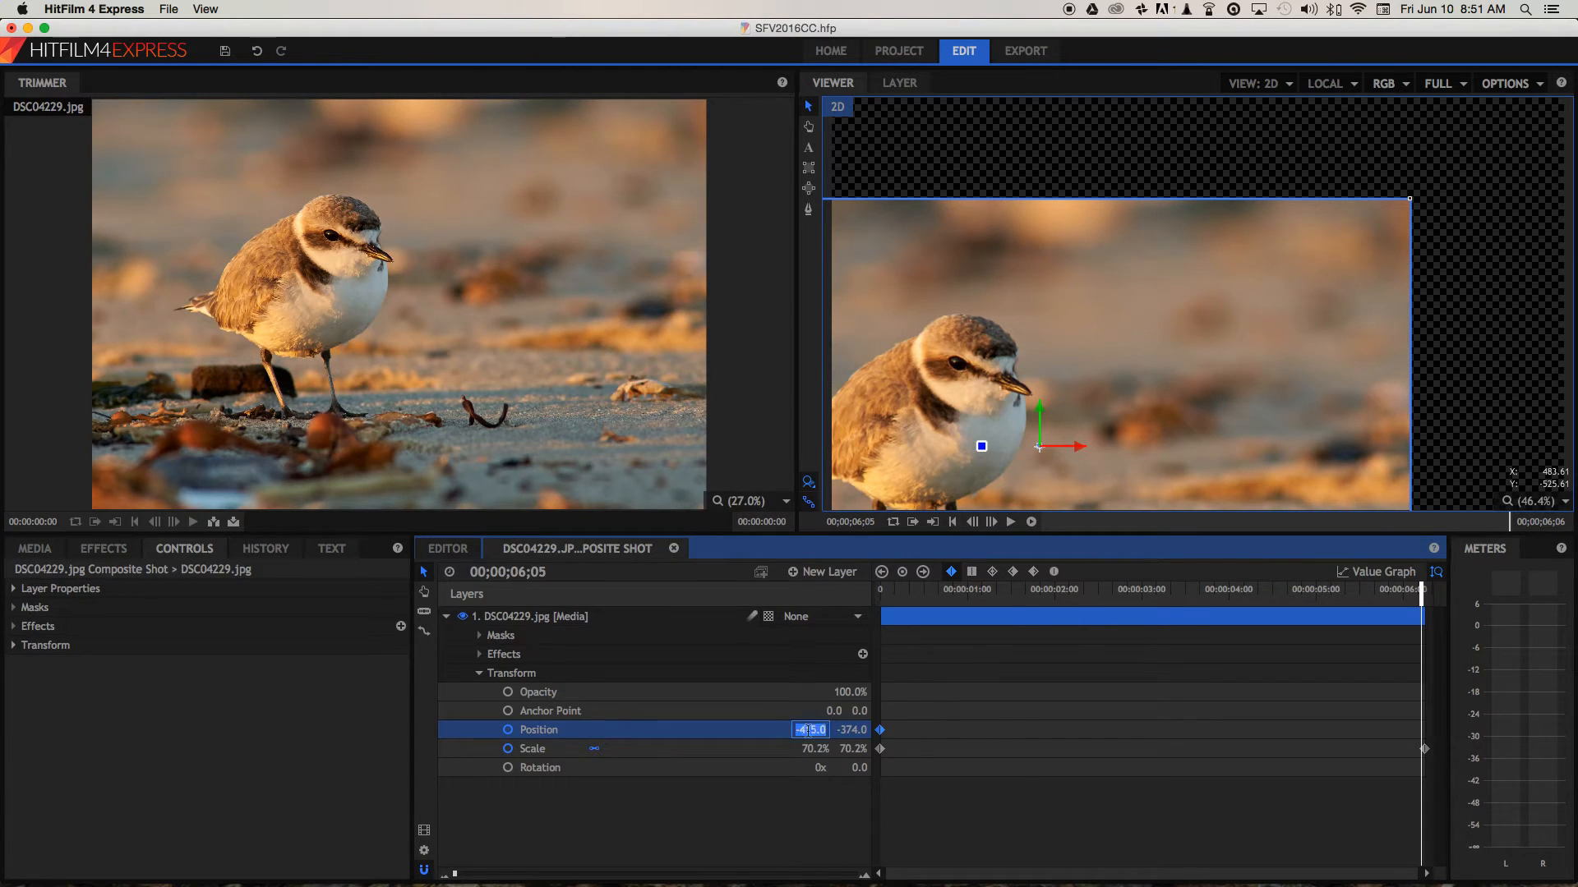
{"action": "type", "text": "0"}
{"action": "left_click", "coordinate": [853, 730]}
{"action": "key", "text": "Return"}
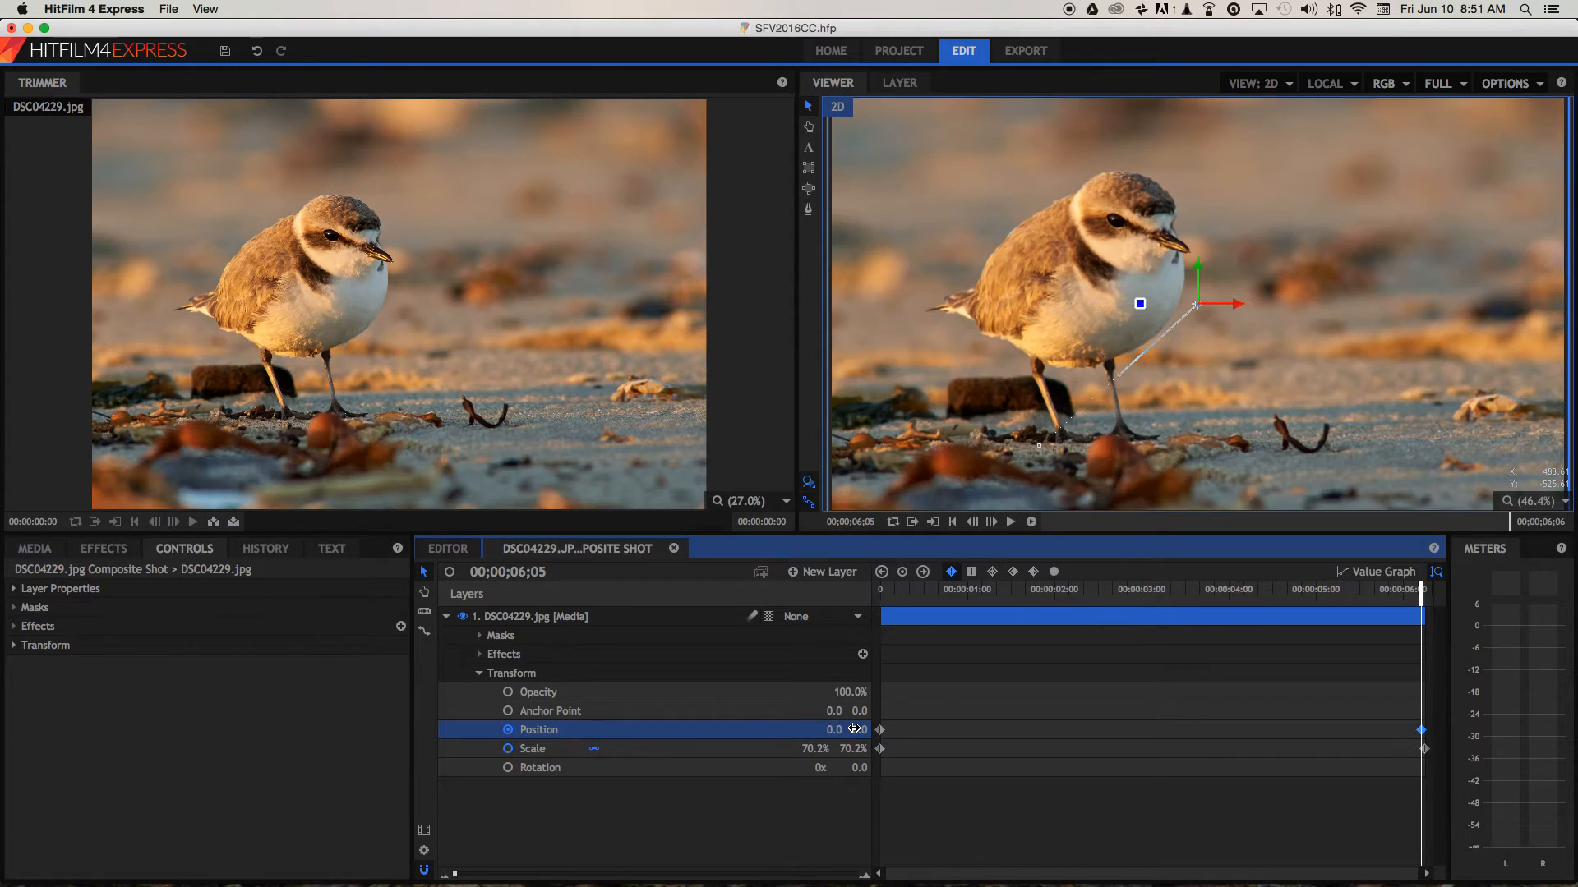
{"action": "left_click_drag", "start_coordinate": [1420, 598], "coordinate": [776, 617]}
{"action": "key", "text": "space"}
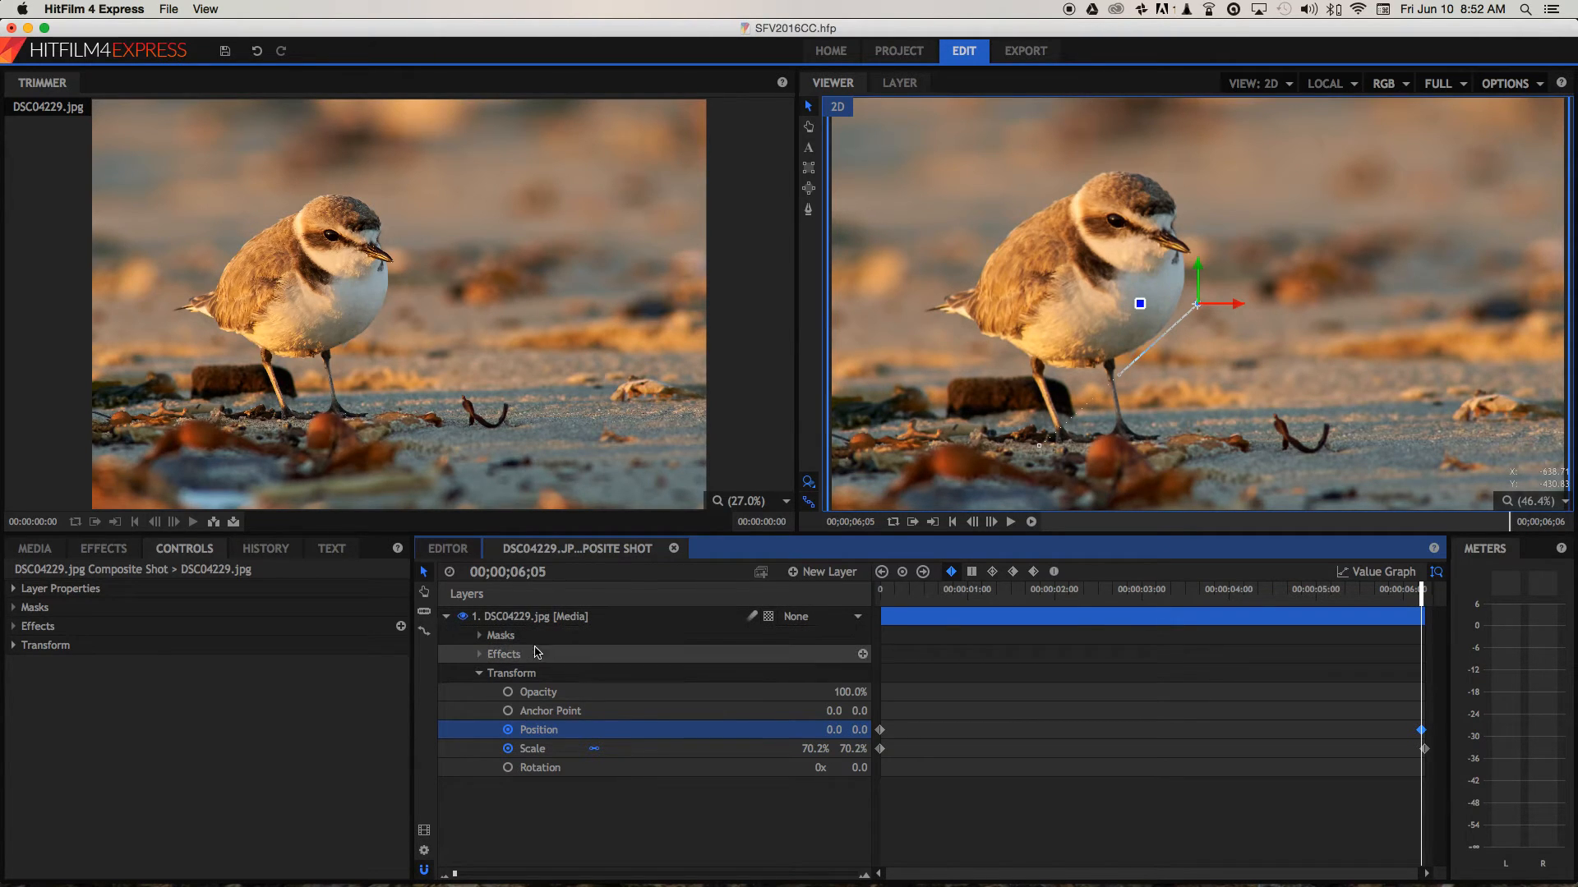
- Apply the Blur effect from the Blurs category to the DSC04229.jpg layer
{"action": "left_click", "coordinate": [104, 548]}
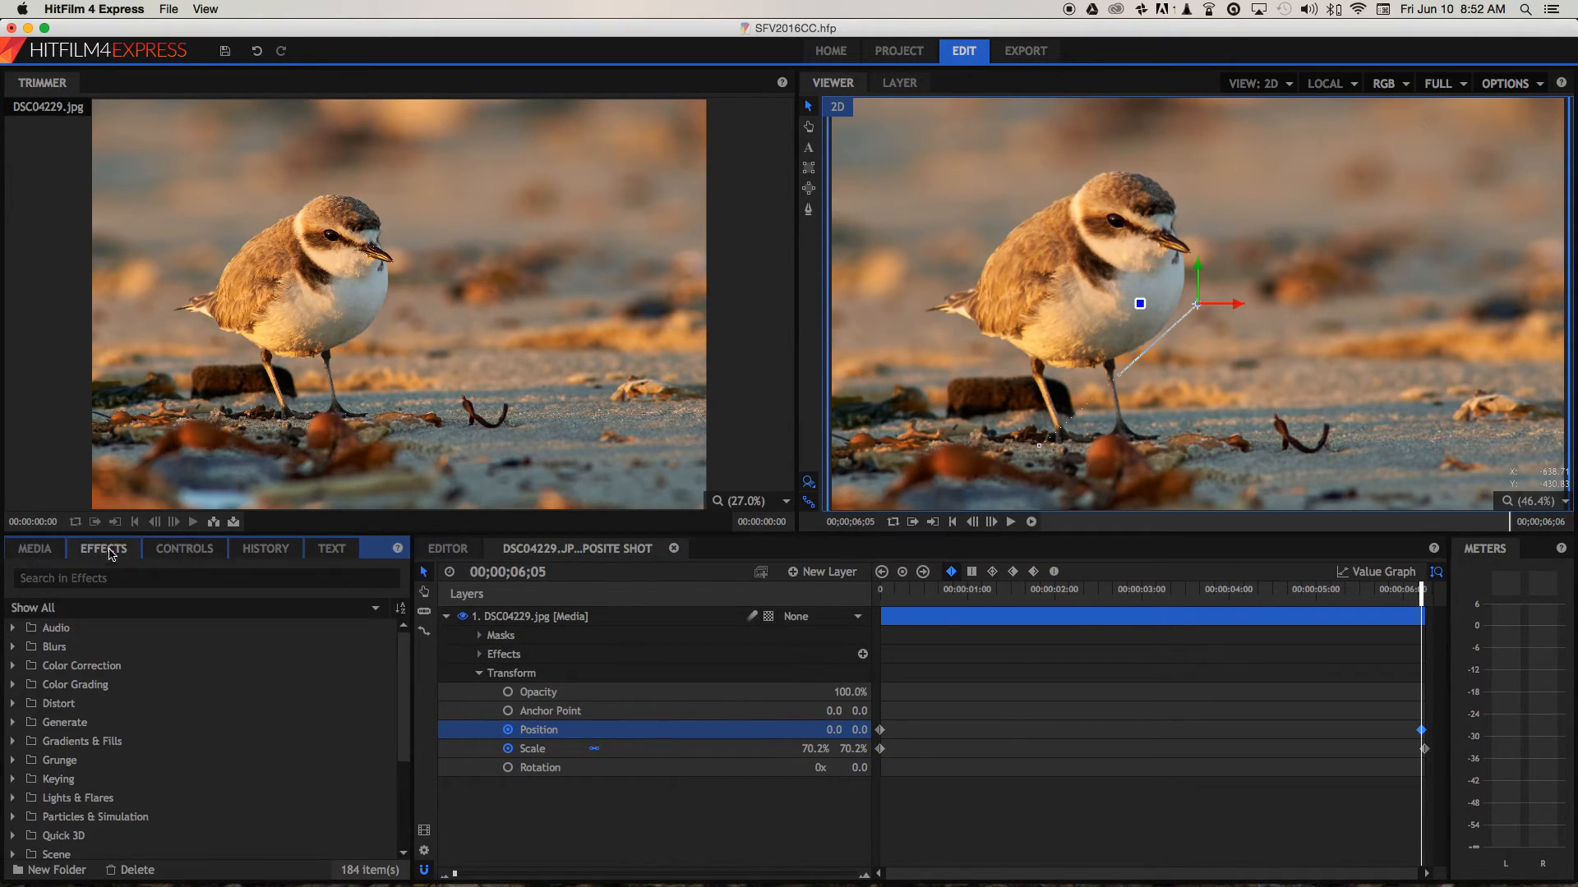
{"action": "left_click", "coordinate": [12, 647]}
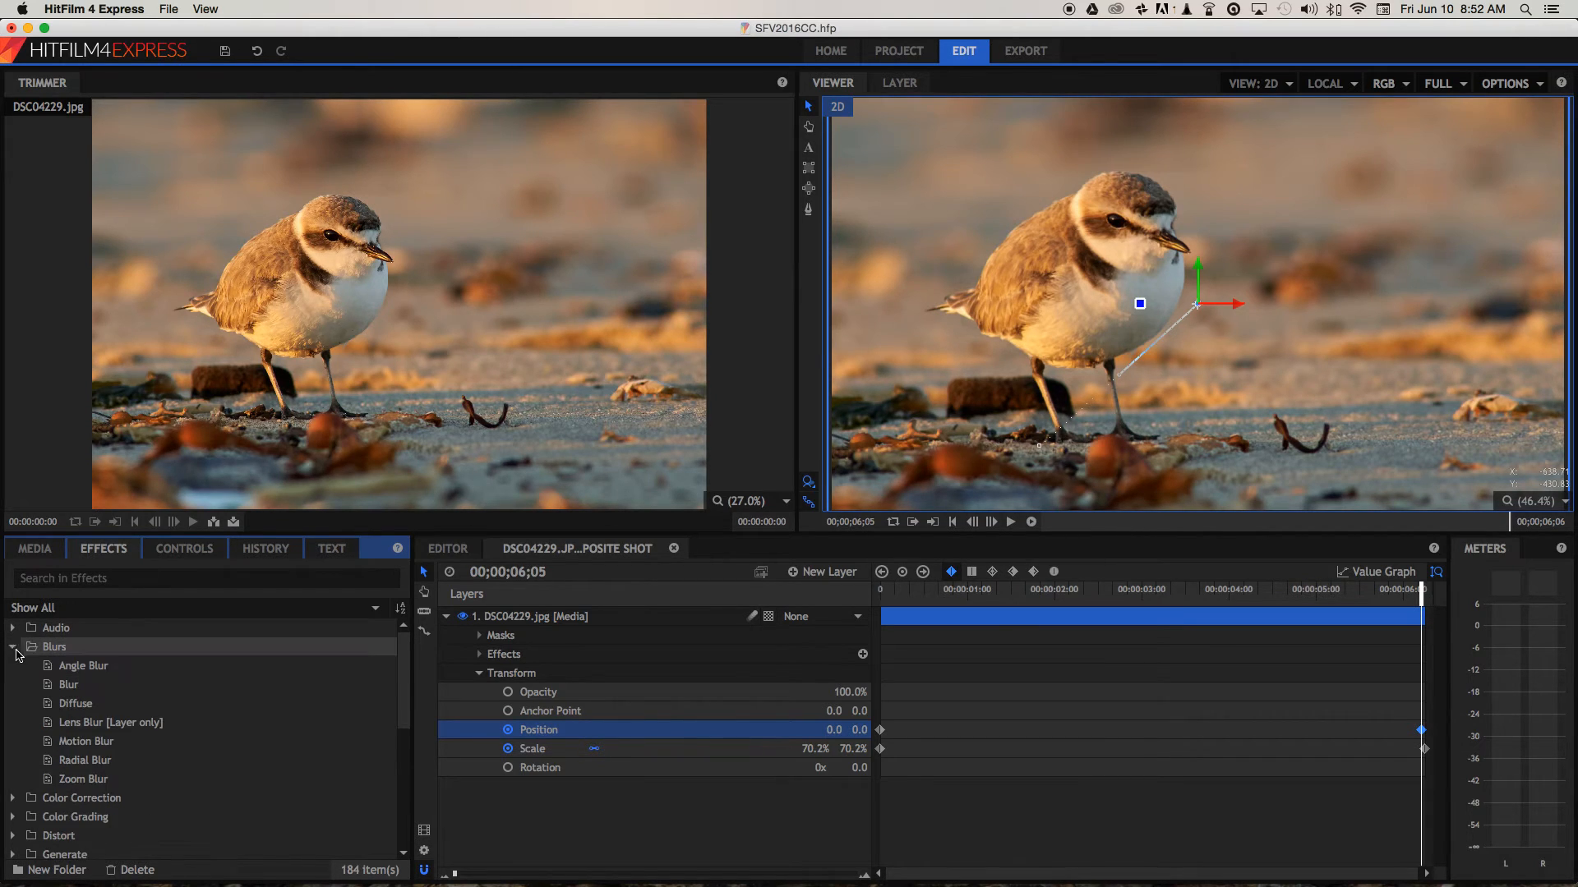
{"action": "left_click_drag", "start_coordinate": [67, 684], "coordinate": [531, 617]}
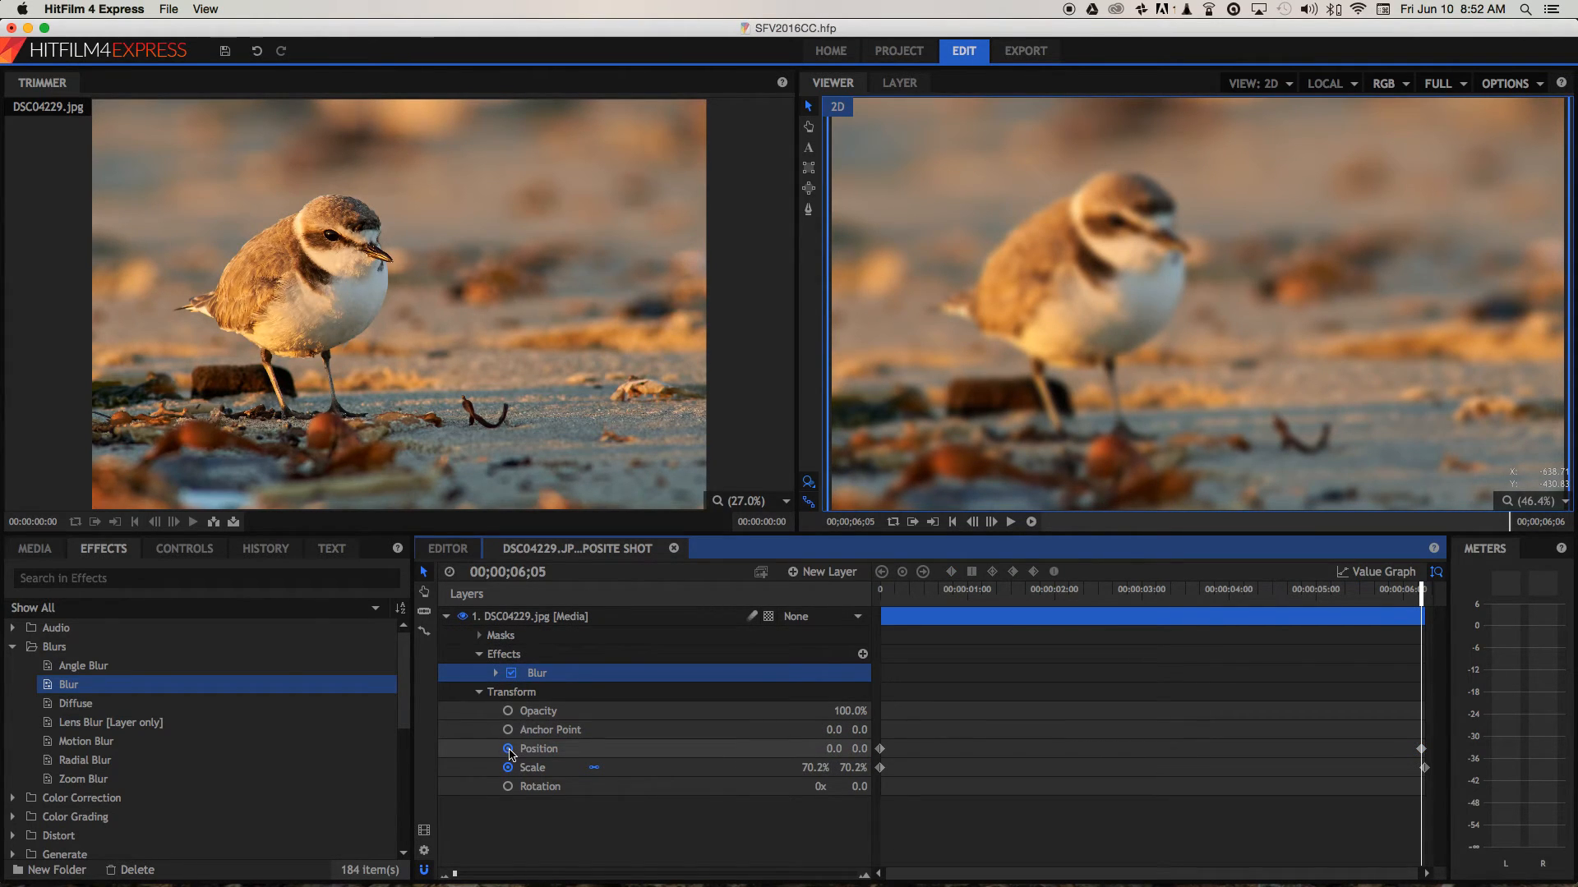
- Turn off keyframing for the layer's Position and Scale and move the playhead to 00;00;00;22
{"action": "left_click", "coordinate": [509, 750]}
{"action": "left_click", "coordinate": [507, 768]}
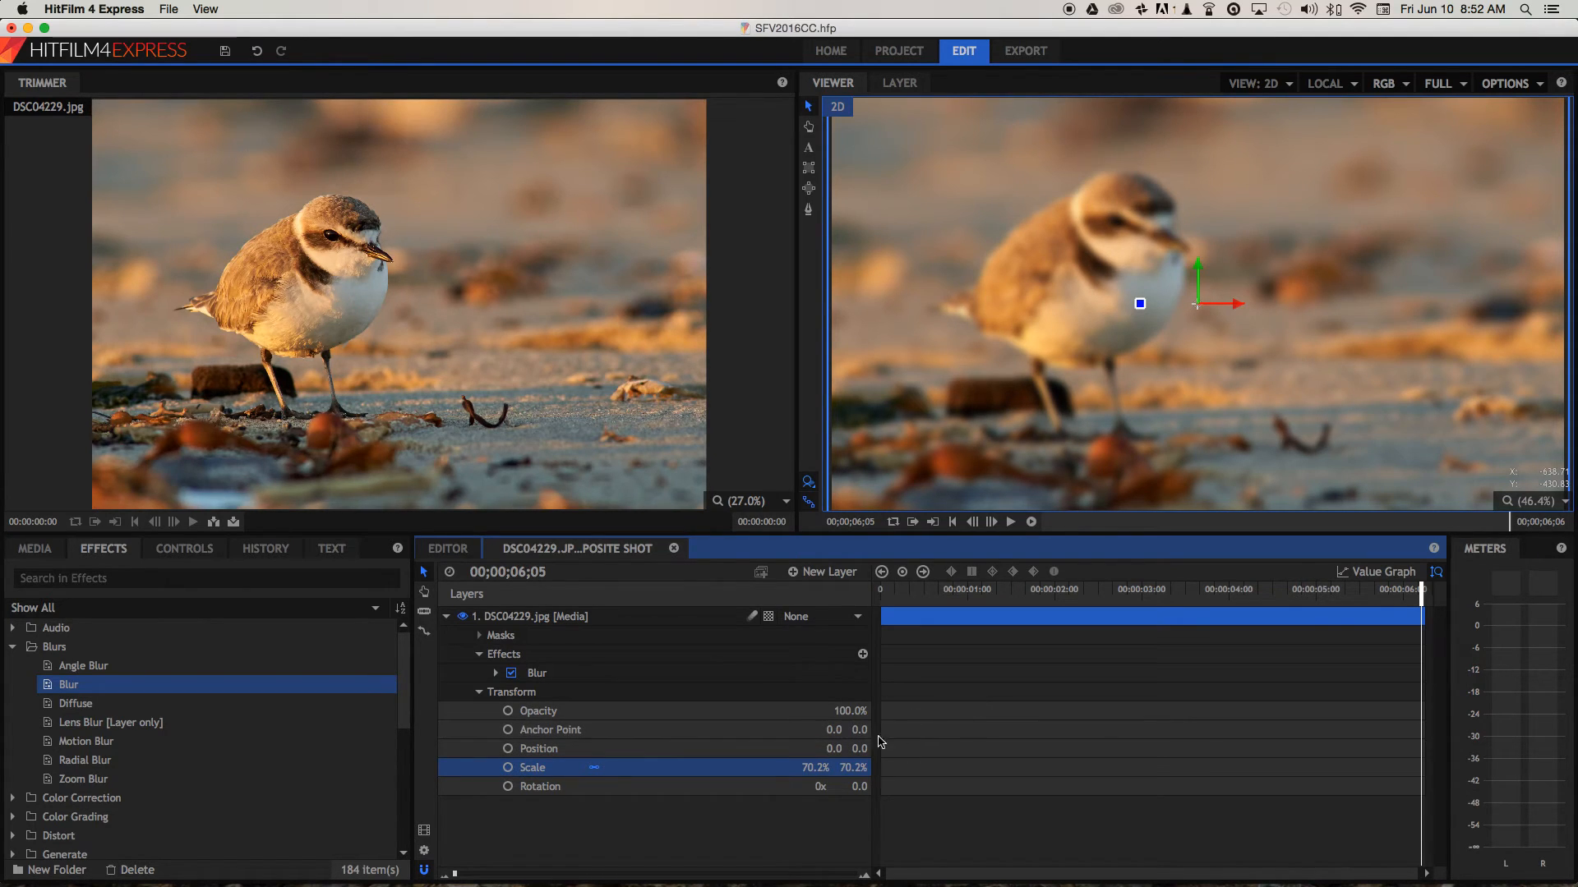
{"action": "left_click_drag", "start_coordinate": [994, 594], "coordinate": [960, 593]}
{"action": "left_click", "coordinate": [582, 693]}
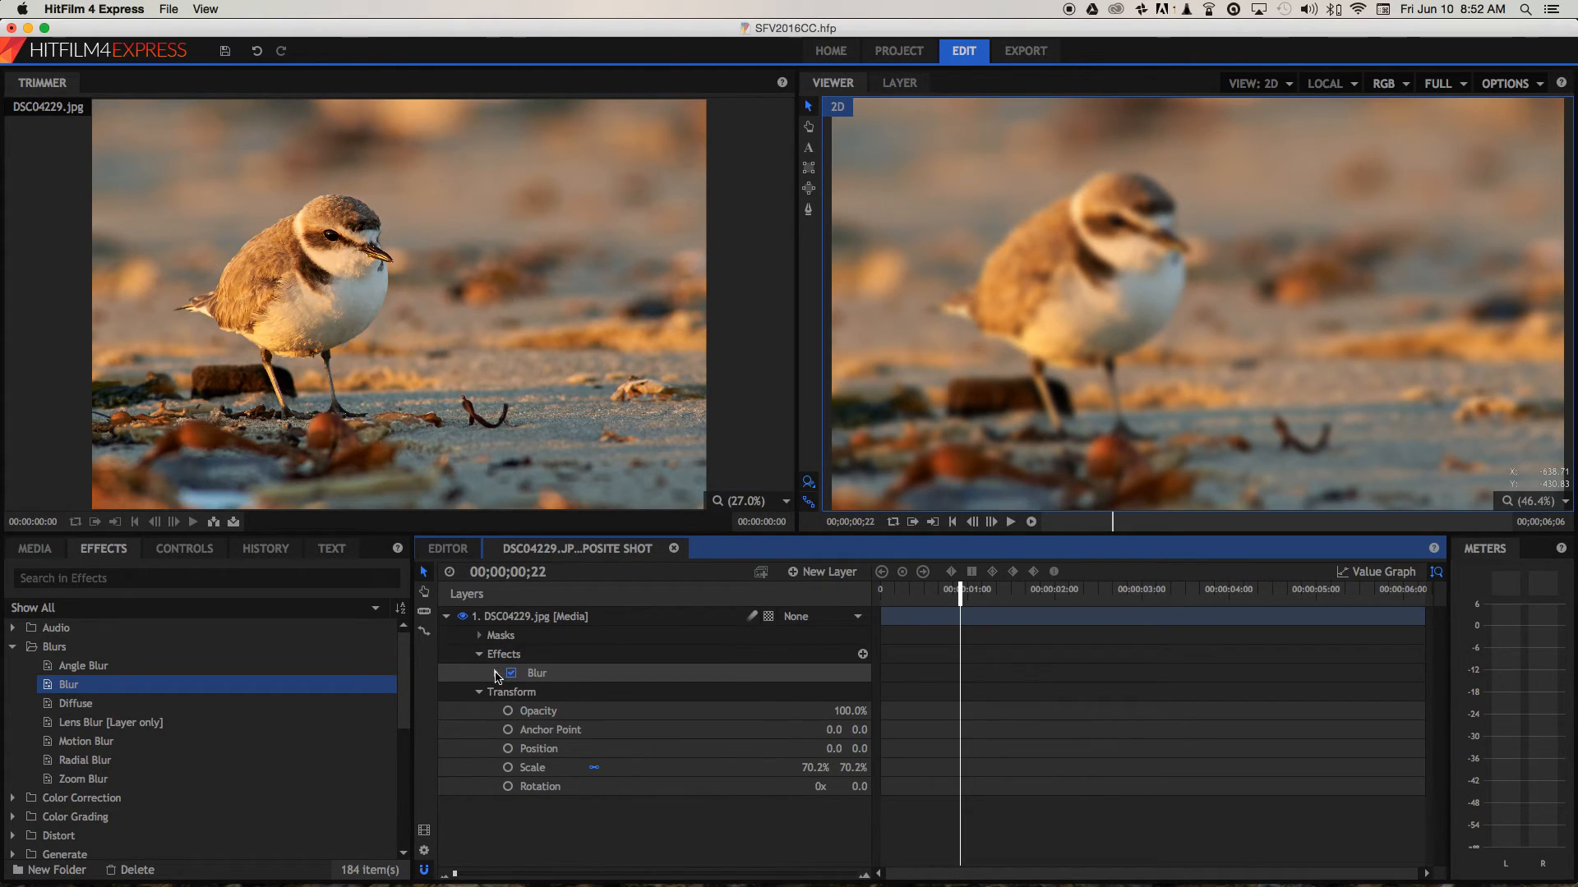
- Keyframe the Blur effect's Radius from 147 px at 00;00;00;00 to 0 px at 00;00;00;18
{"action": "left_click", "coordinate": [496, 674]}
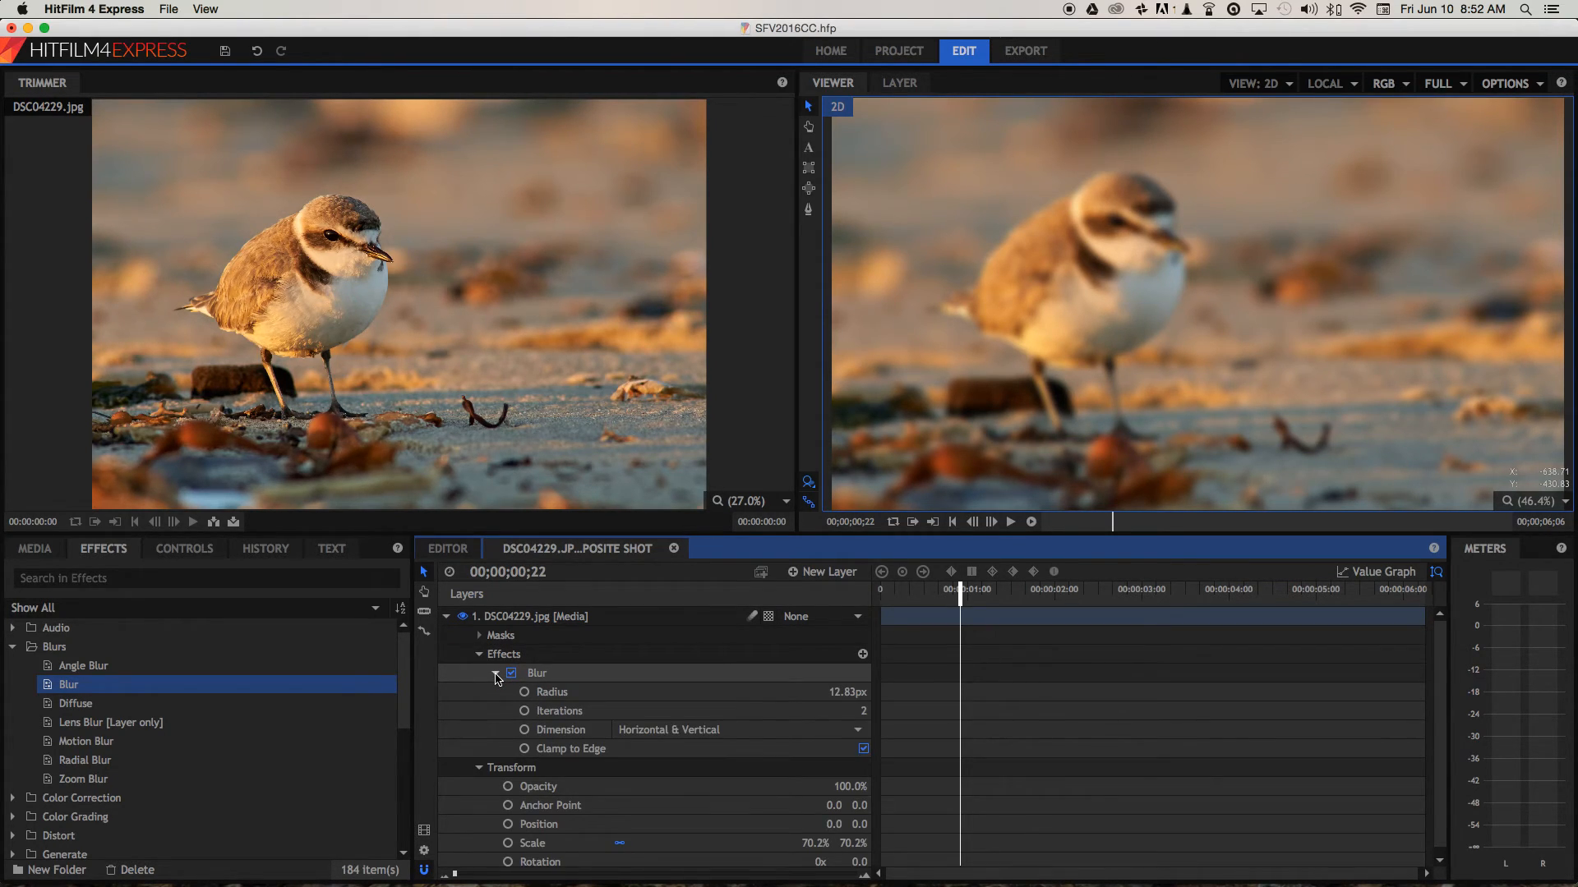
{"action": "left_click_drag", "start_coordinate": [846, 695], "coordinate": [847, 696]}
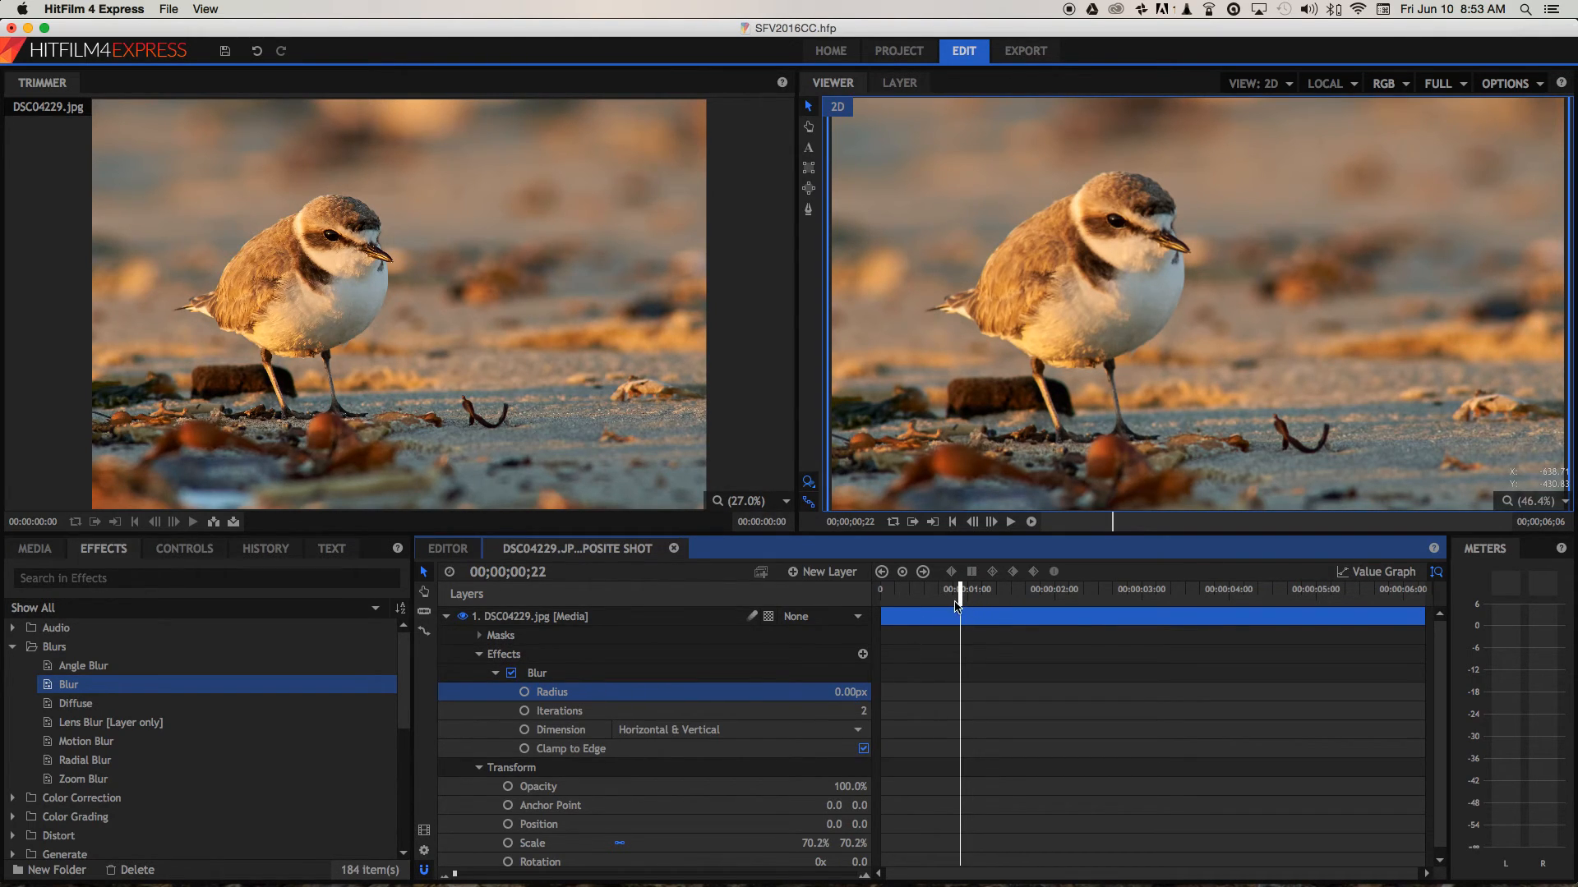
{"action": "left_click_drag", "start_coordinate": [958, 598], "coordinate": [879, 599]}
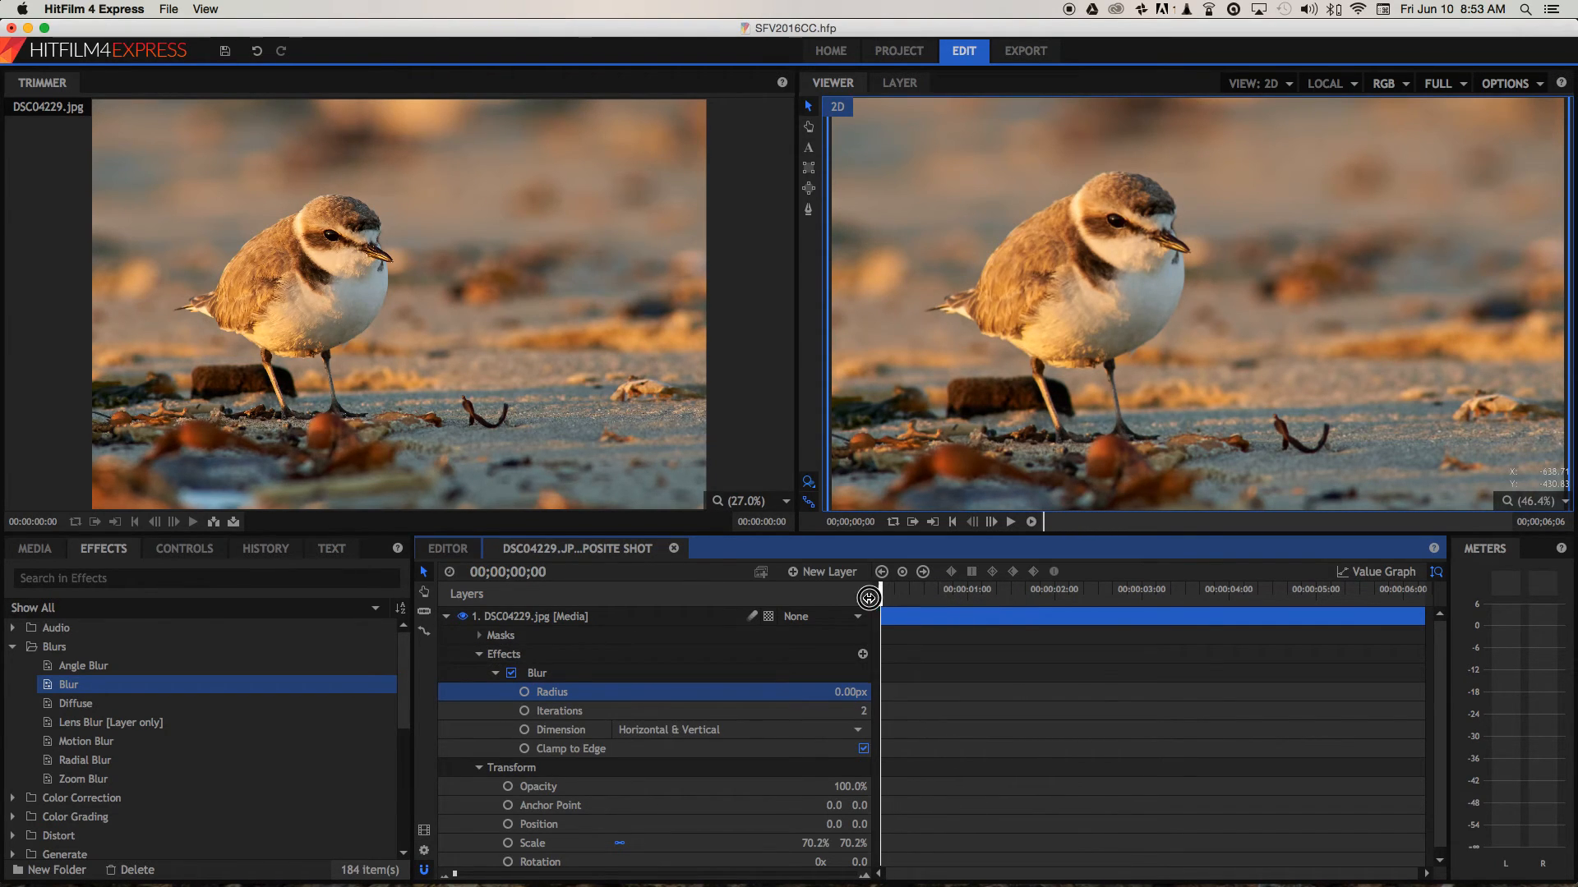
{"action": "left_click_drag", "start_coordinate": [846, 692], "coordinate": [845, 691]}
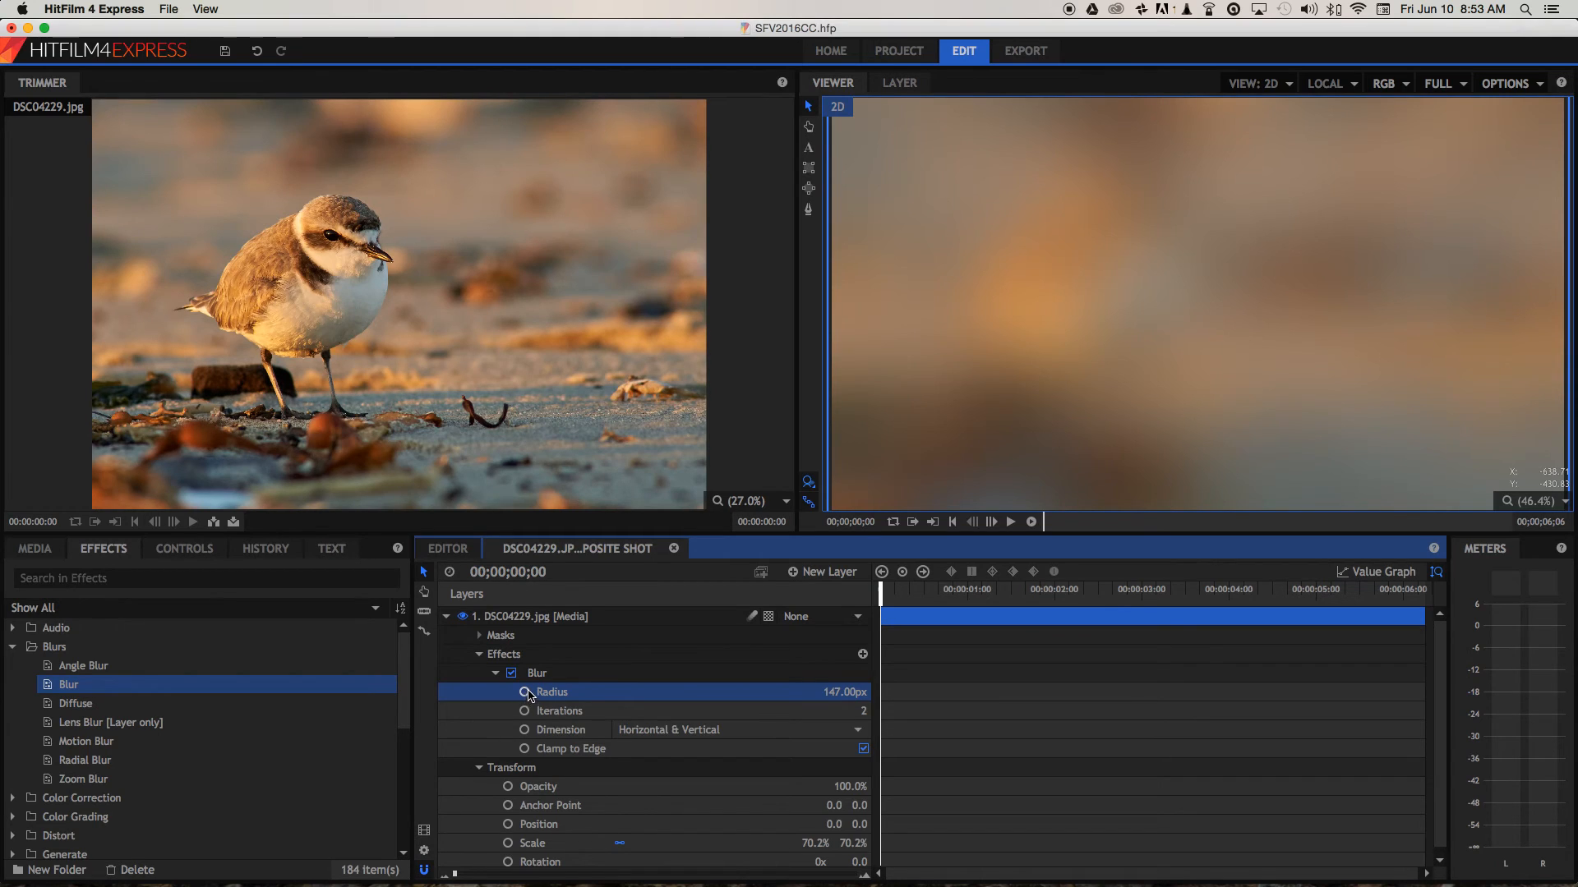
{"action": "left_click", "coordinate": [525, 698]}
{"action": "left_click_drag", "start_coordinate": [881, 593], "coordinate": [945, 592]}
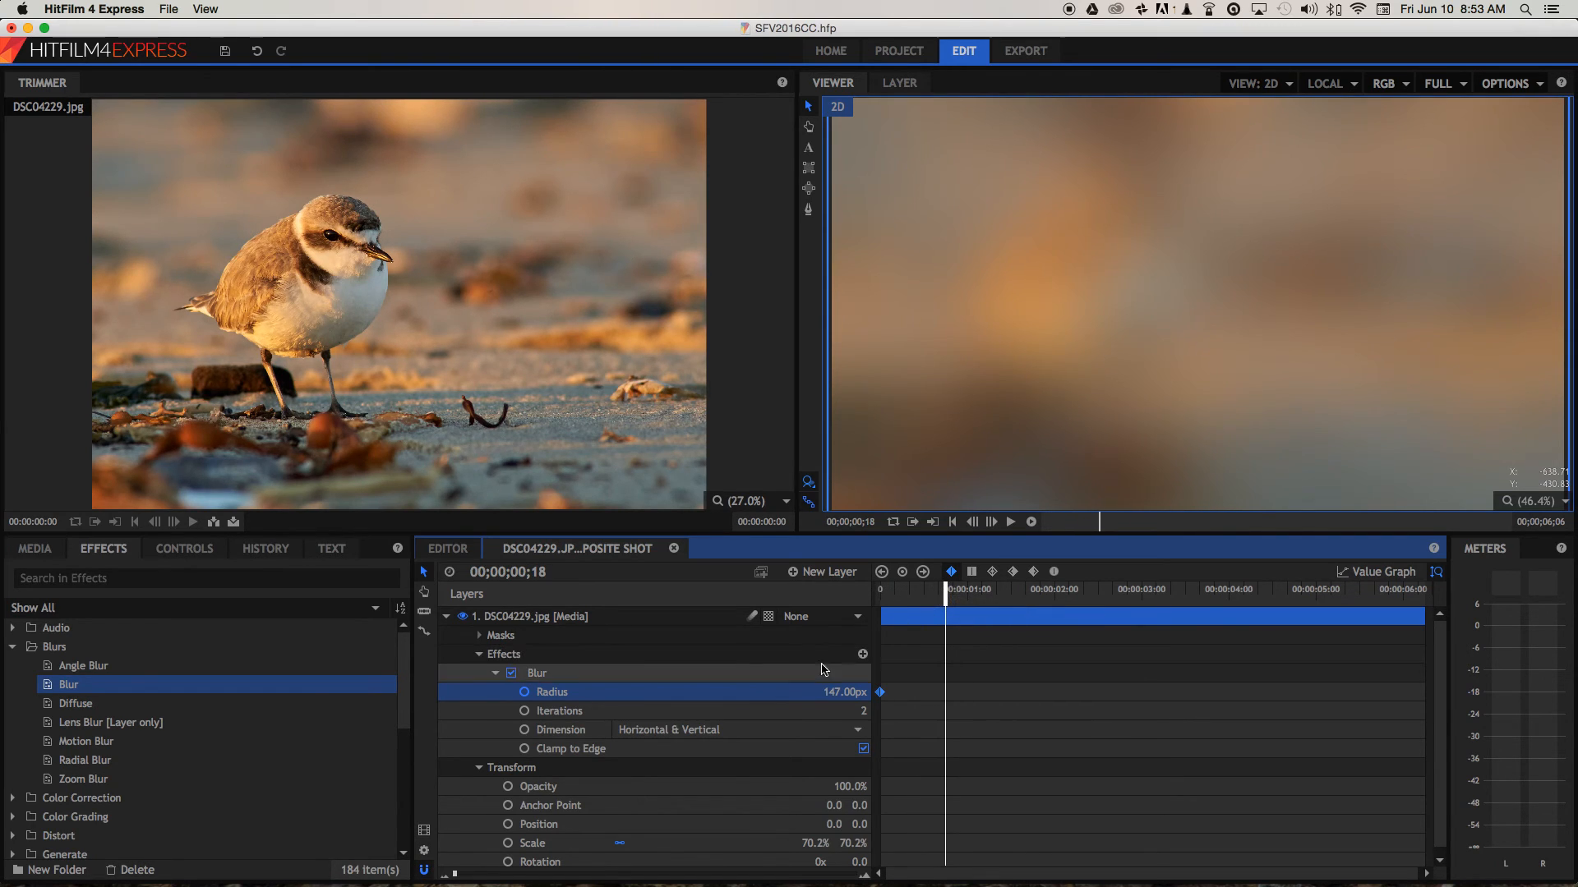
{"action": "left_click_drag", "start_coordinate": [849, 692], "coordinate": [846, 692]}
- Play the blur animation from the start and scrub back to 00;00;01;01
{"action": "left_click_drag", "start_coordinate": [945, 590], "coordinate": [869, 593]}
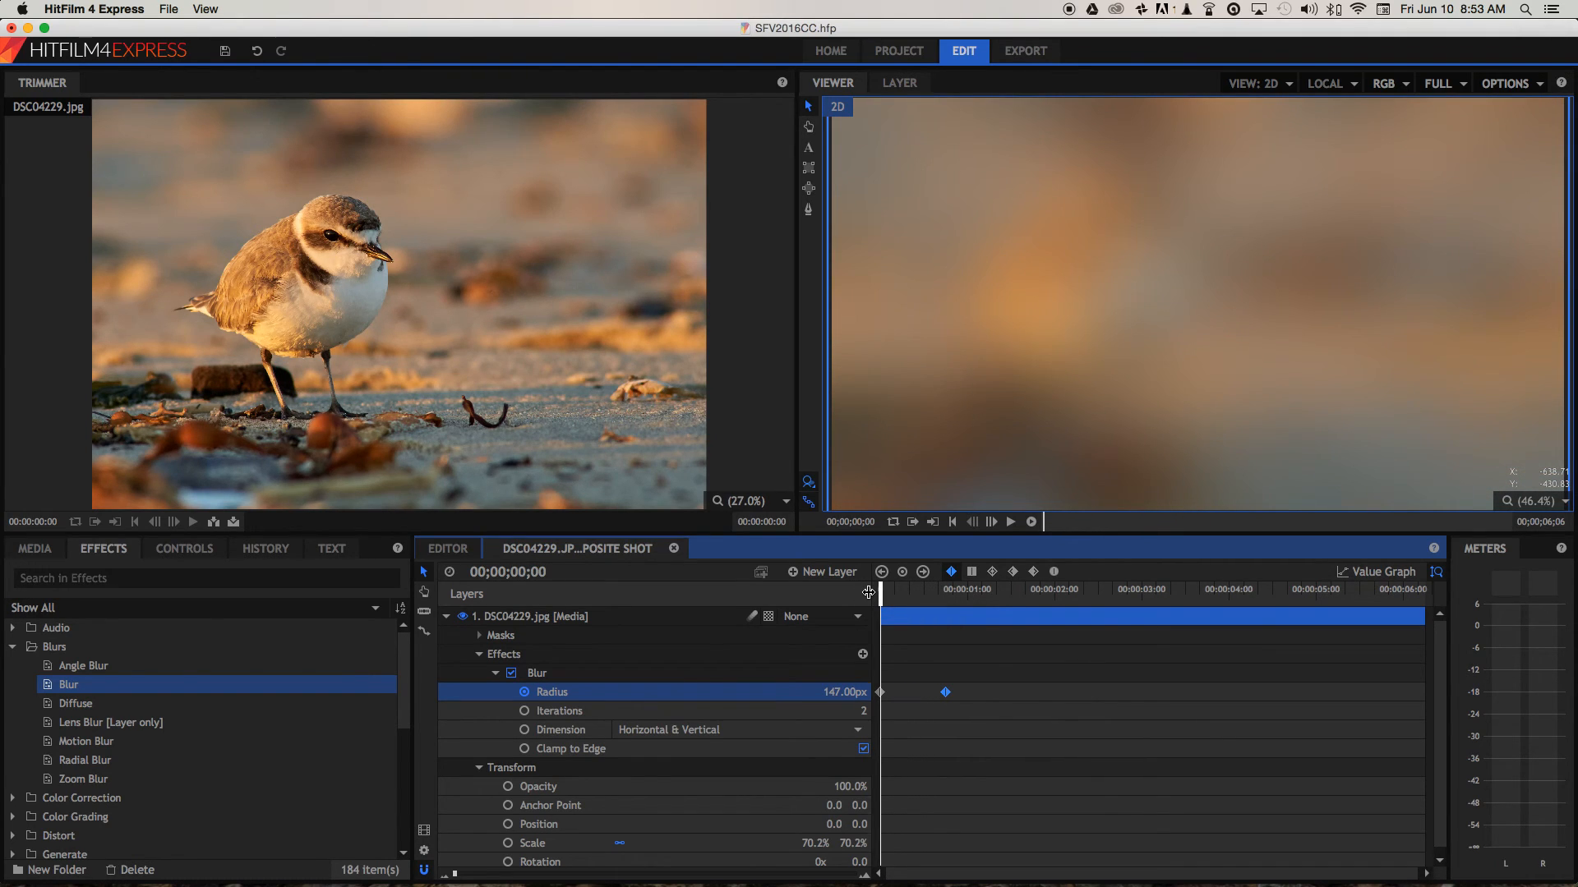
{"action": "key", "text": "space"}
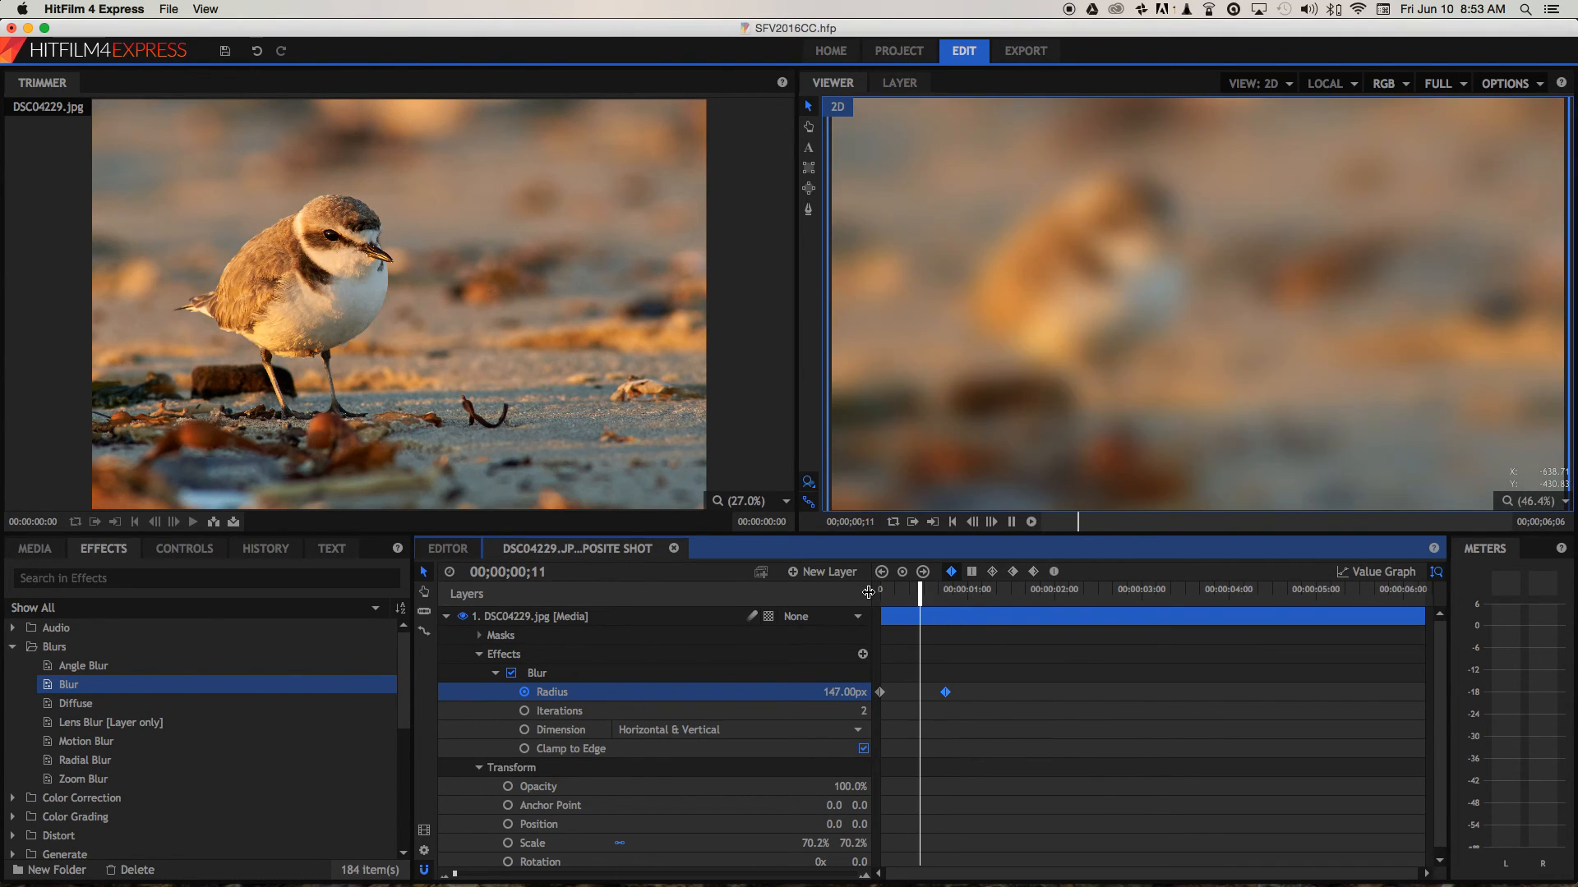
{"action": "key", "text": "space"}
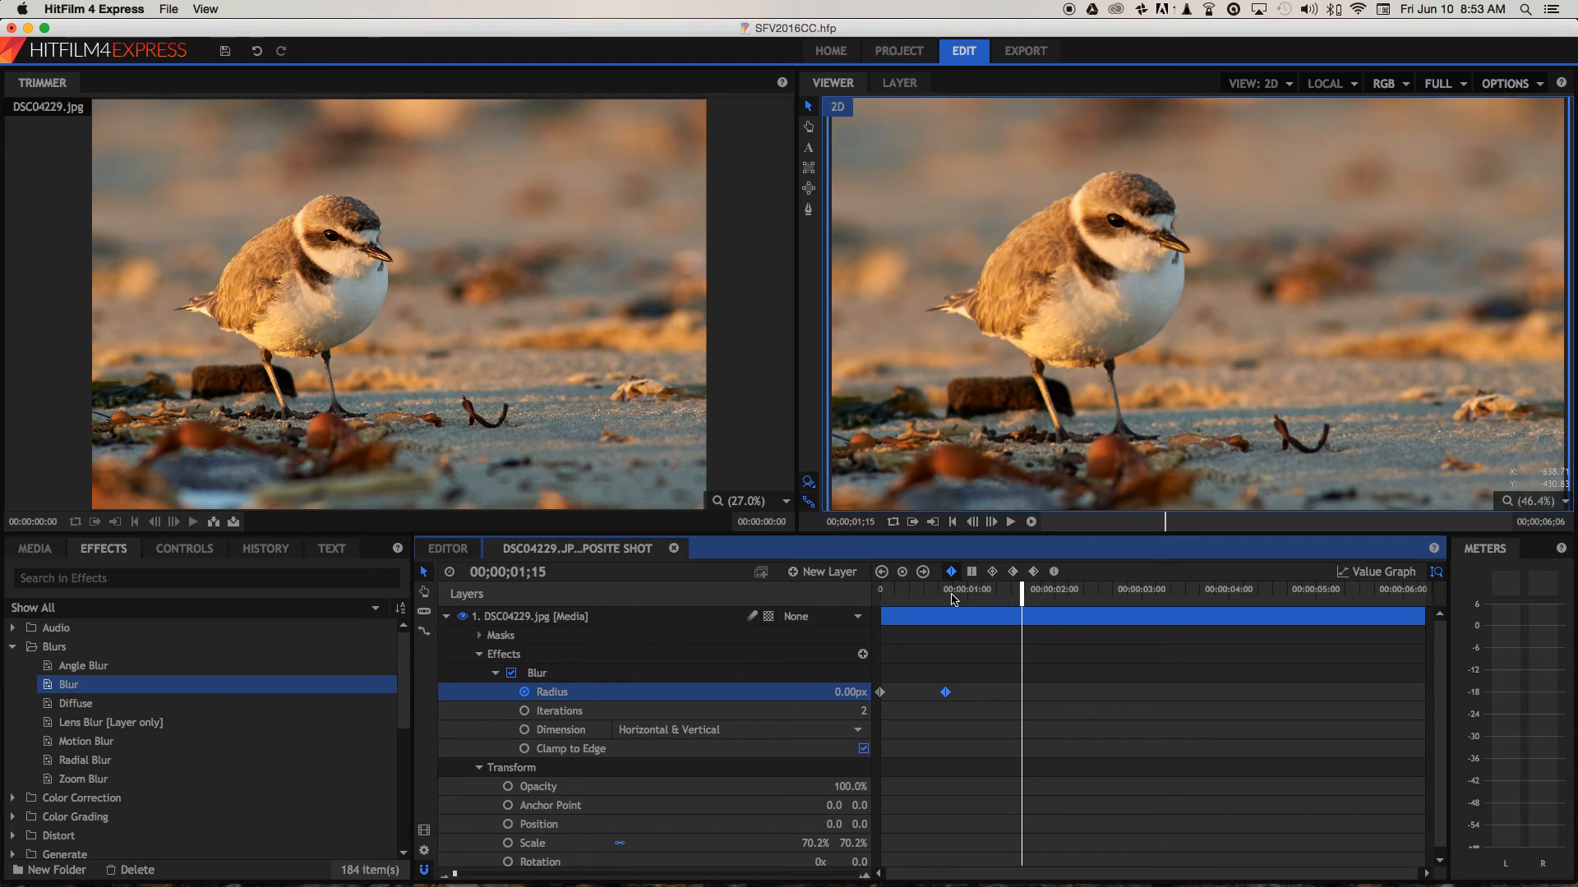
{"action": "left_click_drag", "start_coordinate": [1019, 597], "coordinate": [971, 603]}
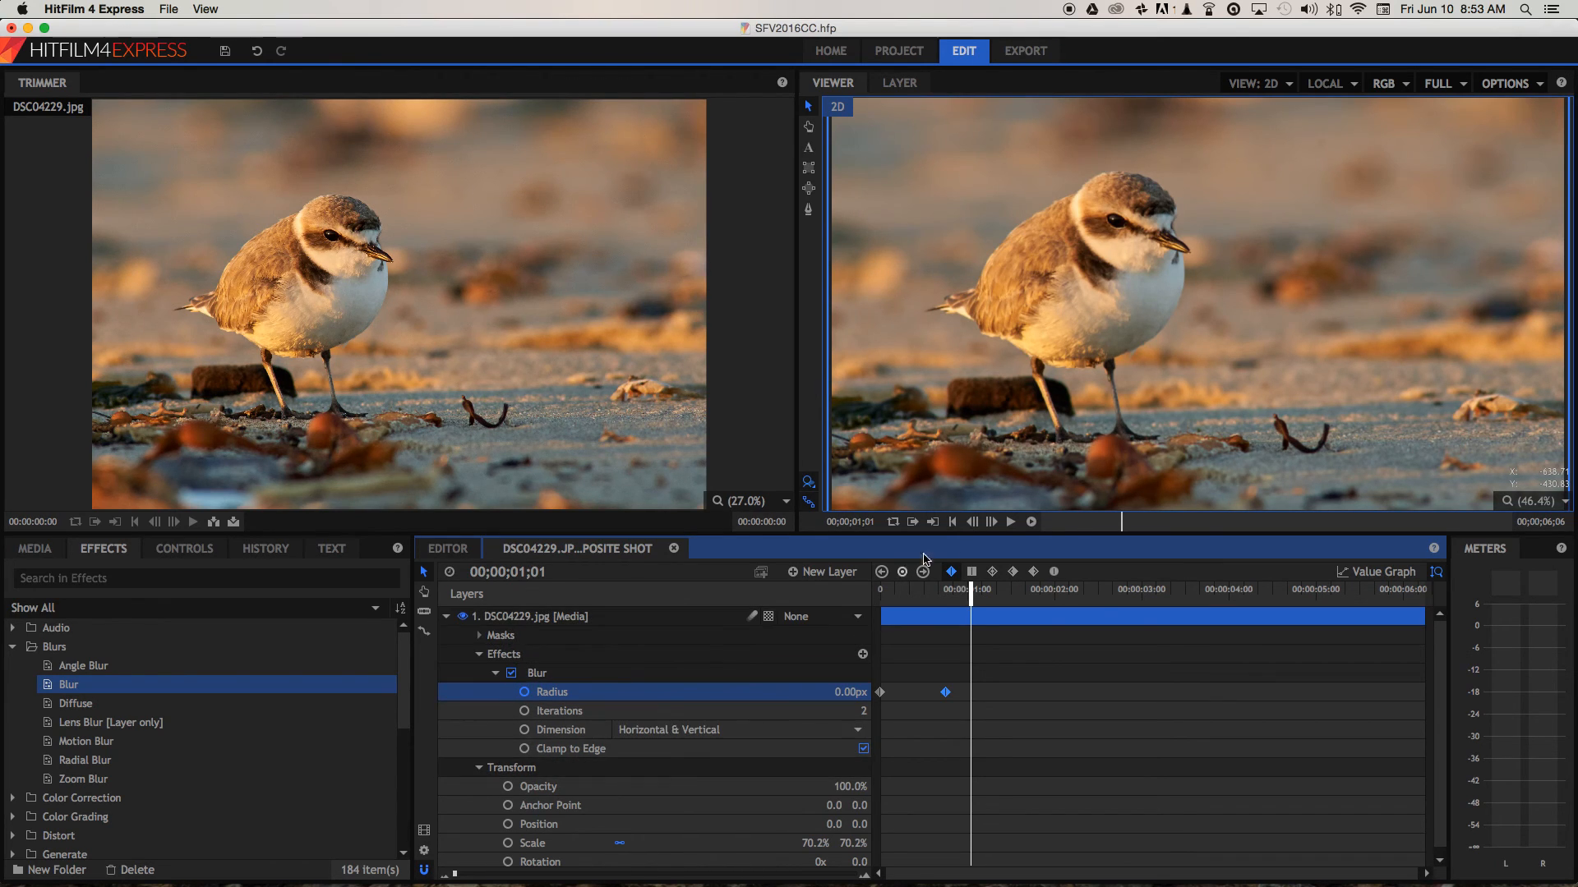
- Keyframe the layer's Opacity from 0% at 00;00;00;00 to 100% at 00;00;00;18 and play the fade-in from the start
{"action": "left_click_drag", "start_coordinate": [972, 590], "coordinate": [880, 592]}
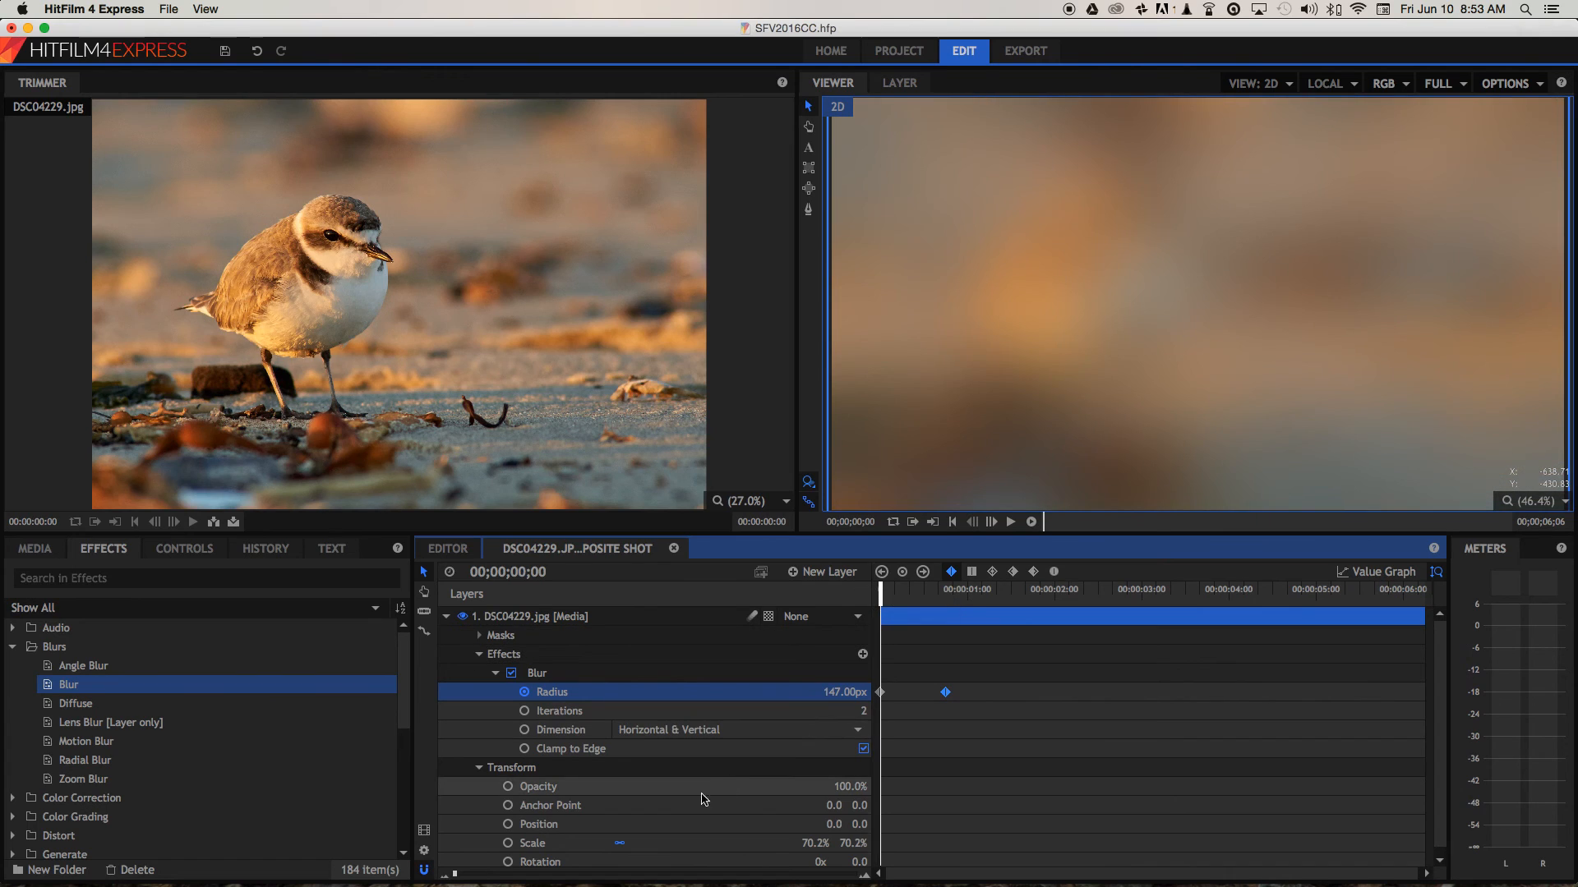
{"action": "left_click", "coordinate": [507, 787]}
{"action": "double_click", "coordinate": [846, 787]}
{"action": "type", "text": "0"}
{"action": "key", "text": "Return"}
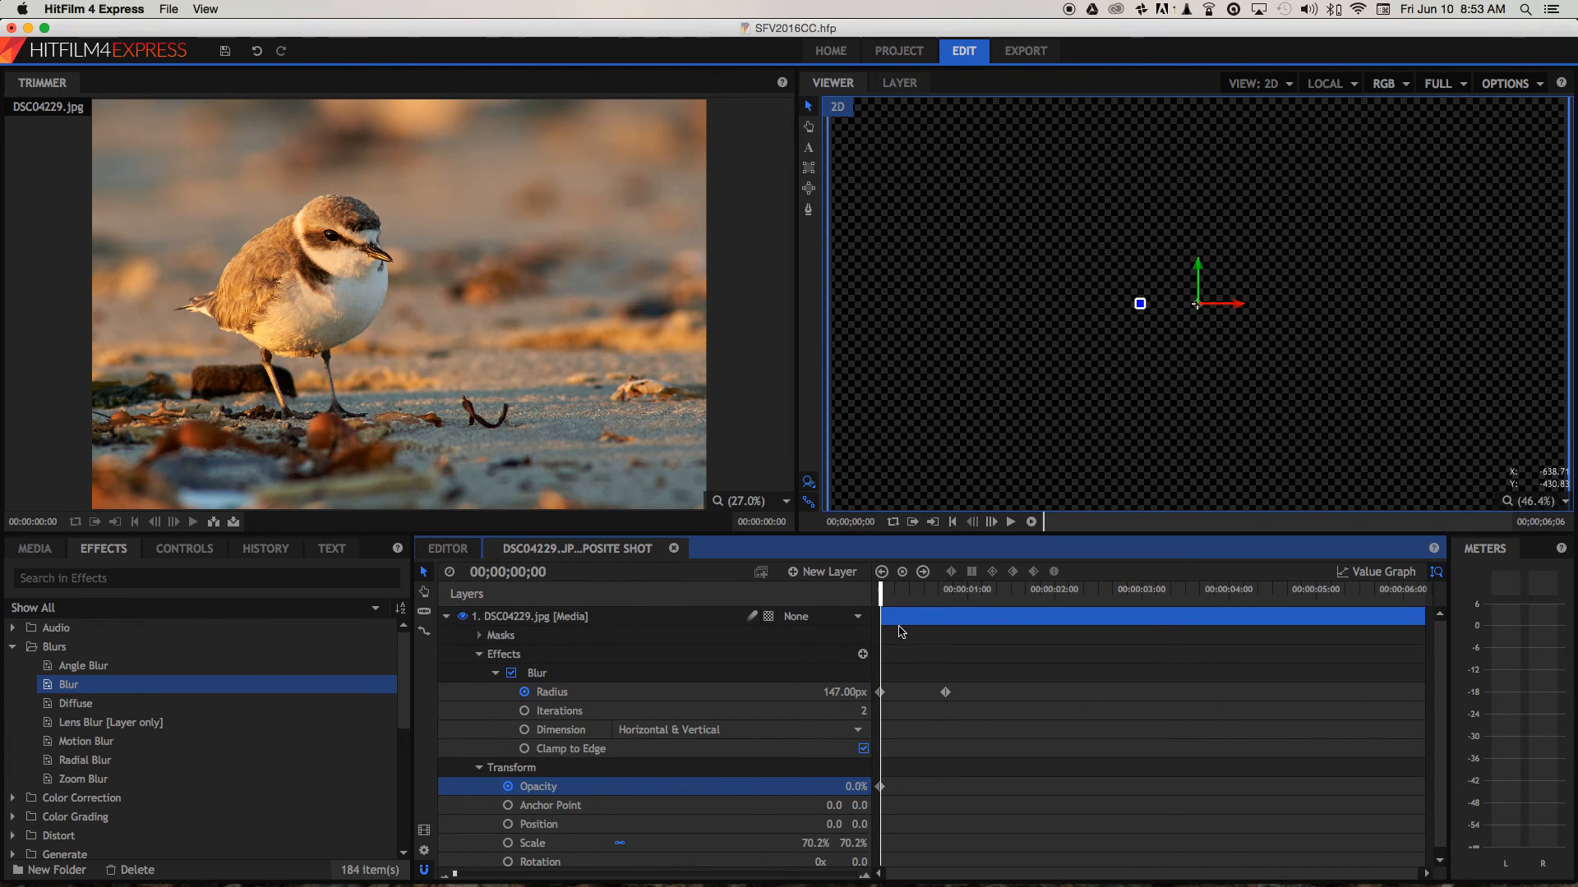
{"action": "left_click_drag", "start_coordinate": [880, 590], "coordinate": [945, 590]}
{"action": "left_click_drag", "start_coordinate": [846, 787], "coordinate": [861, 785]}
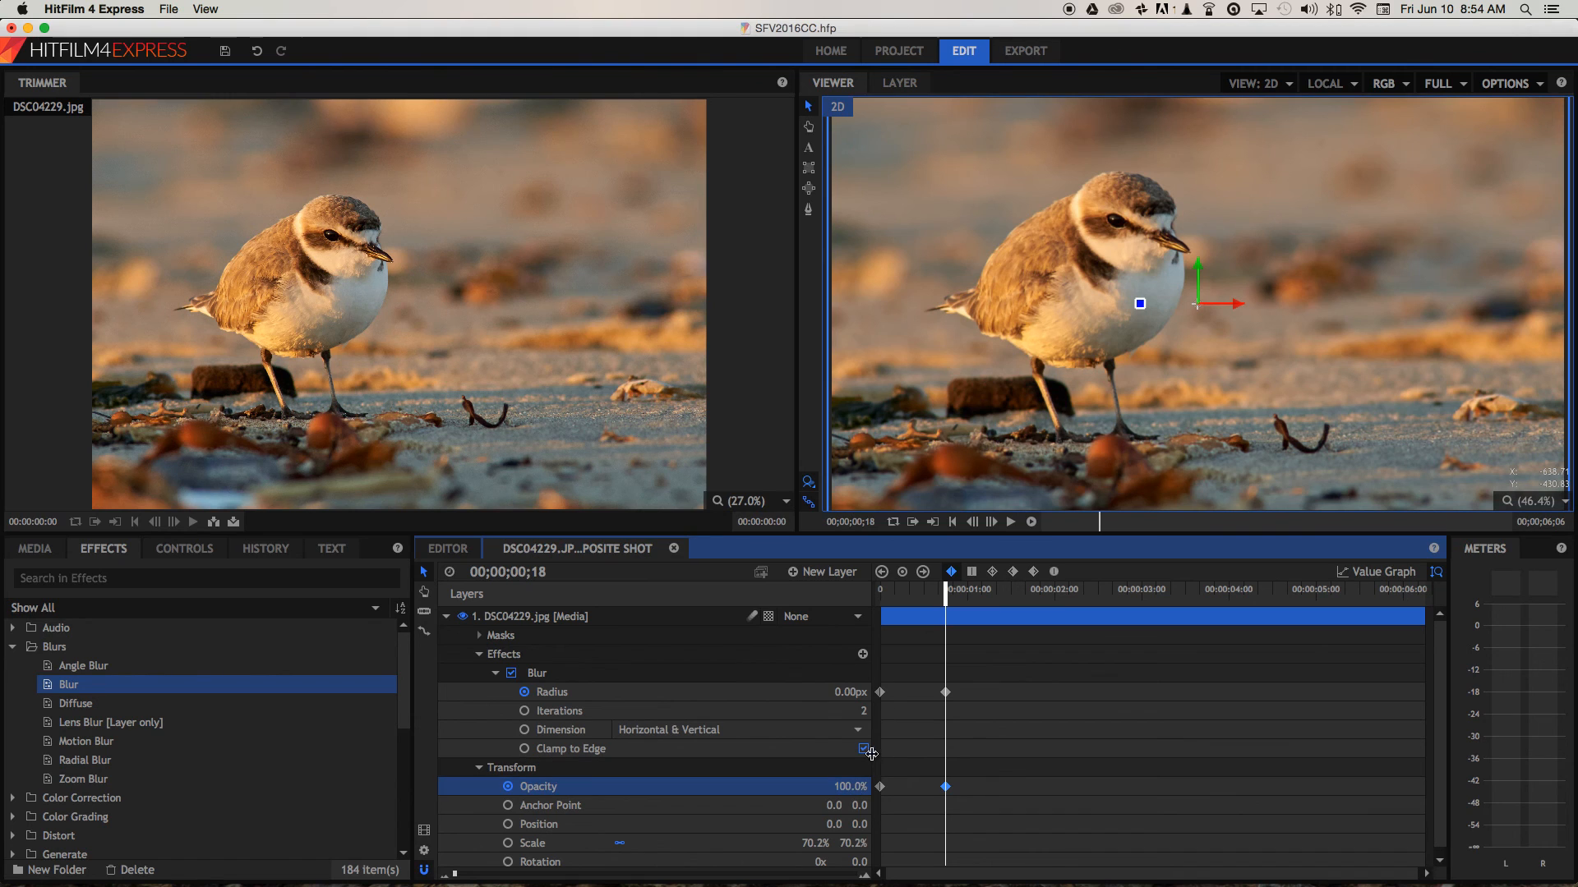
{"action": "left_click_drag", "start_coordinate": [946, 592], "coordinate": [859, 601]}
{"action": "key", "text": "space"}
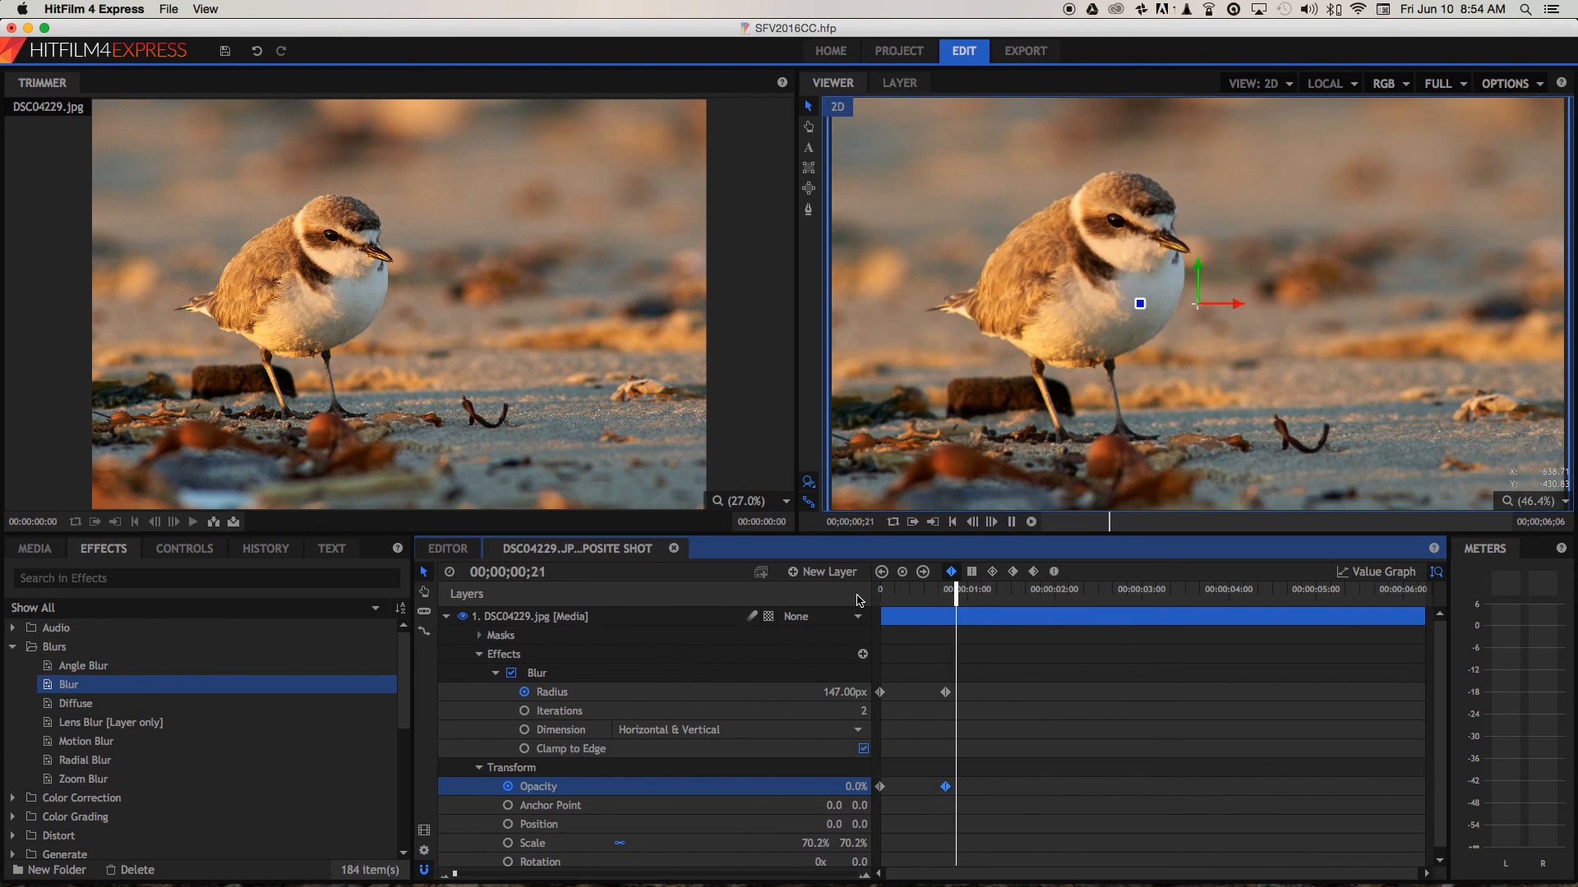